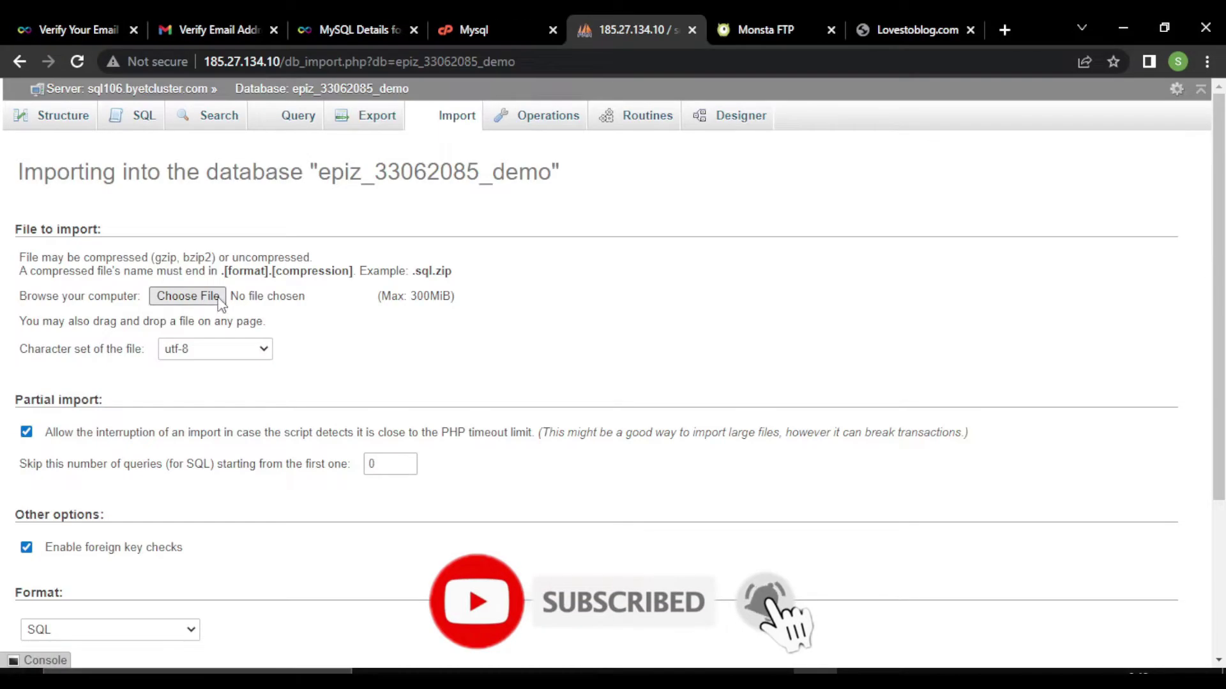
- Scroll through the uploaded PHP files in htdocs, then switch to the InfinityFree home page
{"action": "scroll", "coordinate": [383, 447], "scroll_direction": "down", "scroll_amount": 3}
{"action": "left_click", "coordinate": [45, 593]}
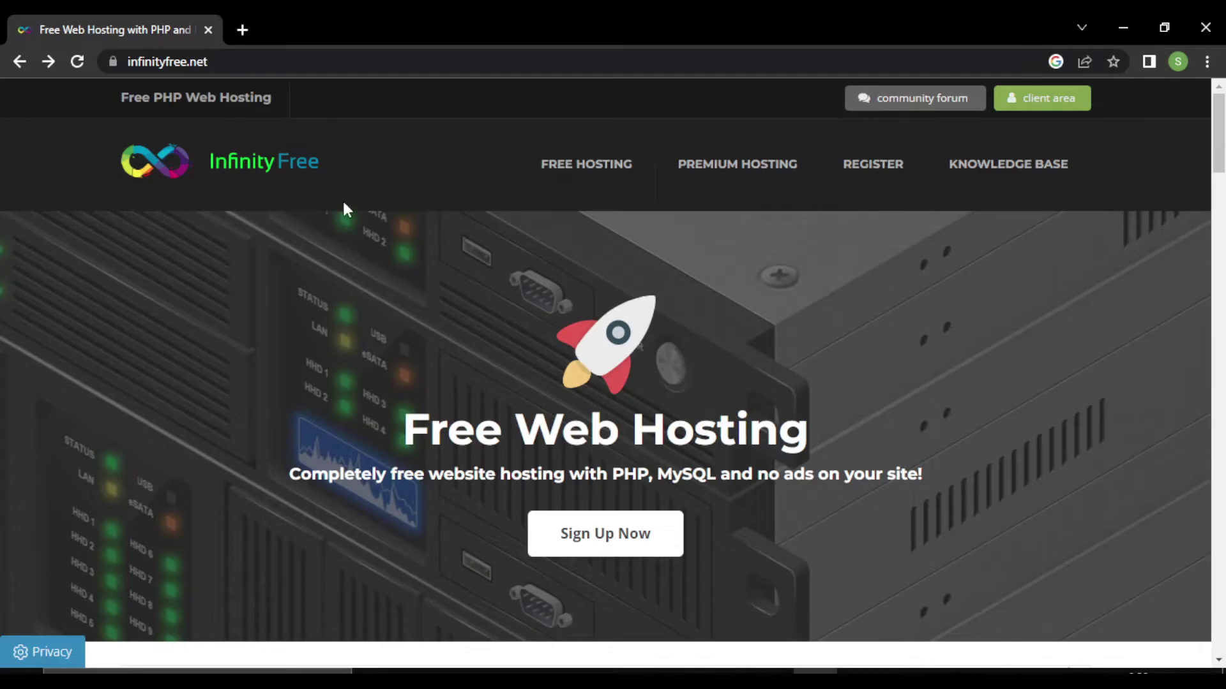
- Open the free sign-up form and enter the account e-mail address
{"action": "left_click", "coordinate": [664, 540]}
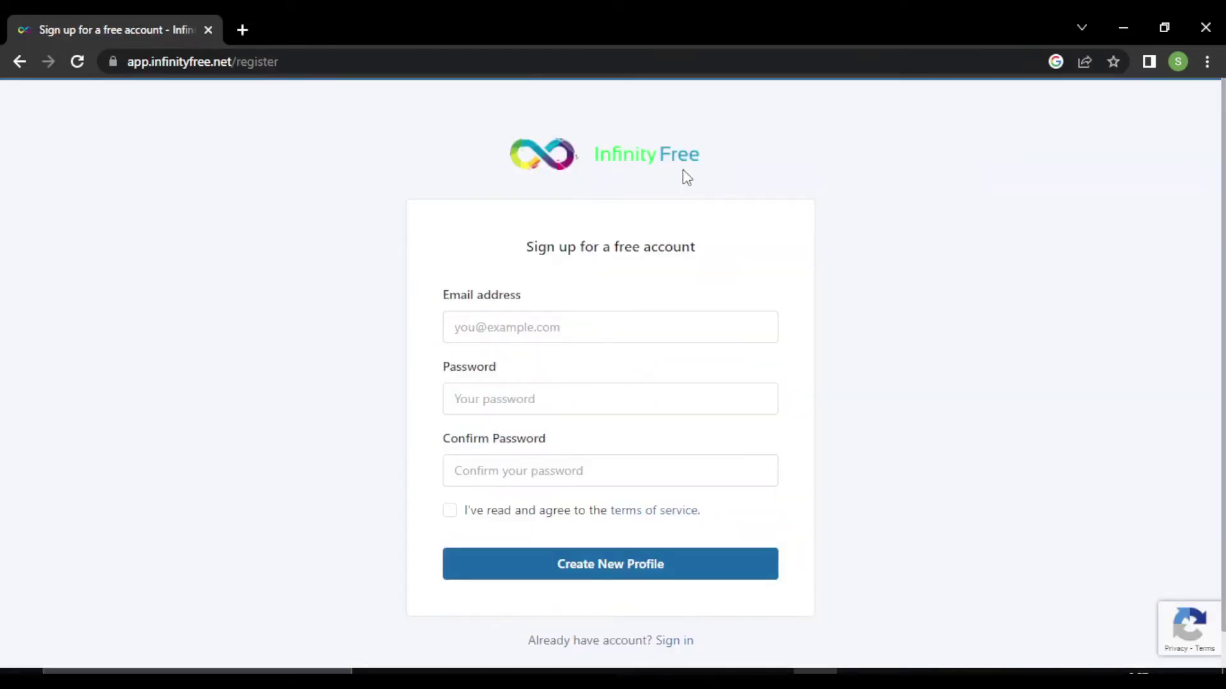
{"action": "left_click", "coordinate": [492, 326]}
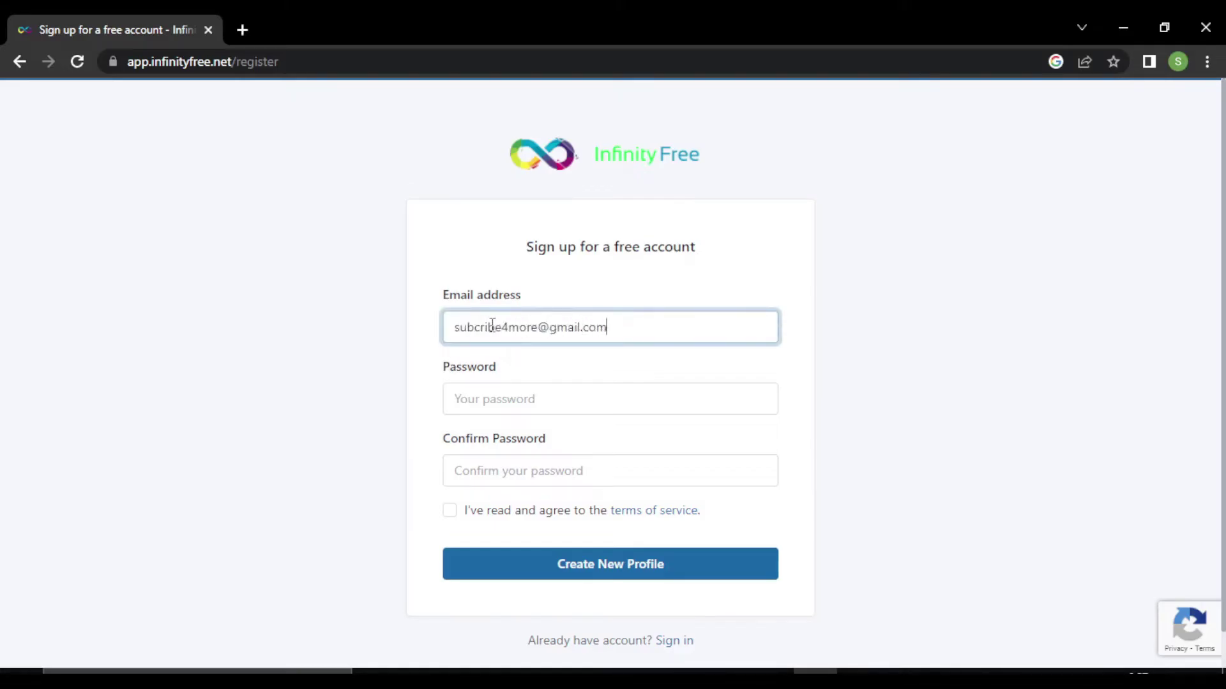
{"action": "key", "text": "Return"}
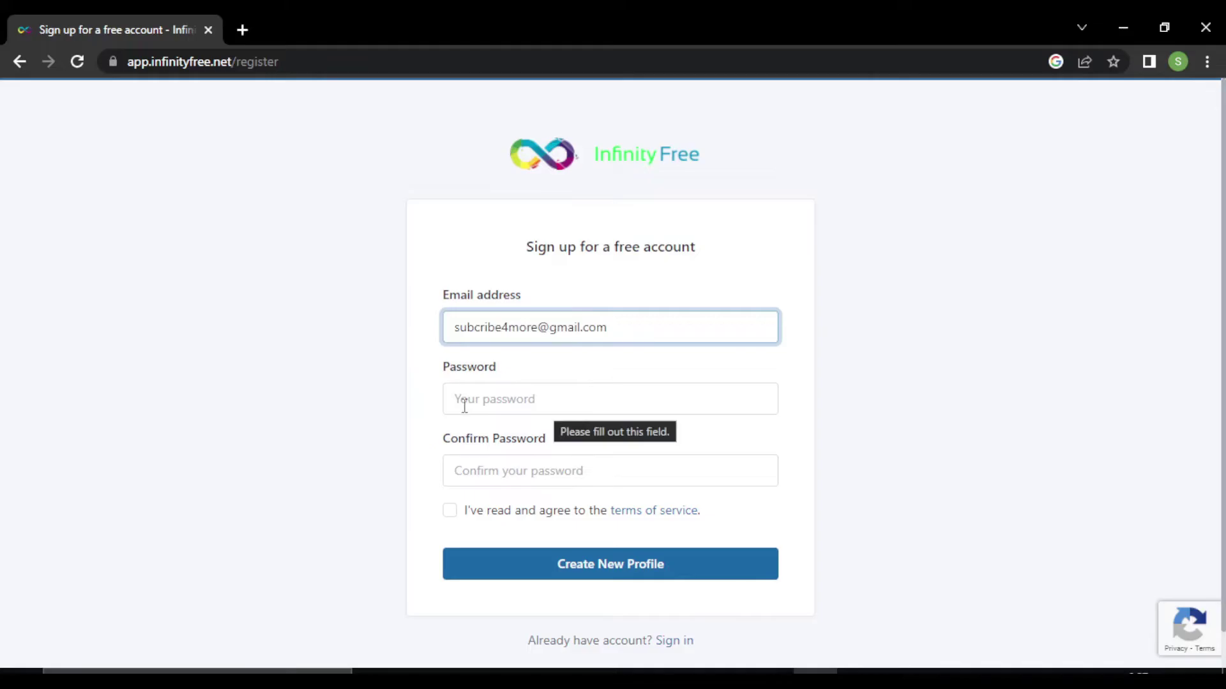
- Set and confirm the account password, accept the terms, and create the profile
{"action": "left_click", "coordinate": [508, 404]}
{"action": "type", "text": "**************"}
{"action": "left_click", "coordinate": [484, 475]}
{"action": "type", "text": "******************"}
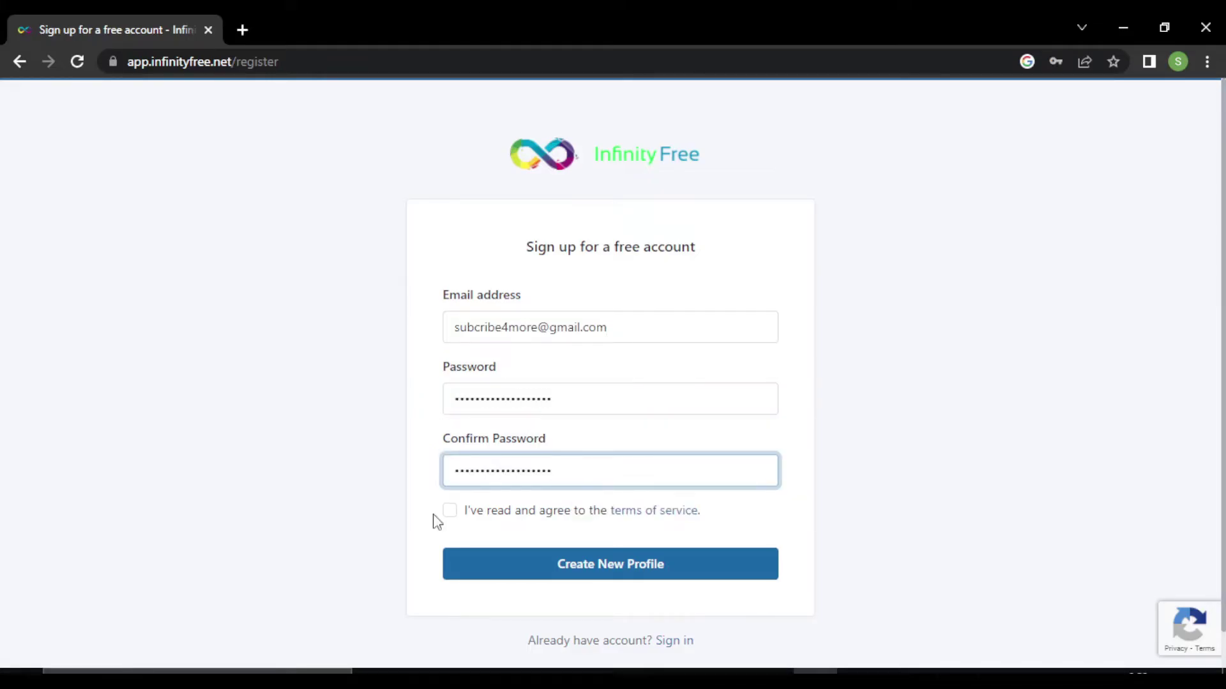
{"action": "left_click", "coordinate": [450, 511]}
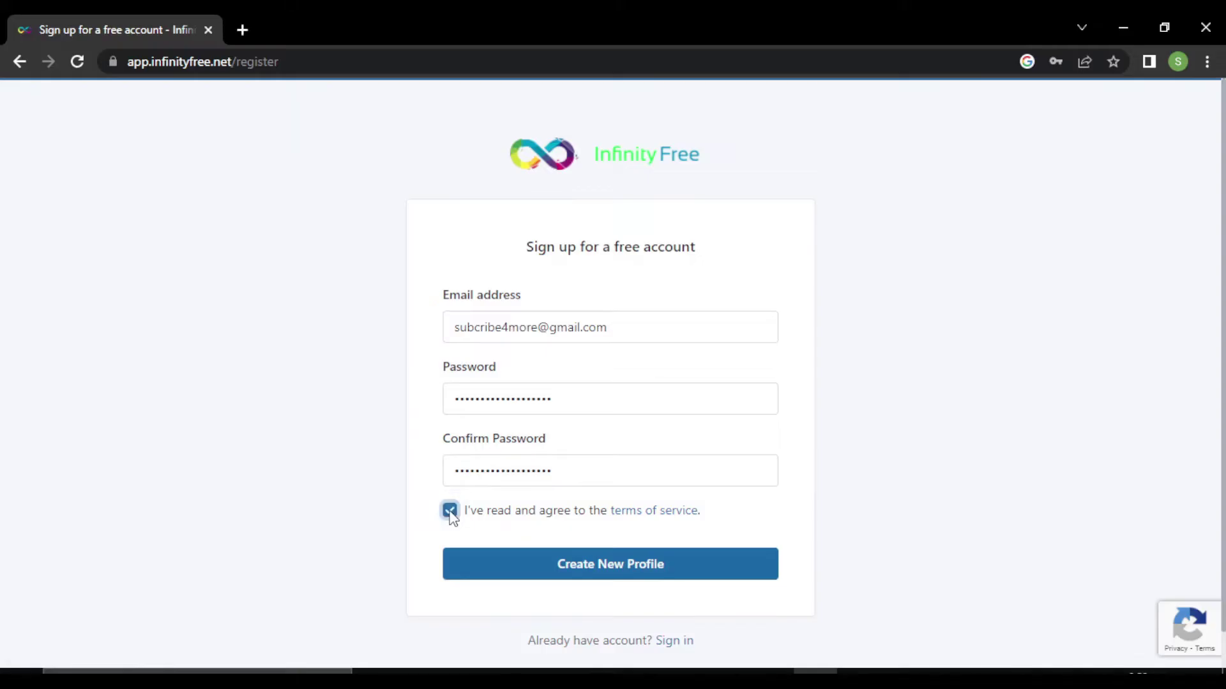
{"action": "left_click", "coordinate": [630, 574]}
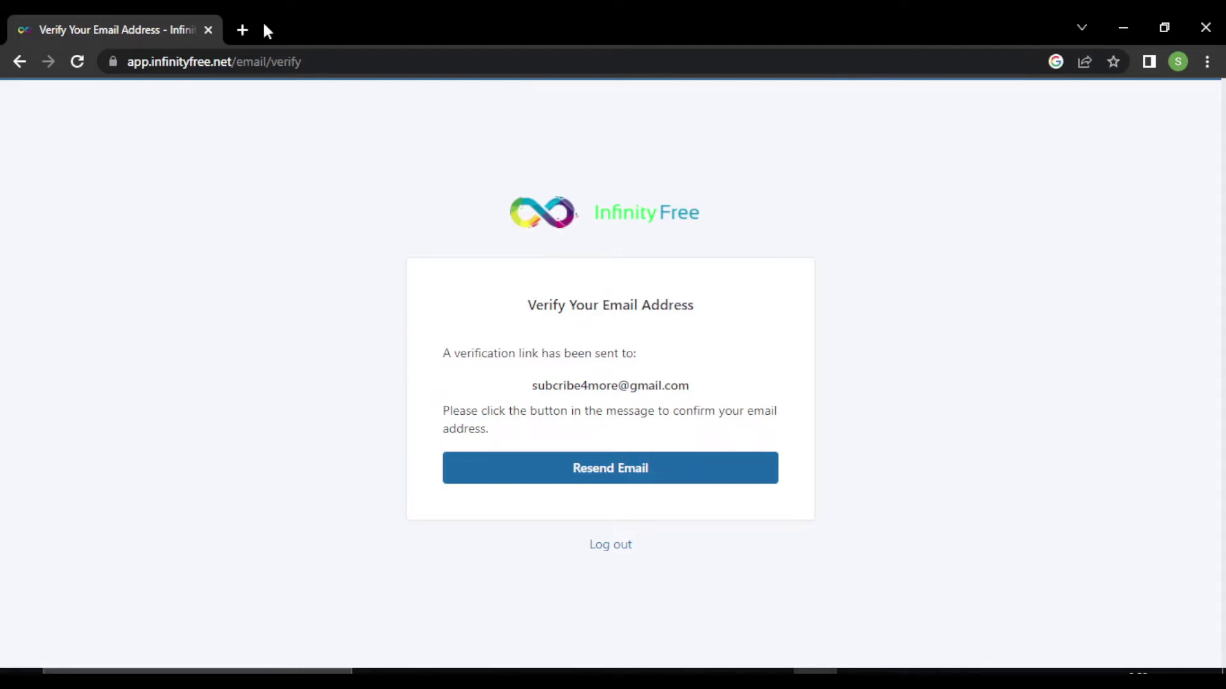
- Open Gmail in a new tab and use the Verify Email Address button in InfinityFree's message
{"action": "left_click", "coordinate": [244, 31]}
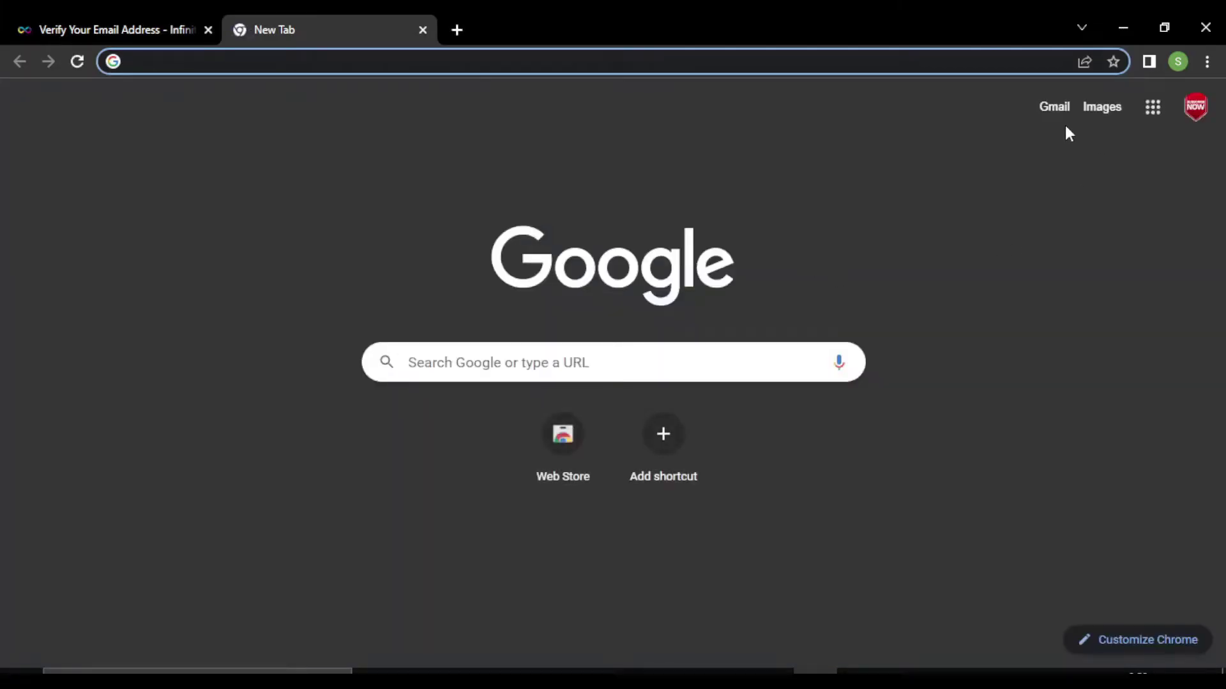
{"action": "left_click", "coordinate": [1052, 108]}
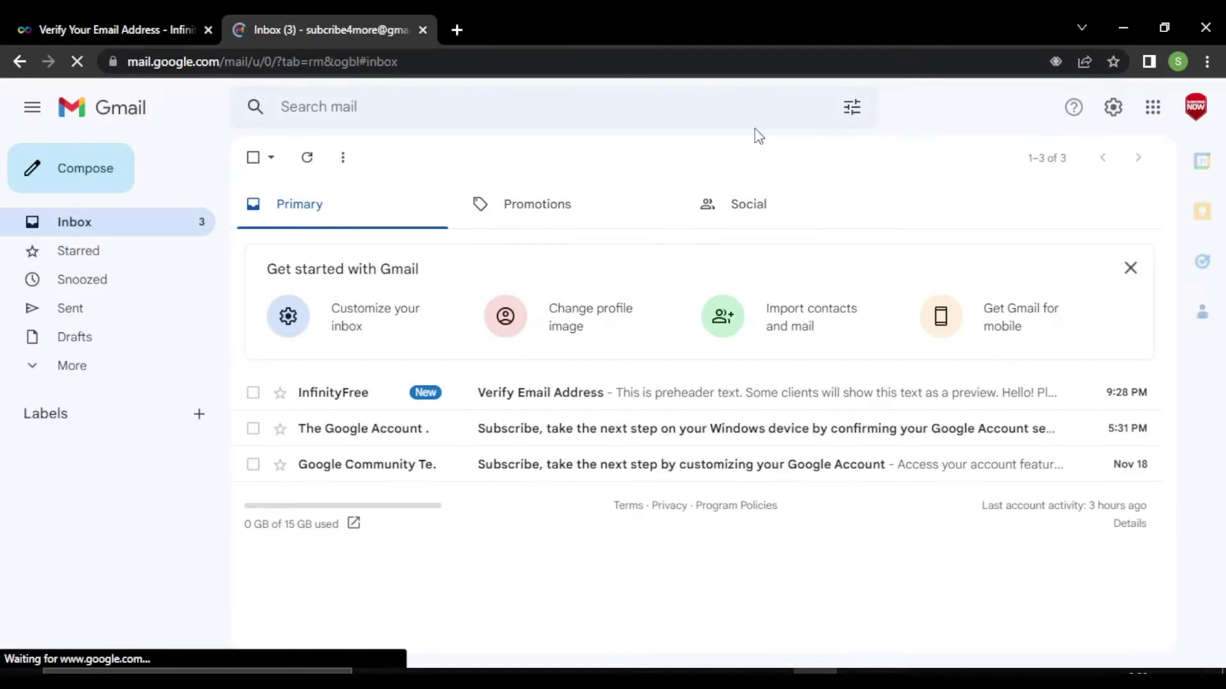
{"action": "left_click", "coordinate": [410, 397]}
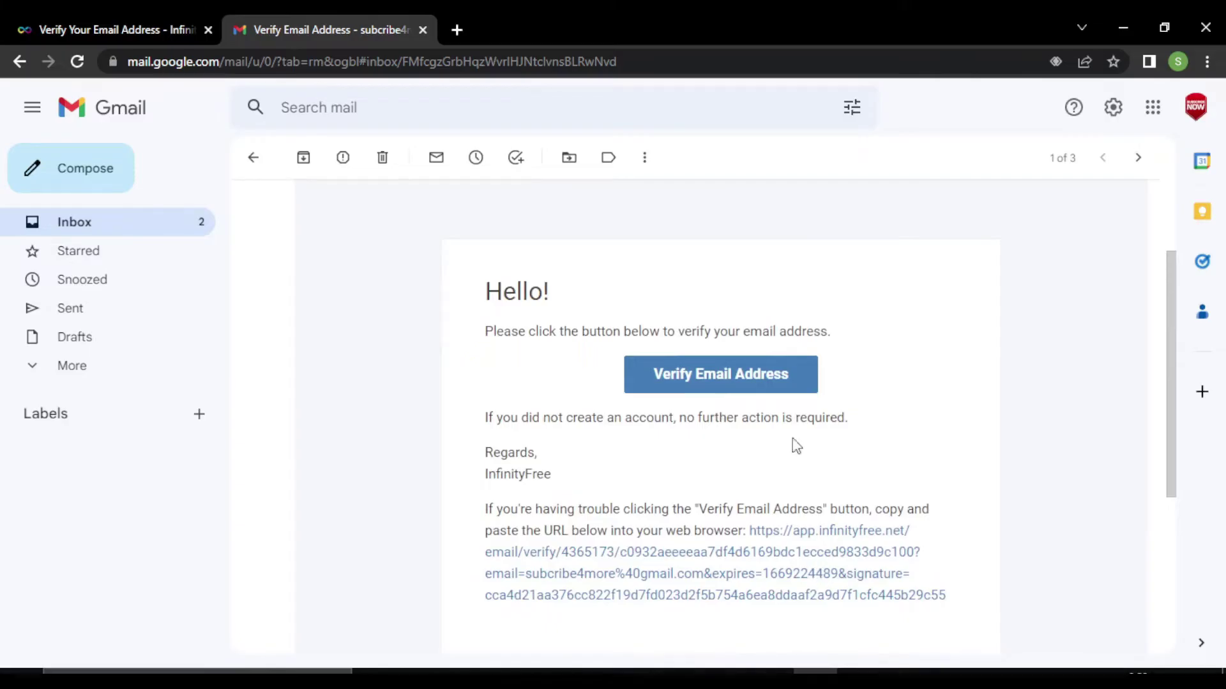
{"action": "left_click", "coordinate": [737, 370]}
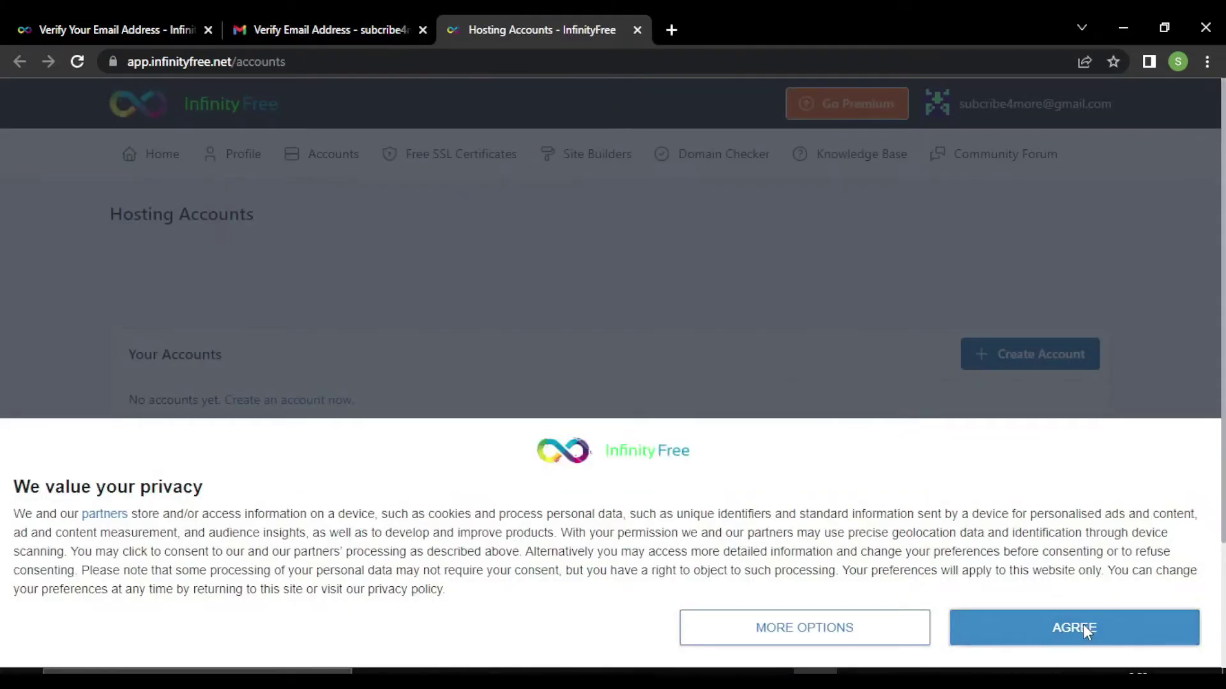
- Accept the privacy consent, view the Profile page, then return to the Accounts list
{"action": "left_click", "coordinate": [1083, 624]}
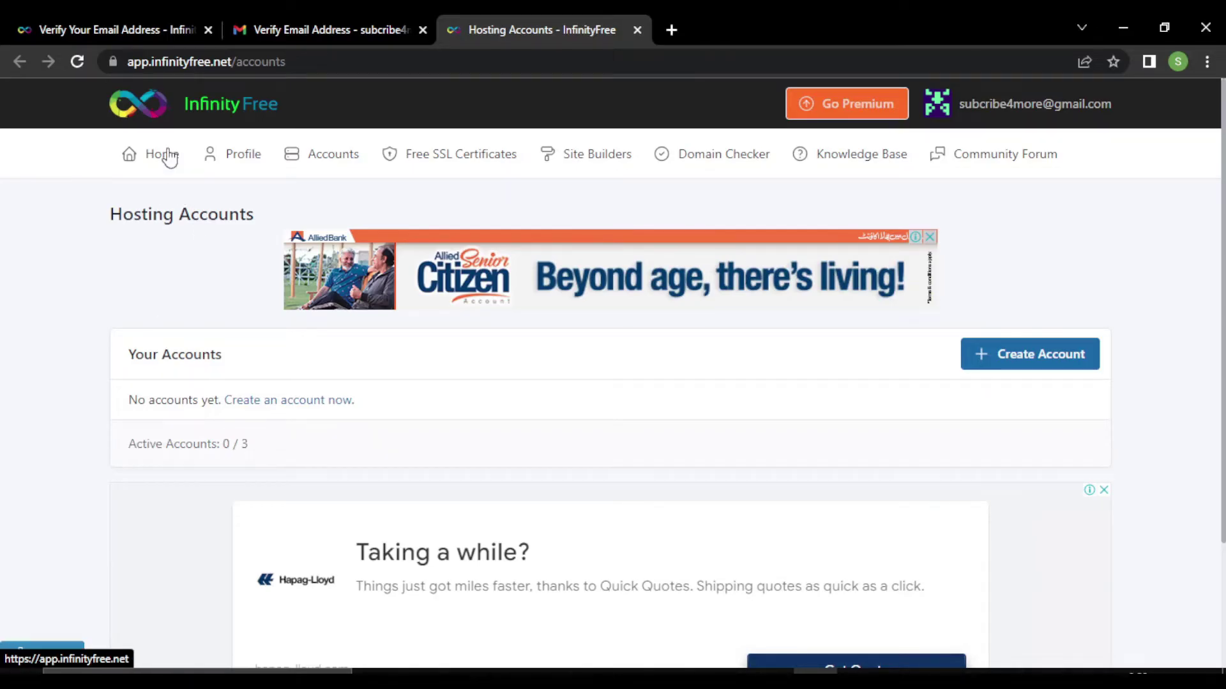
{"action": "left_click", "coordinate": [232, 164]}
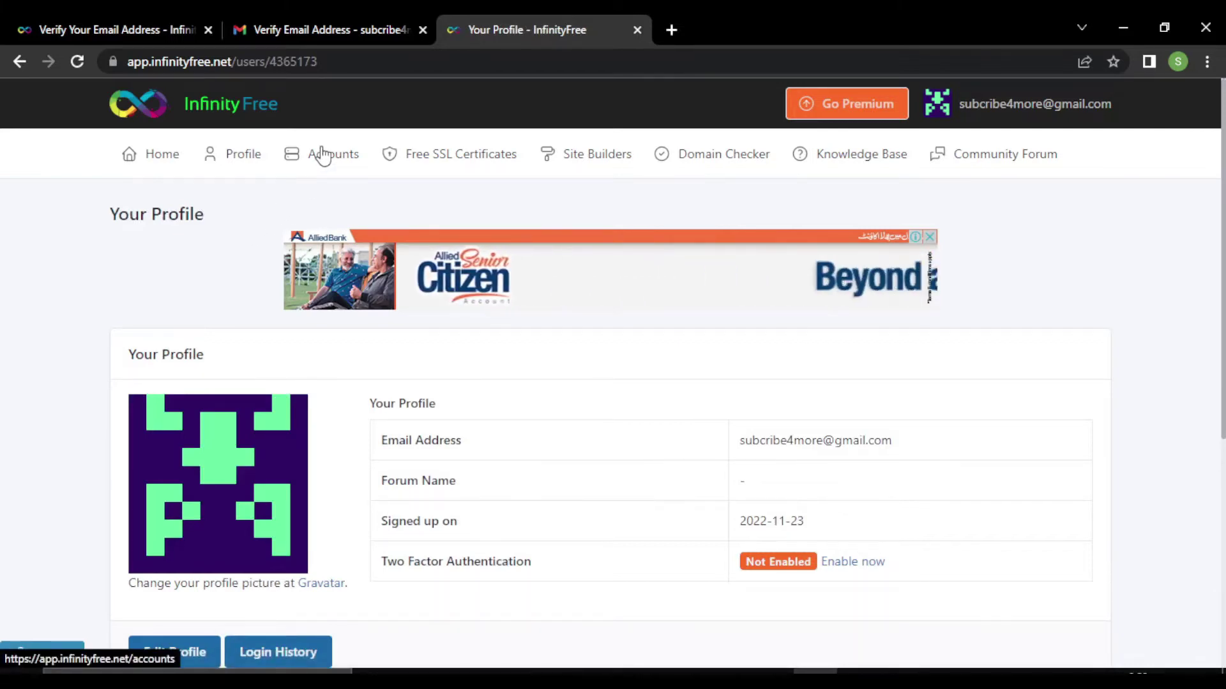
{"action": "left_click", "coordinate": [324, 156]}
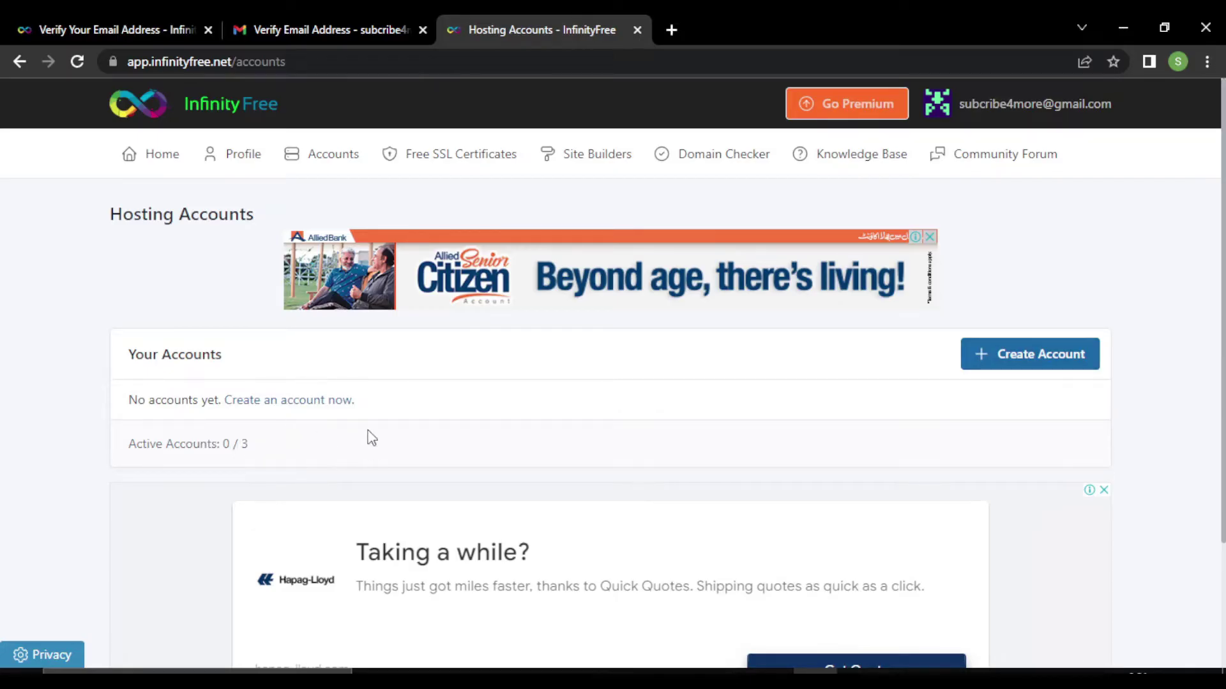
- Start a new account on free subdomain Tutorial4infinity with .lovestoblog.com and check its availability
{"action": "left_click", "coordinate": [336, 403]}
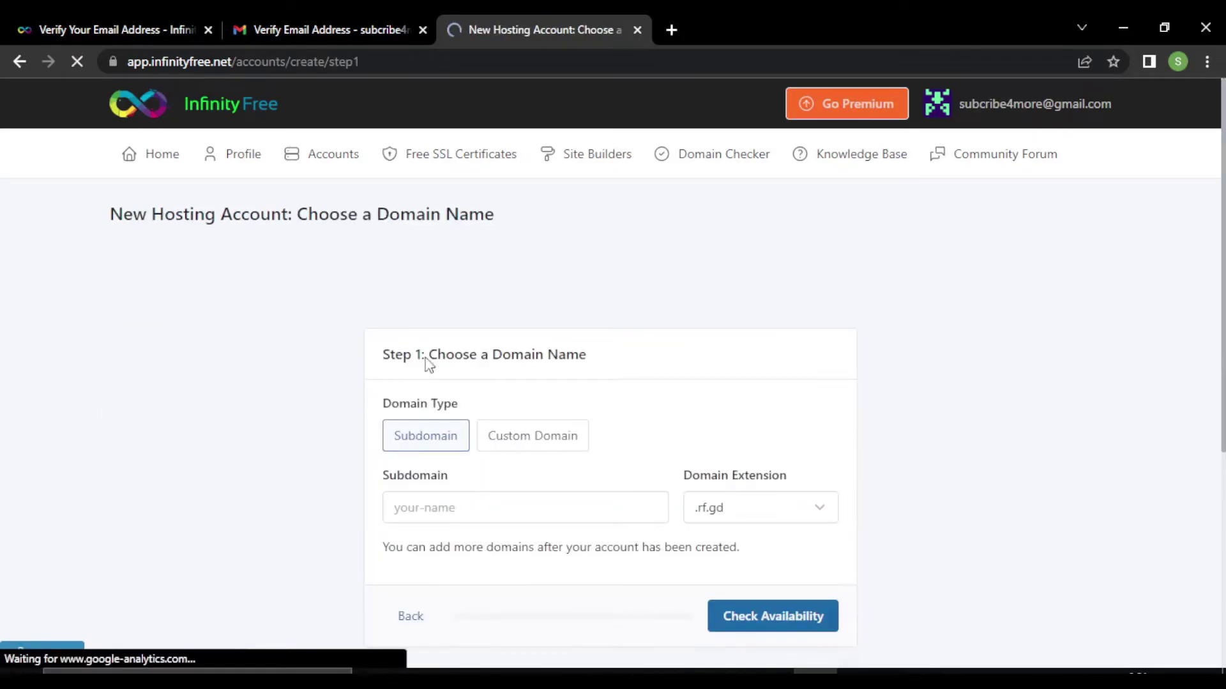
{"action": "scroll", "coordinate": [1166, 265], "scroll_direction": "down", "scroll_amount": 2}
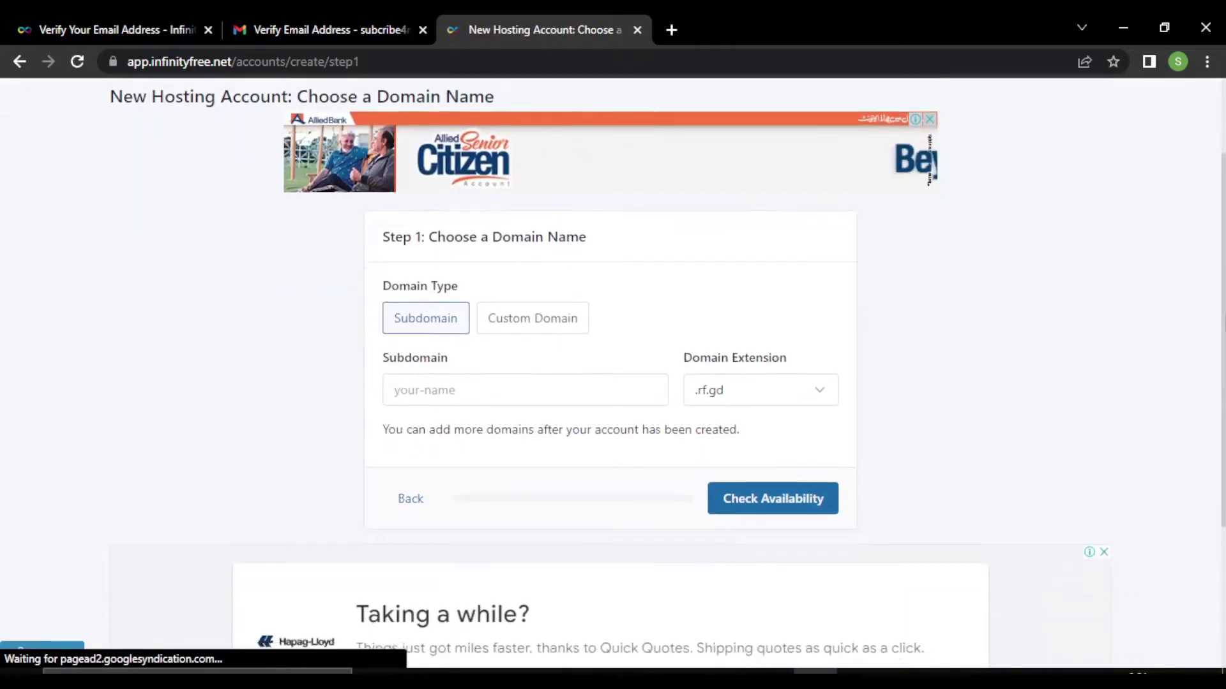
{"action": "scroll", "coordinate": [613, 371], "scroll_direction": "down", "scroll_amount": 1}
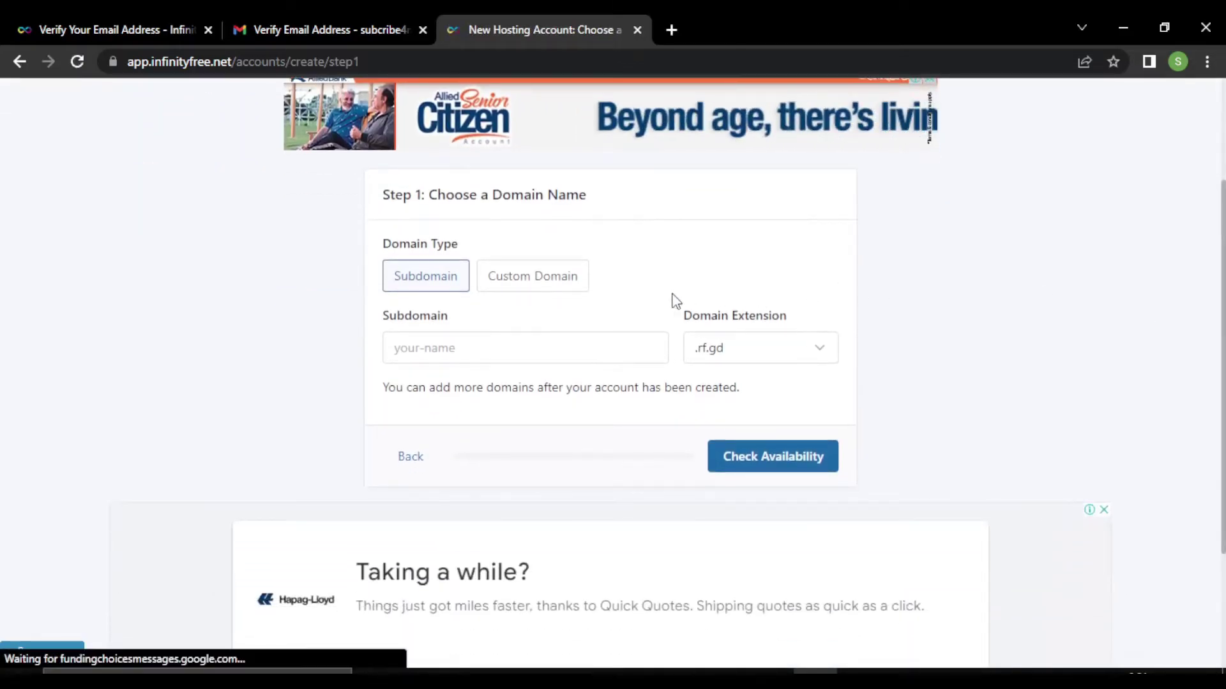
{"action": "left_click", "coordinate": [553, 286]}
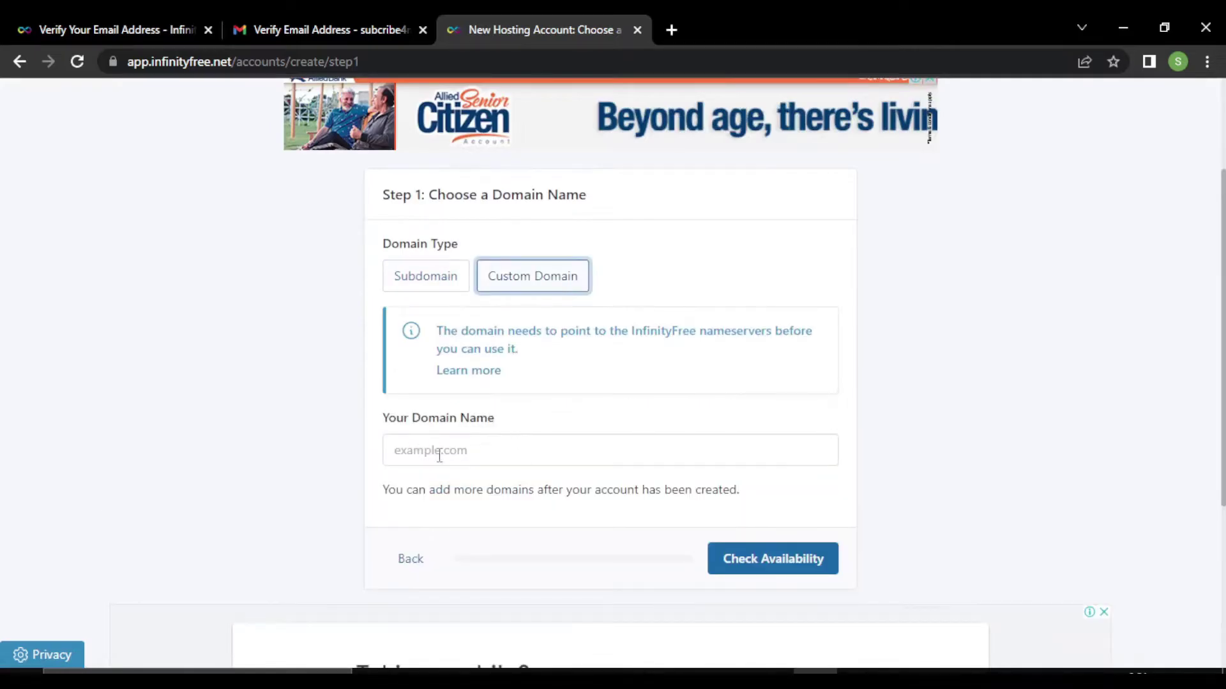
{"action": "left_click", "coordinate": [431, 288]}
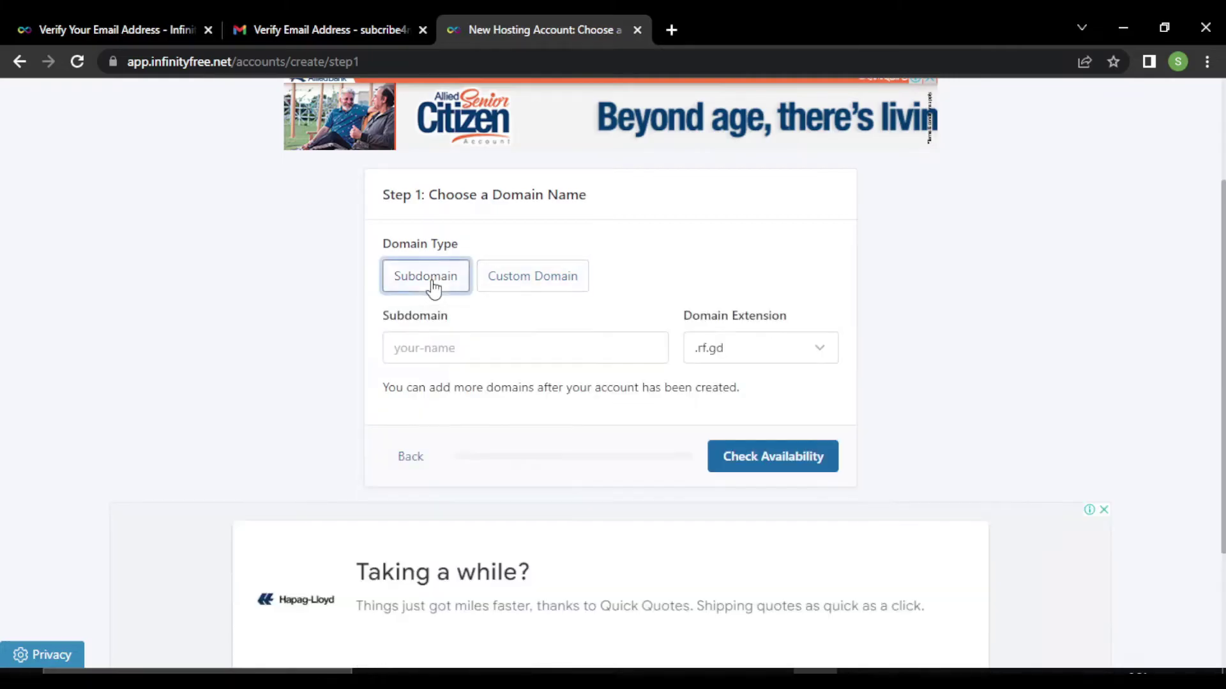
{"action": "left_click", "coordinate": [490, 350]}
{"action": "type", "text": "Tutorial4infinity"}
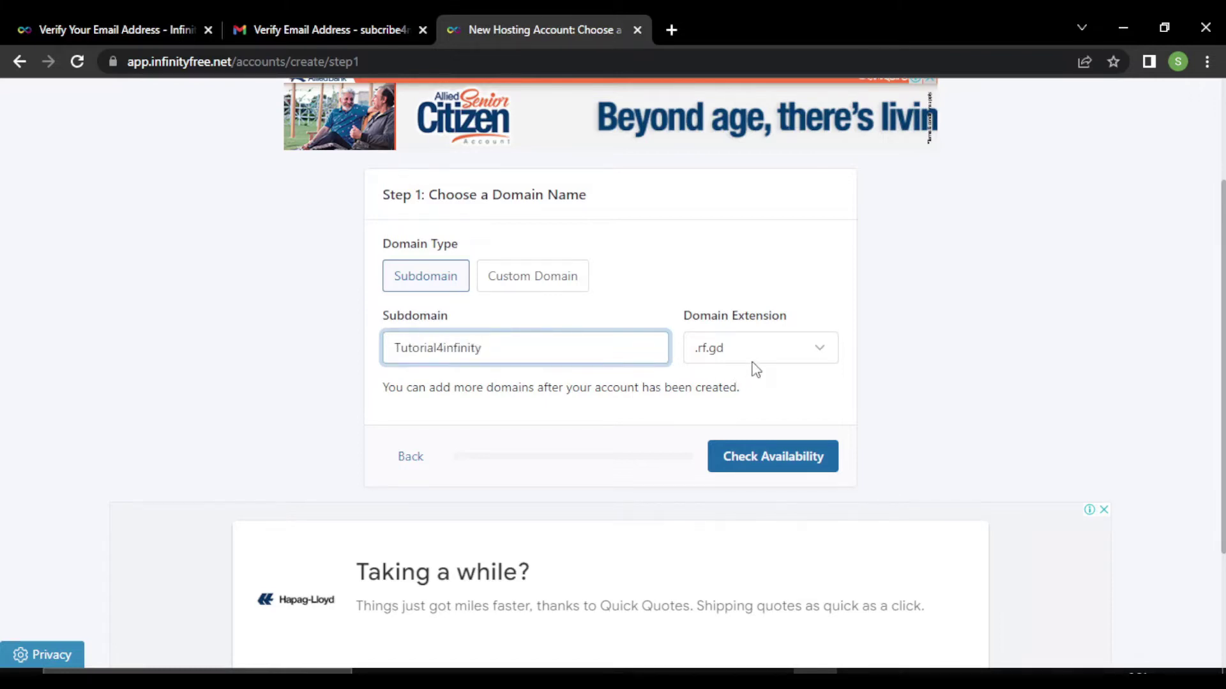
{"action": "left_click", "coordinate": [753, 363]}
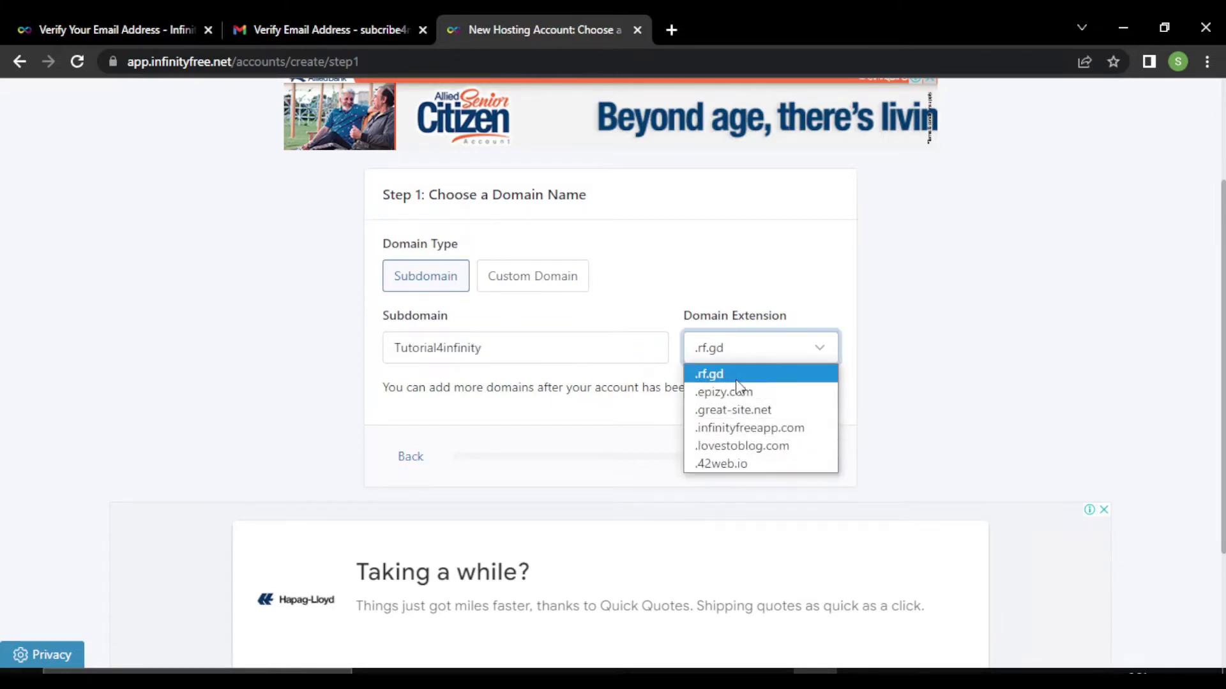
{"action": "left_click", "coordinate": [783, 447]}
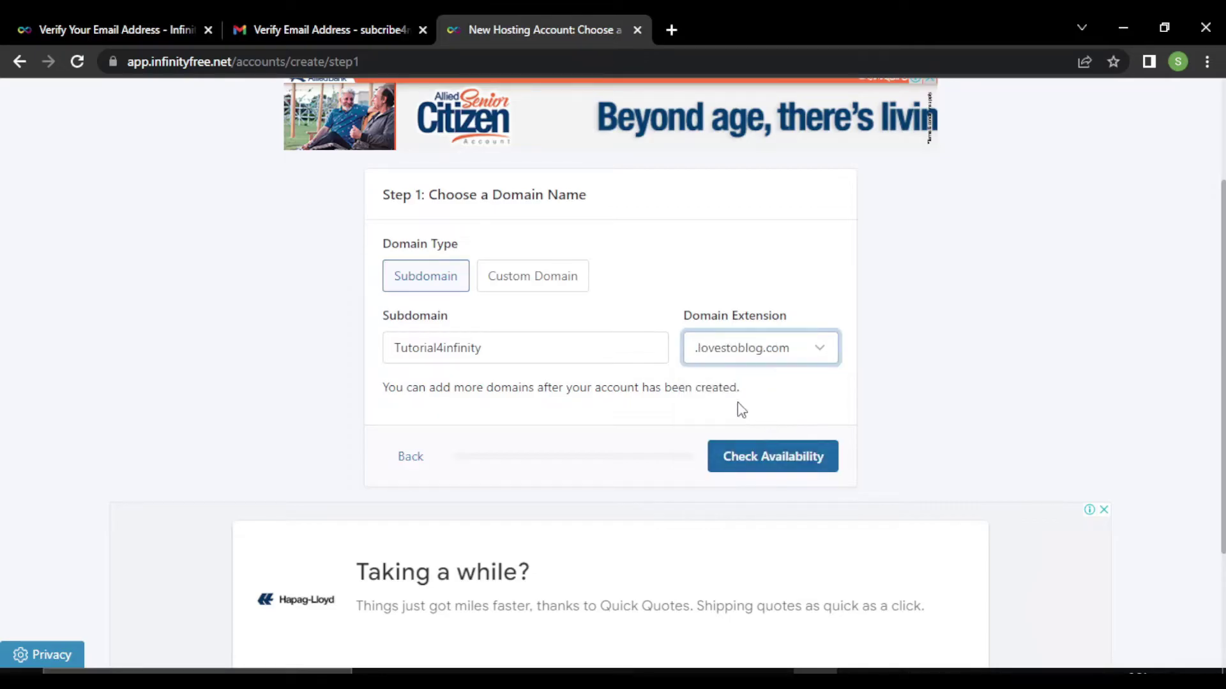
{"action": "left_click", "coordinate": [780, 464]}
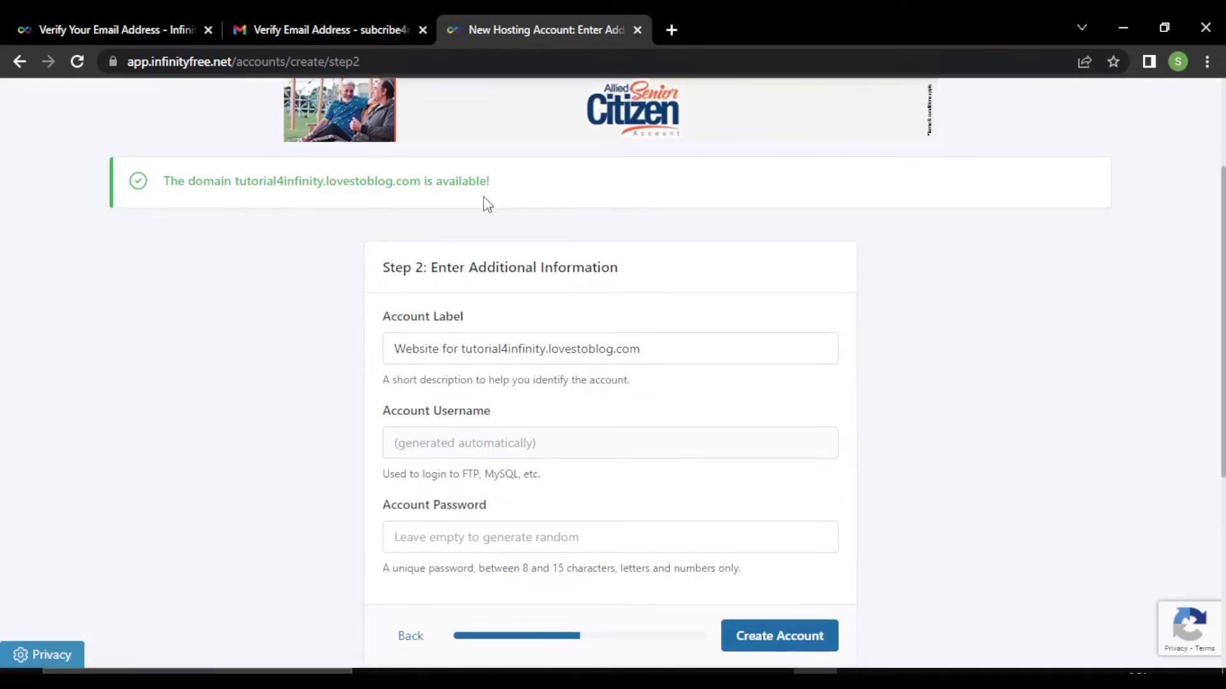
- Replace the label's 'Website for' prefix so it reads 'tutorial4infinity.lovestoblog.com this is for tutorial'
{"action": "left_click_drag", "start_coordinate": [461, 348], "coordinate": [387, 352]}
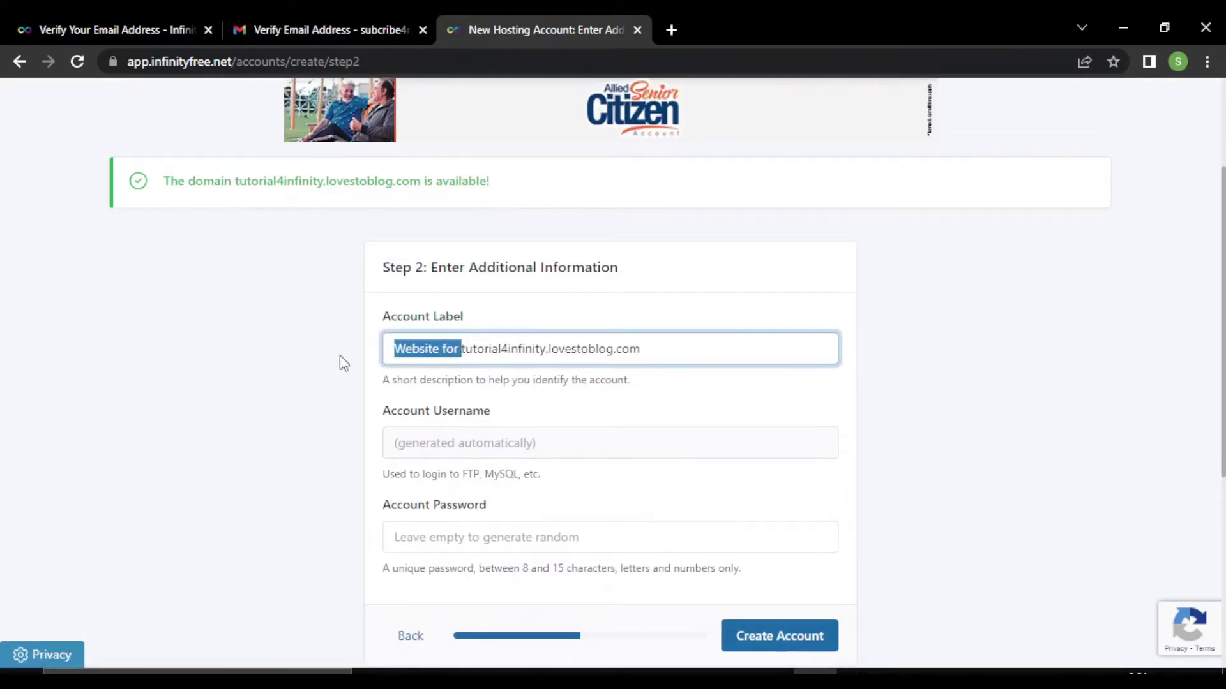
{"action": "key", "text": "BackSpace"}
{"action": "left_click", "coordinate": [623, 342]}
{"action": "type", "text": "this is for tutorial"}
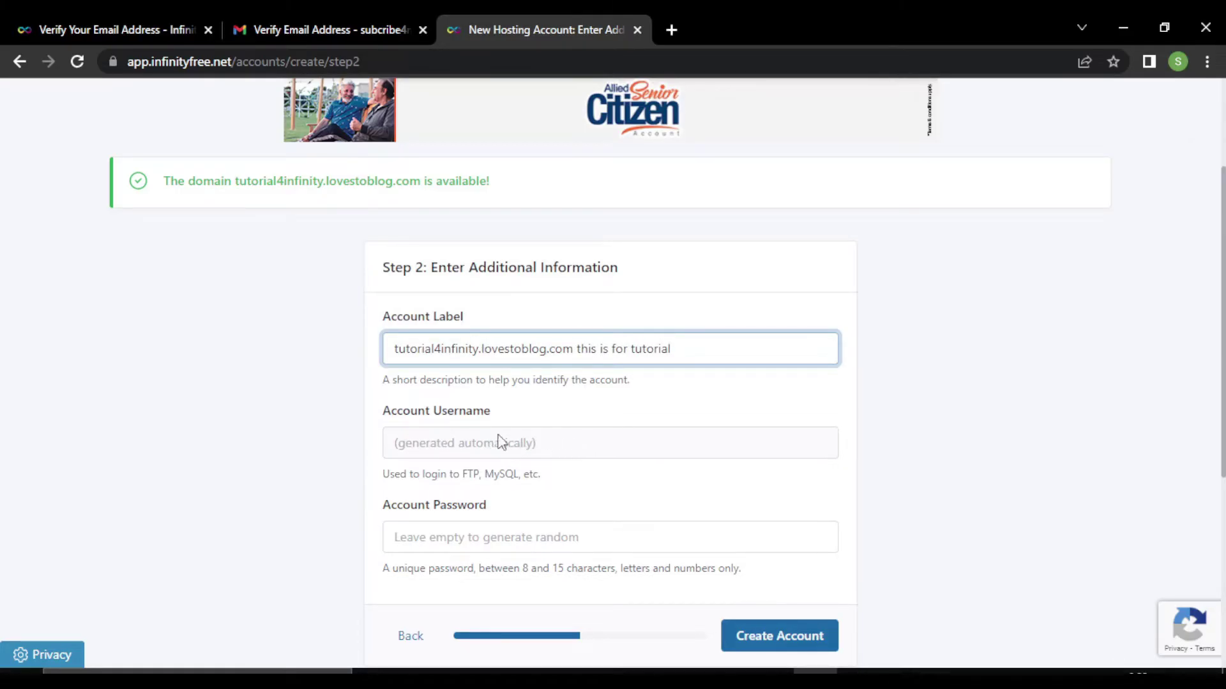
- Enter the hosting account password and create the account, passing the image challenge
{"action": "left_click", "coordinate": [469, 537]}
{"action": "left_click", "coordinate": [769, 634]}
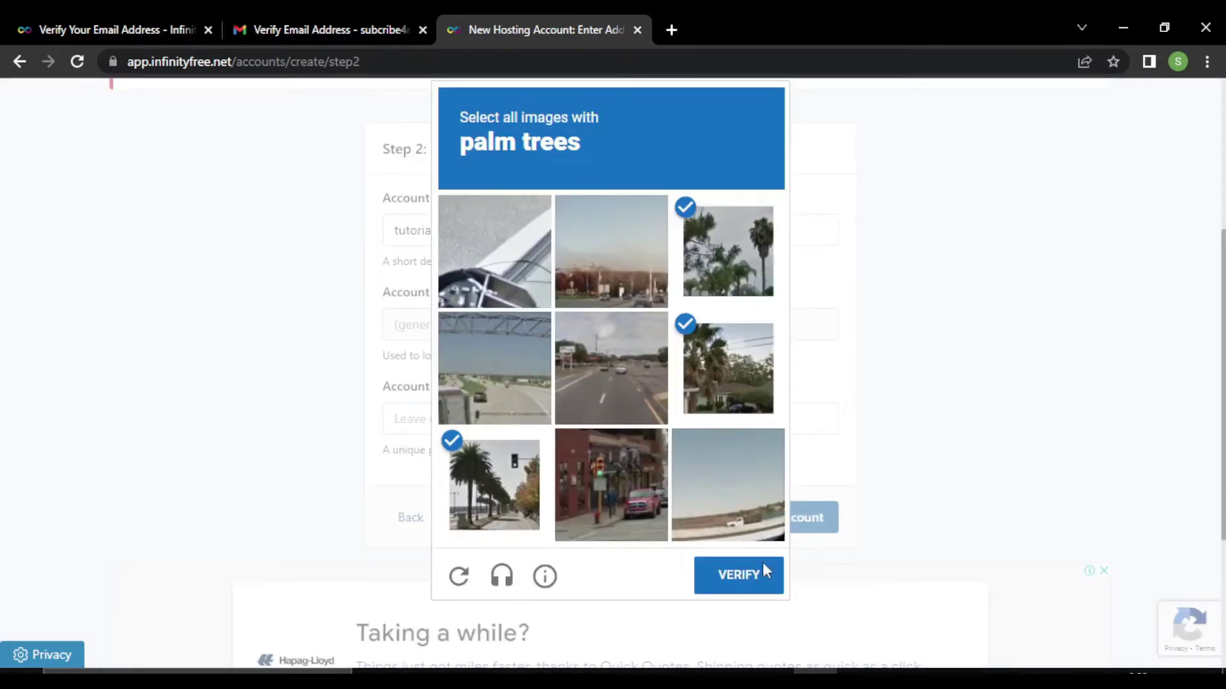
{"action": "left_click", "coordinate": [756, 584]}
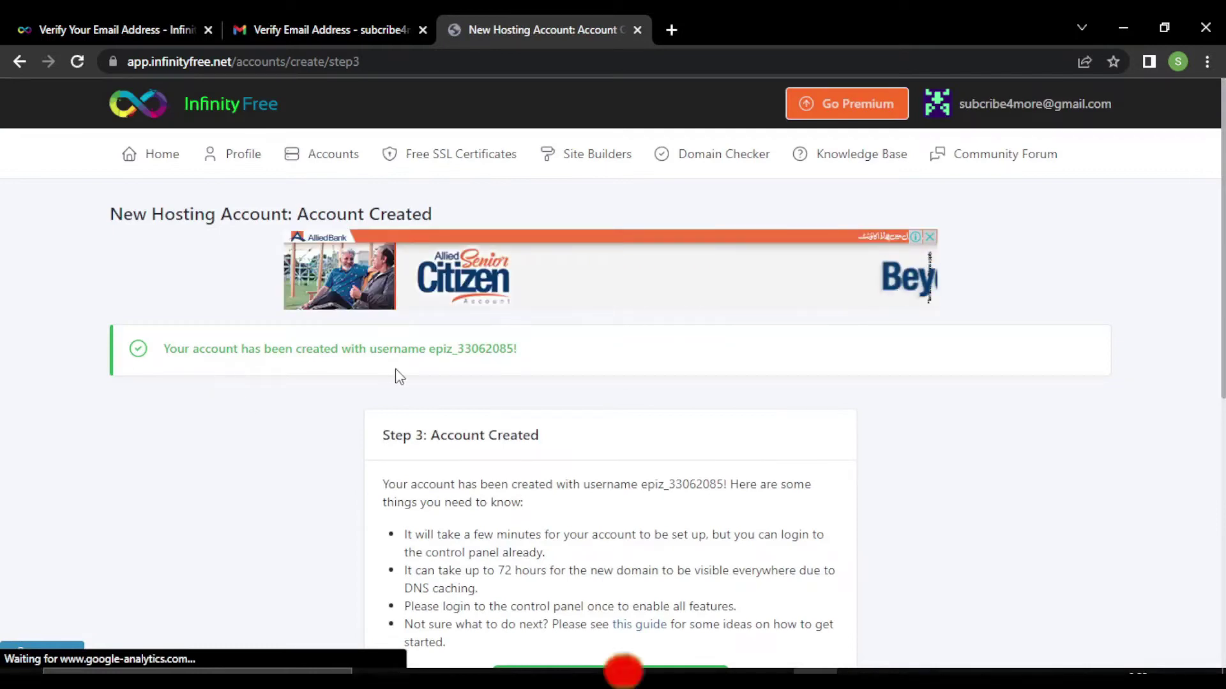
- Finish account setup, then open tutorial4infinity.lovestoblog.com from the Domains list in a new tab
{"action": "left_click_drag", "start_coordinate": [520, 355], "coordinate": [450, 368]}
{"action": "scroll", "coordinate": [450, 368], "scroll_direction": "down", "scroll_amount": 4}
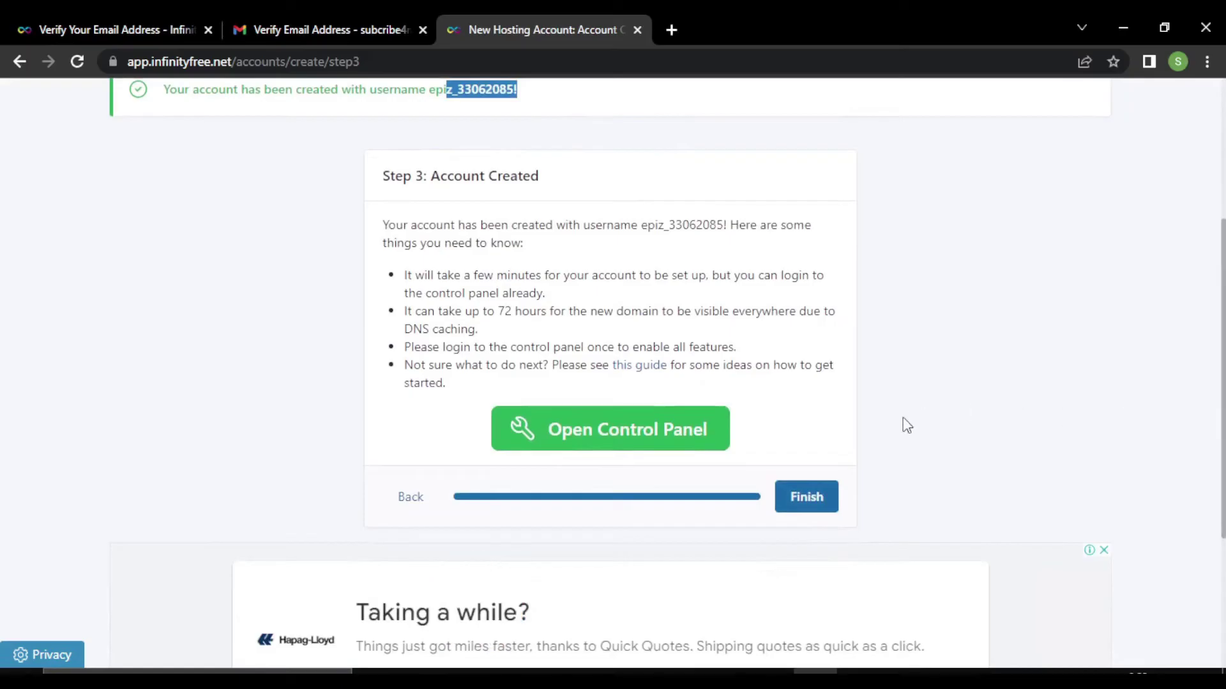
{"action": "left_click", "coordinate": [808, 506]}
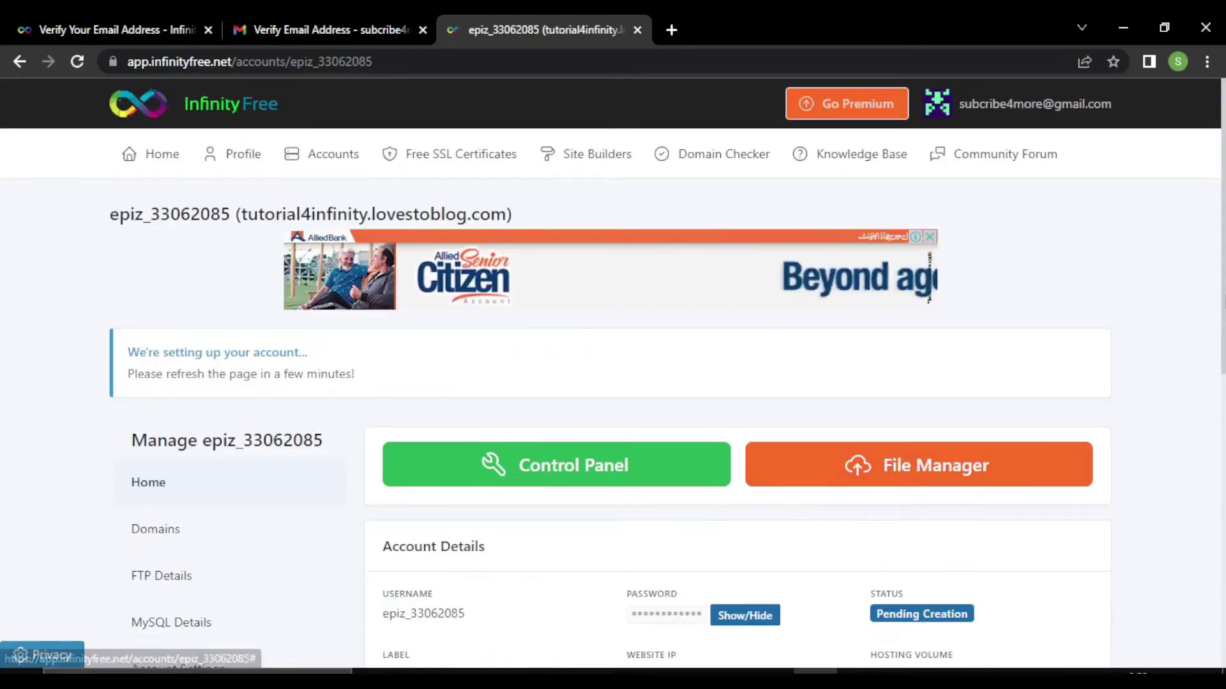
{"action": "left_click_drag", "start_coordinate": [1222, 305], "coordinate": [1223, 342]}
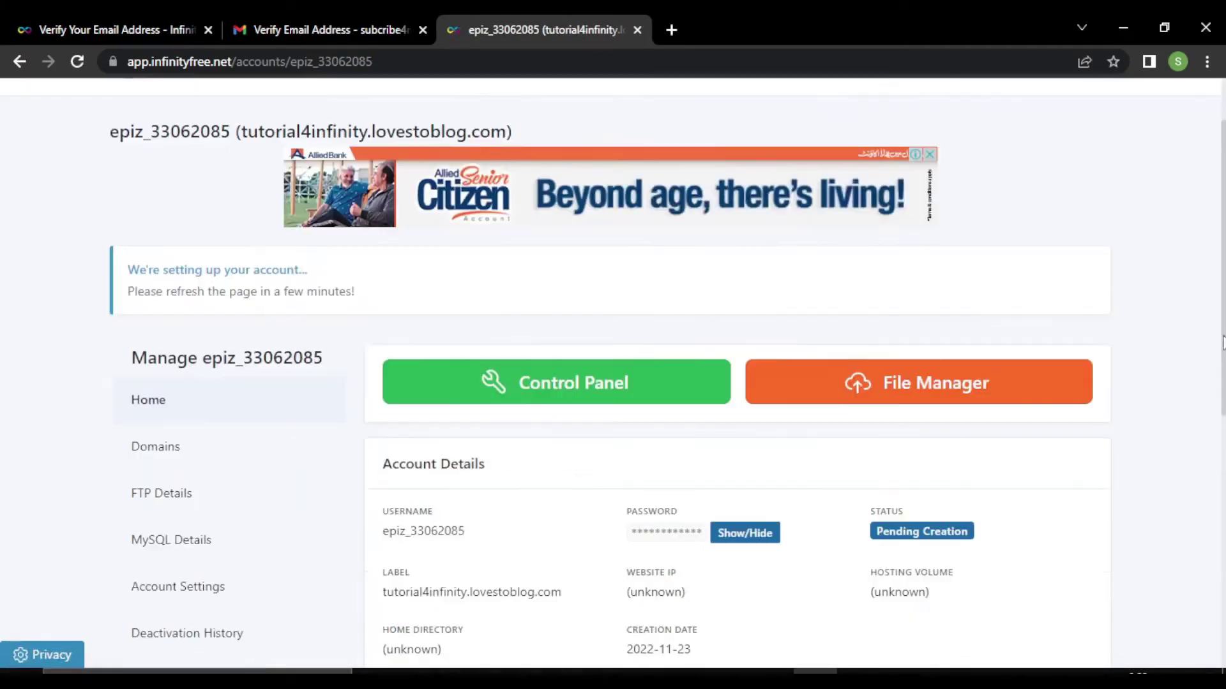
{"action": "left_click", "coordinate": [203, 446]}
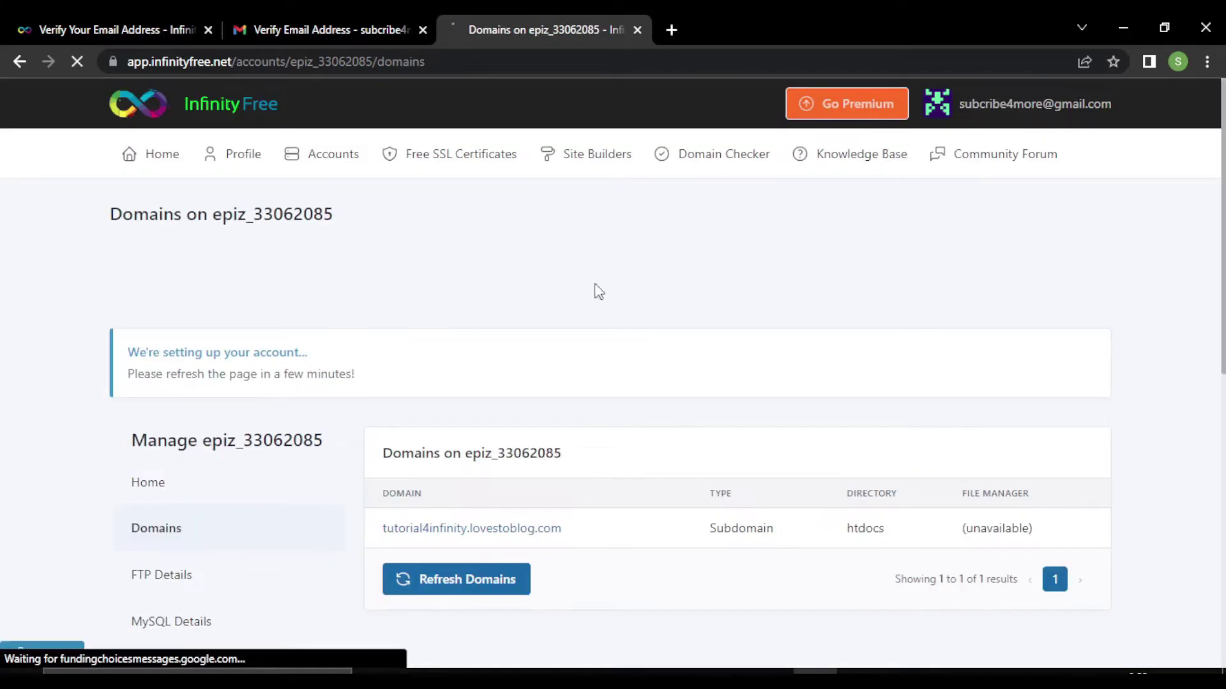
{"action": "left_click", "coordinate": [527, 534]}
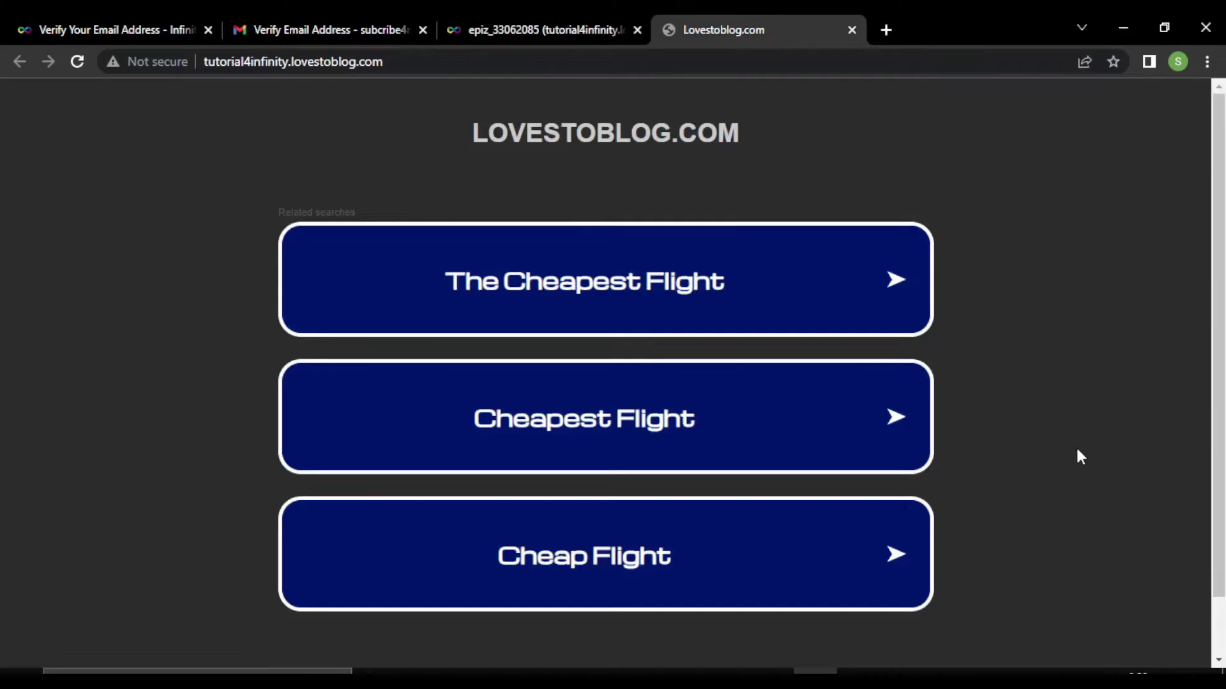
- Check the new site's address, then go back to the now-Active hosting account page
{"action": "key", "text": "ctrl+l"}
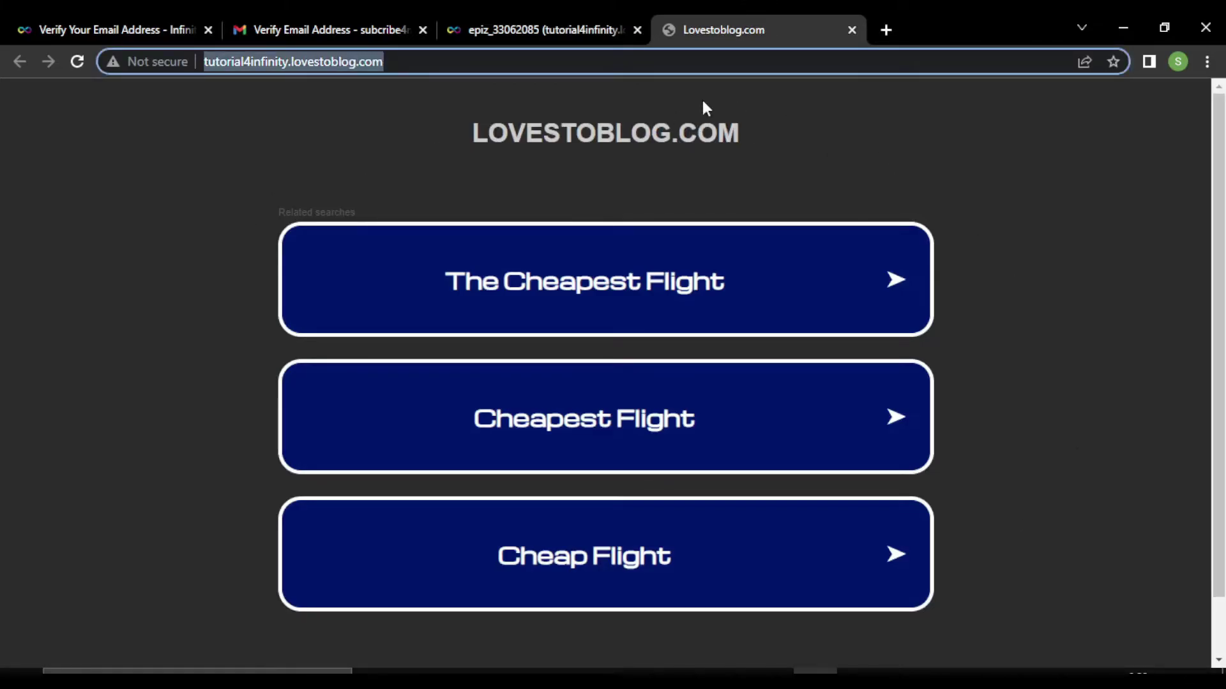
{"action": "left_click", "coordinate": [536, 30]}
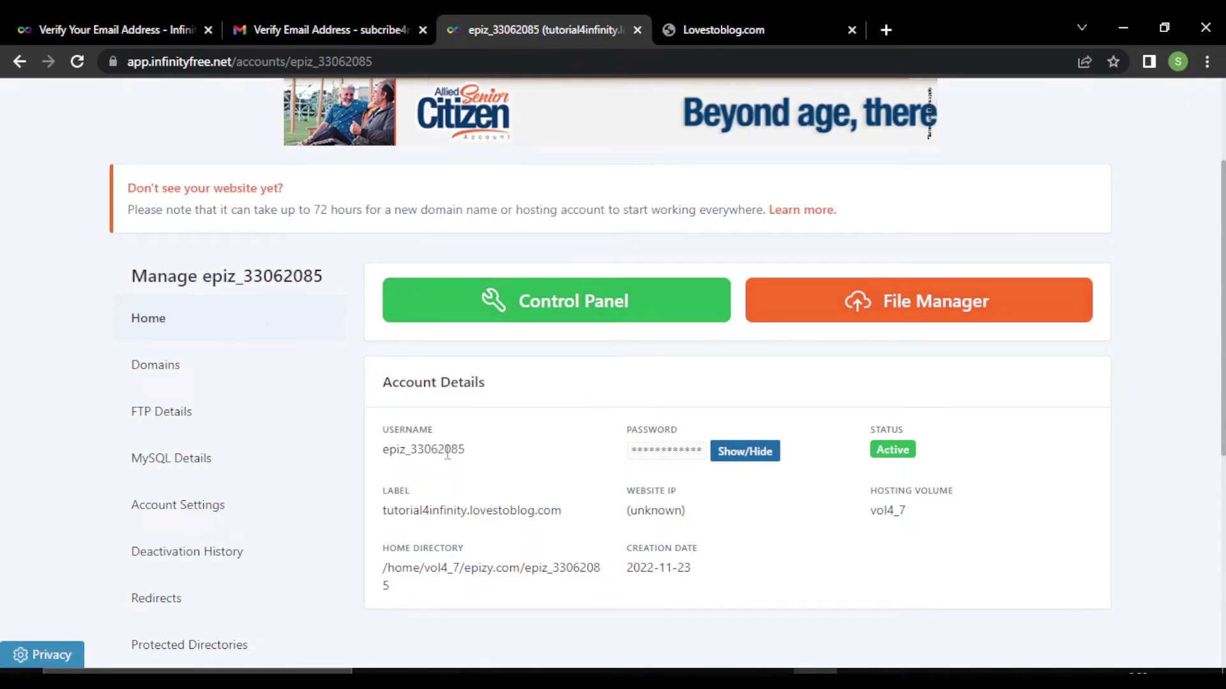
{"action": "double_click", "coordinate": [485, 451]}
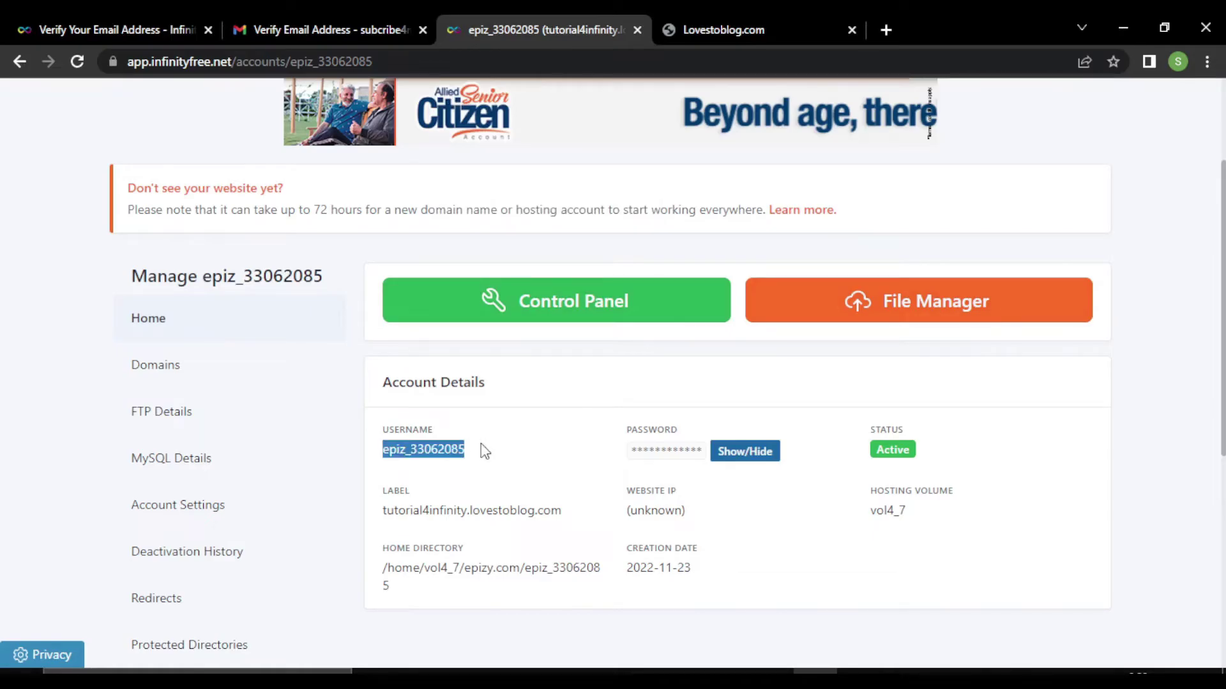
{"action": "left_click", "coordinate": [207, 466]}
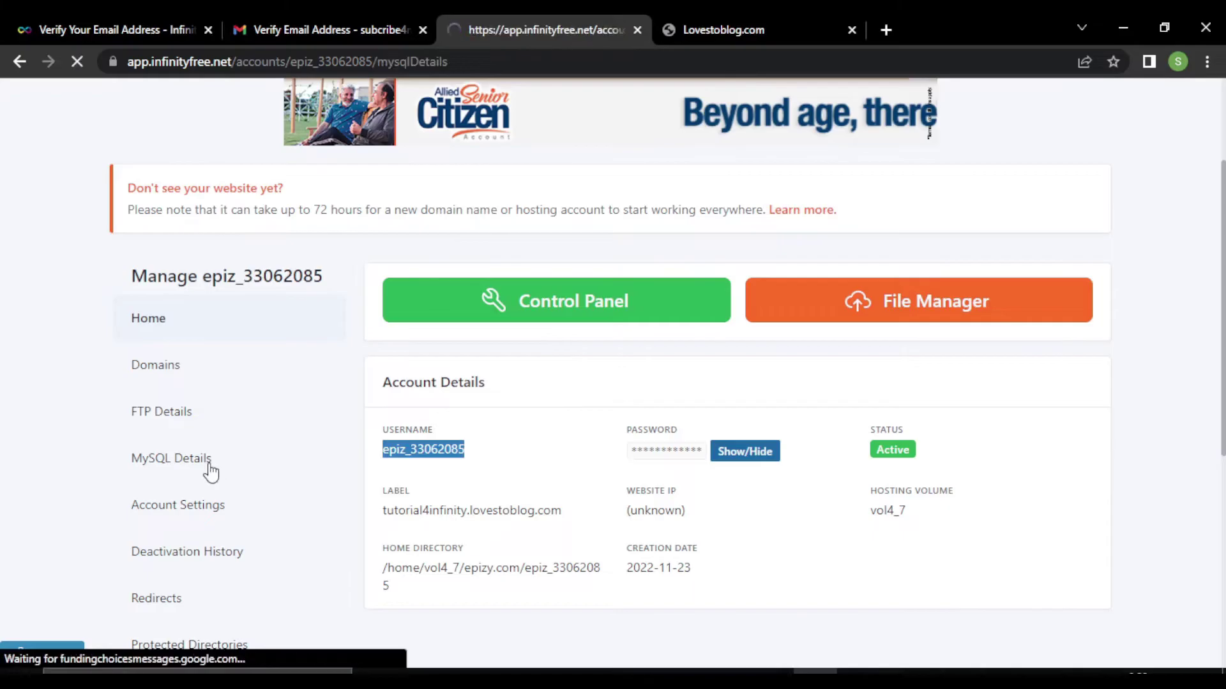
{"action": "double_click", "coordinate": [484, 520]}
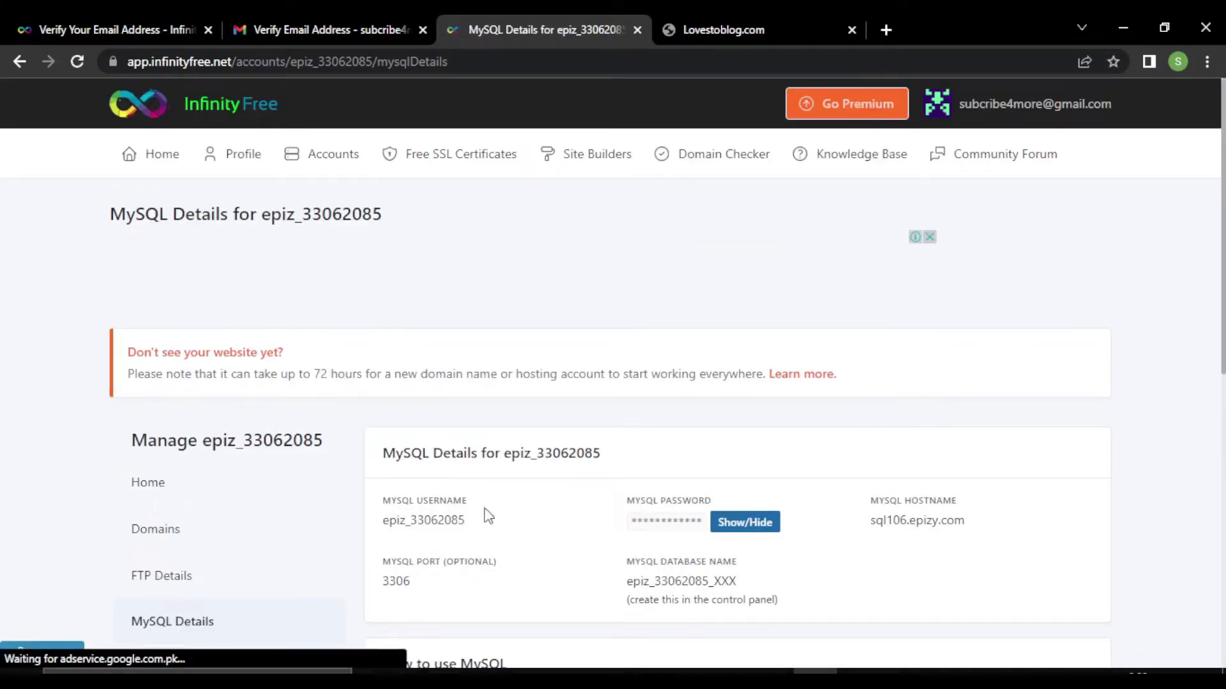
{"action": "left_click_drag", "start_coordinate": [484, 522], "coordinate": [670, 522]}
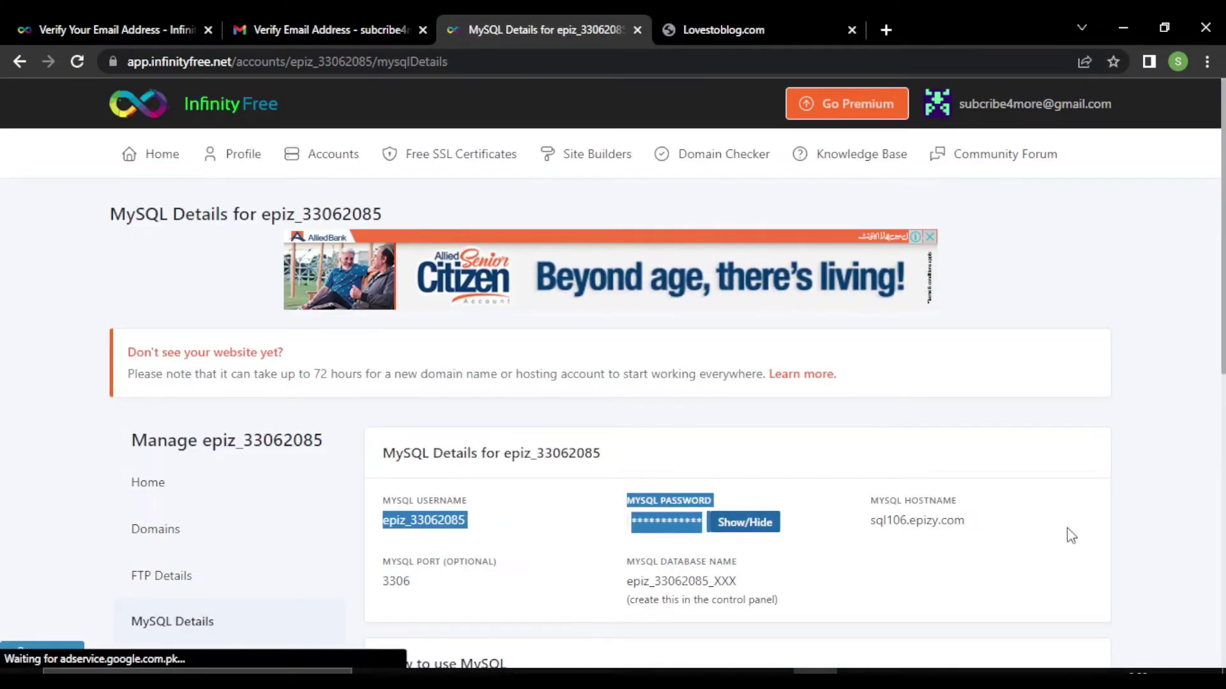
{"action": "left_click", "coordinate": [891, 515]}
{"action": "key", "text": "alt+Left"}
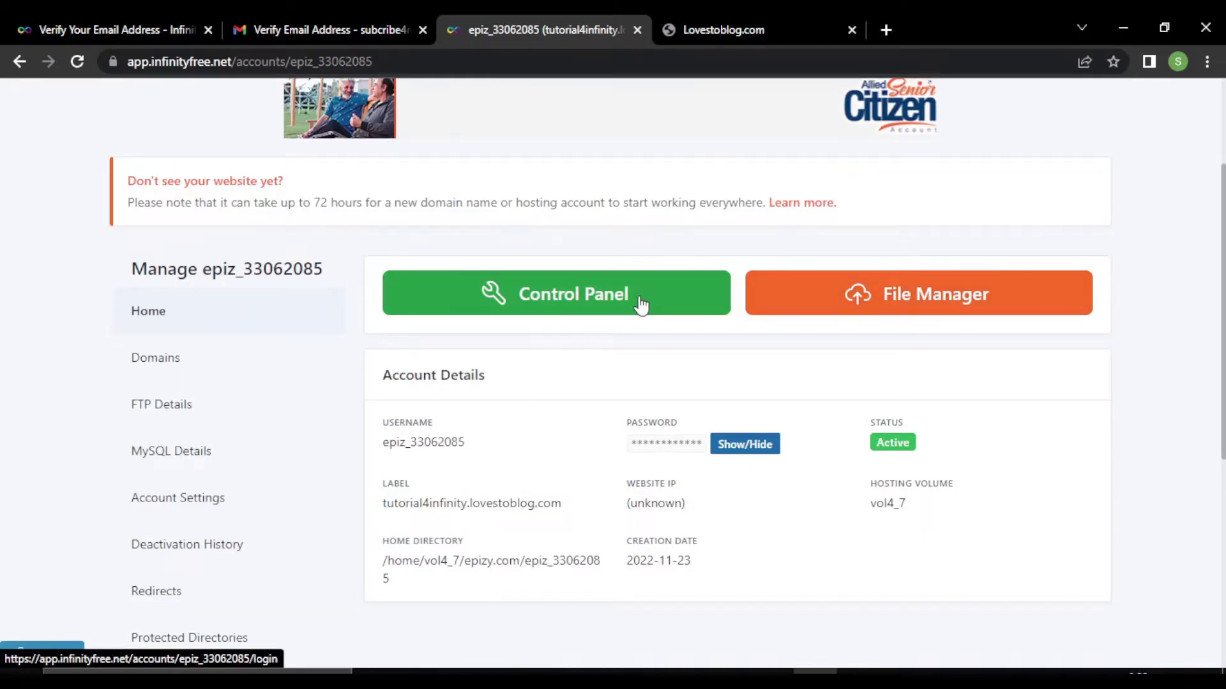
- Open the Control Panel and approve the service-email notice with I Approve
{"action": "left_click", "coordinate": [557, 303]}
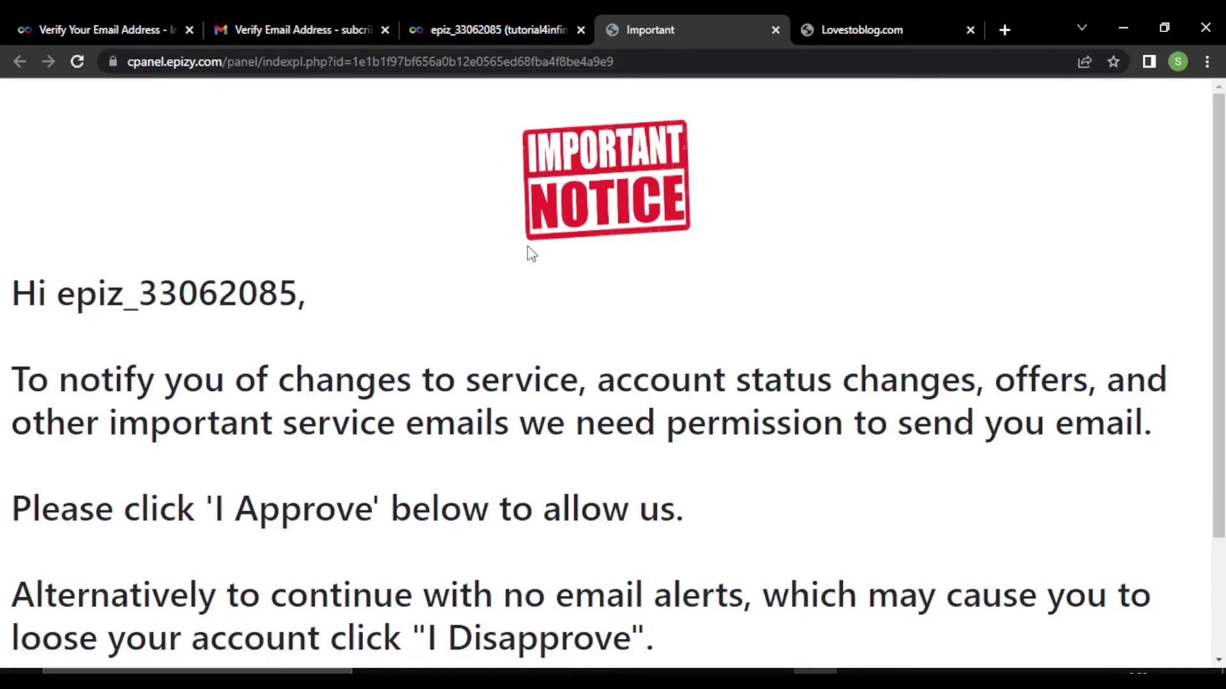
{"action": "scroll", "coordinate": [967, 134], "scroll_direction": "down", "scroll_amount": 2}
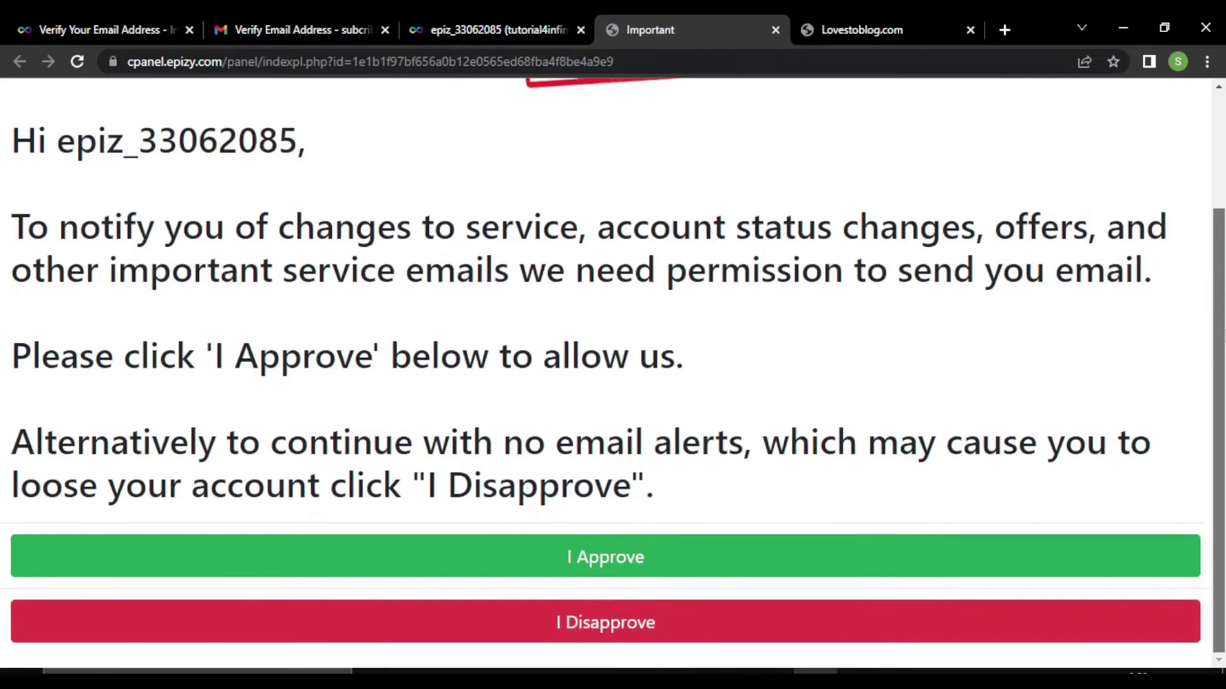
{"action": "scroll", "coordinate": [1219, 339], "scroll_direction": "up", "scroll_amount": 2}
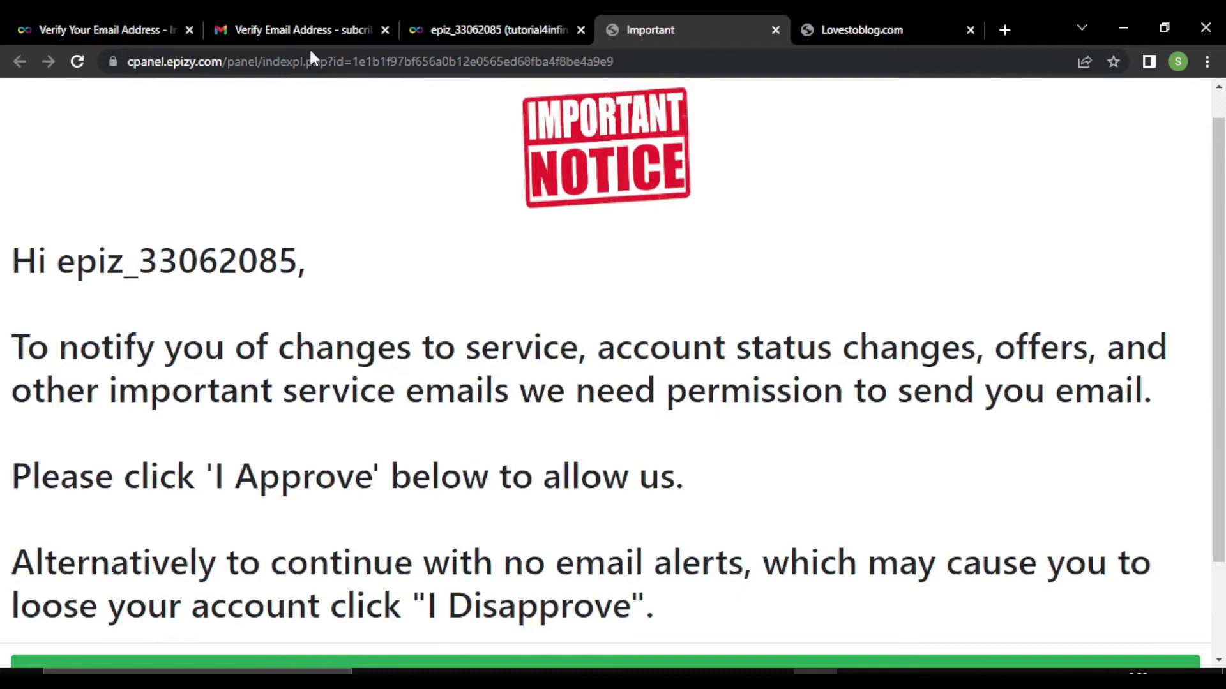
{"action": "scroll", "coordinate": [638, 447], "scroll_direction": "down", "scroll_amount": 2}
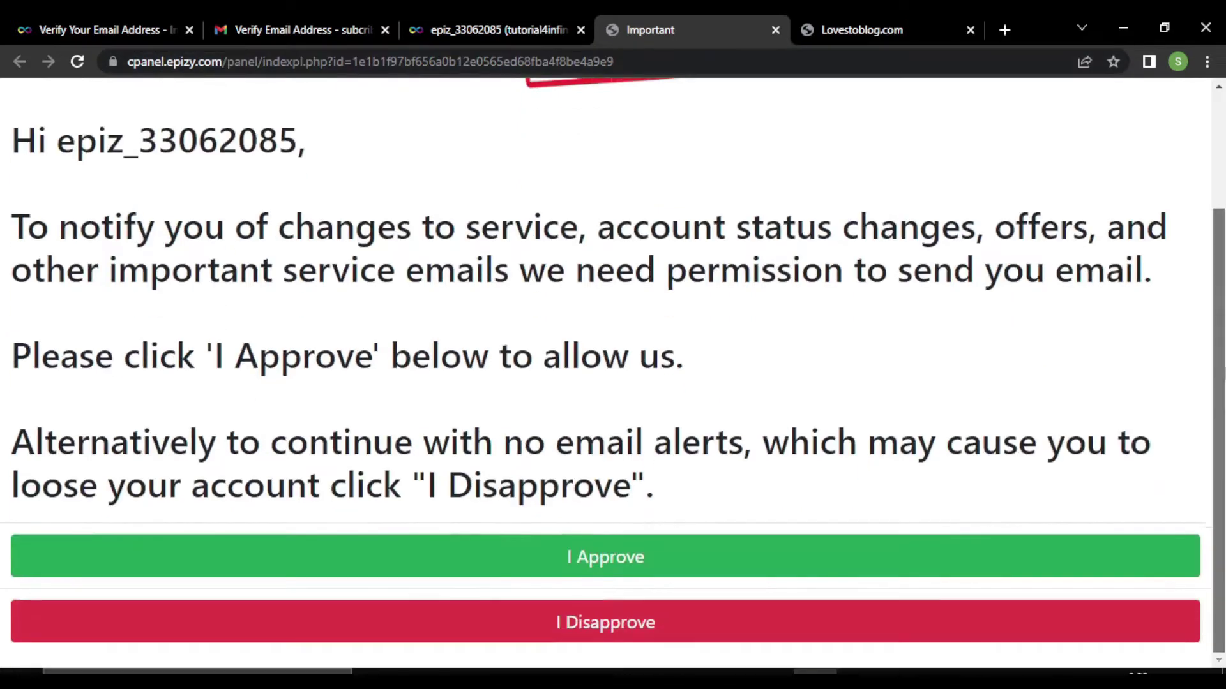
{"action": "left_click", "coordinate": [646, 557]}
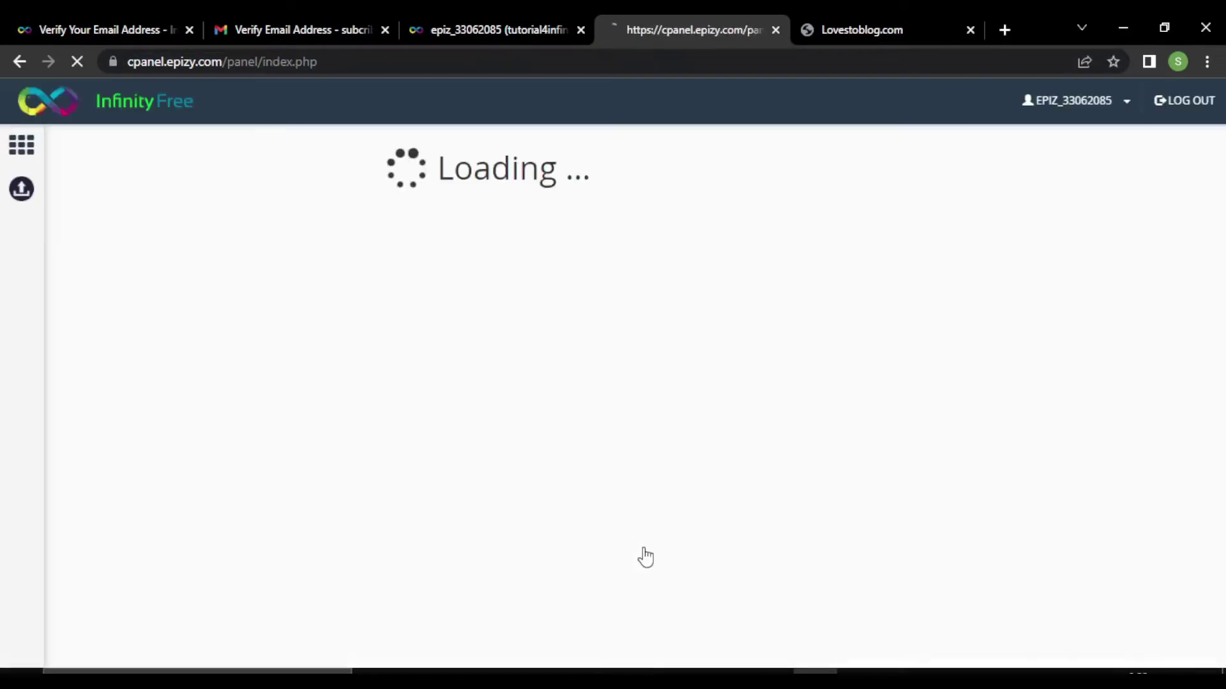
- Open the Online File Manager from the control panel's Files section
{"action": "scroll", "coordinate": [1206, 556], "scroll_direction": "down", "scroll_amount": 20}
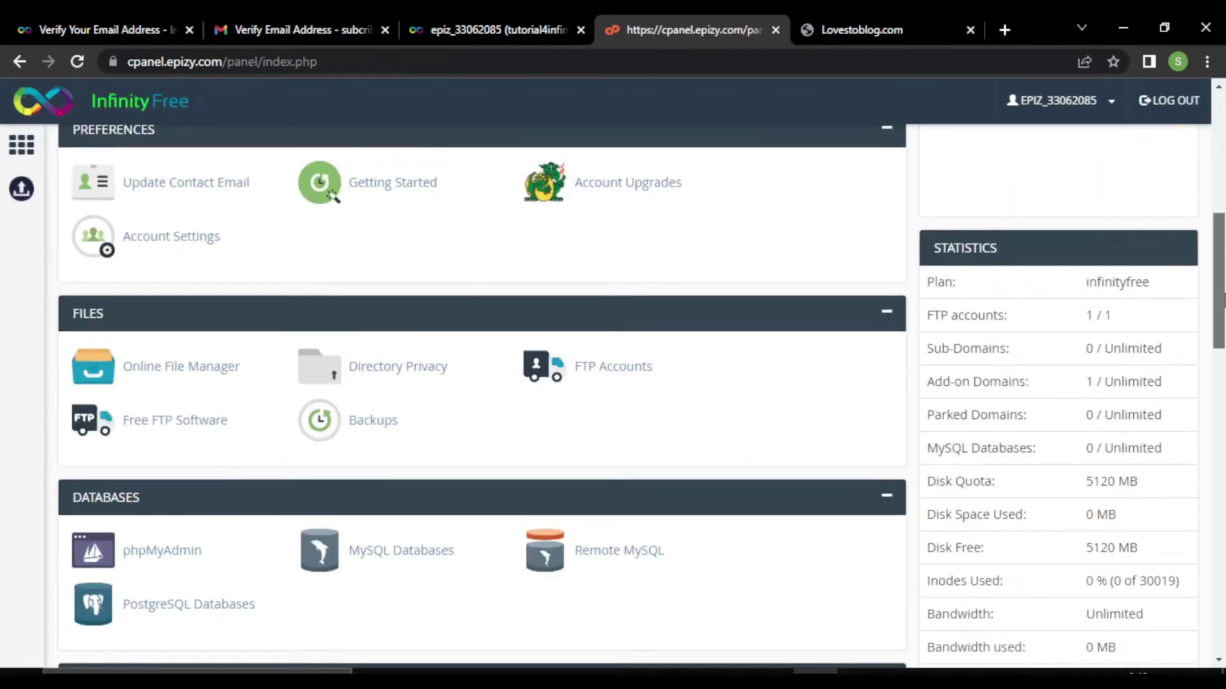
{"action": "scroll", "coordinate": [1205, 555], "scroll_direction": "up", "scroll_amount": 15}
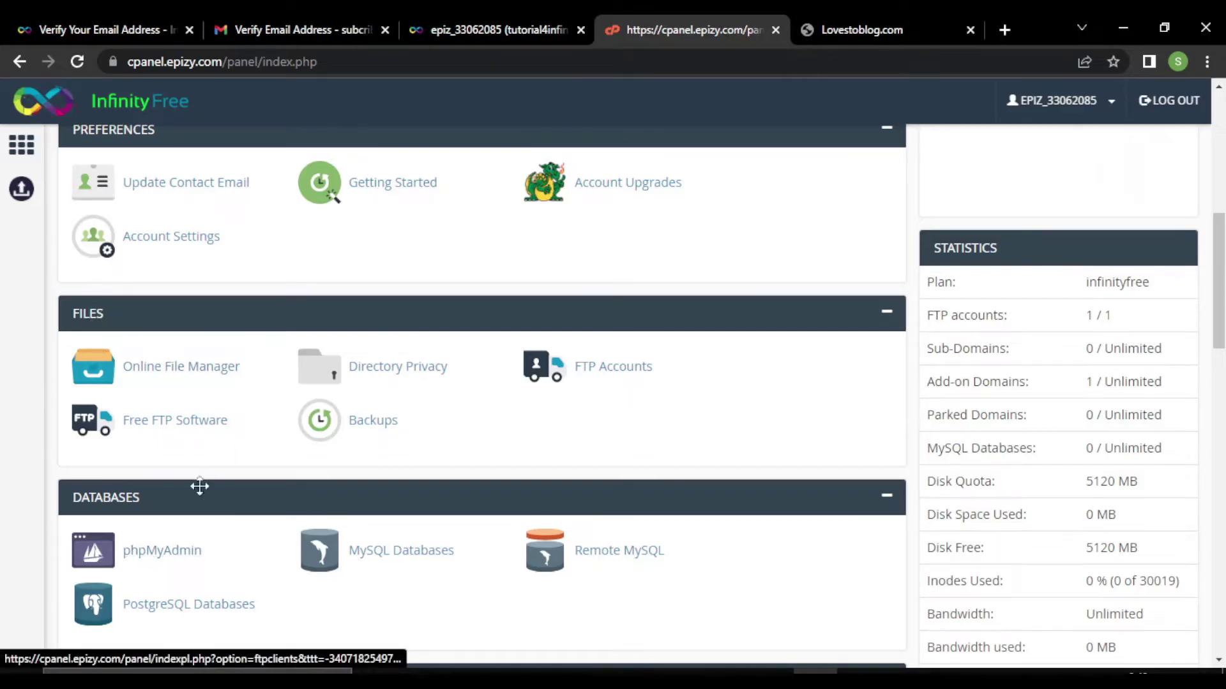
{"action": "left_click", "coordinate": [198, 371]}
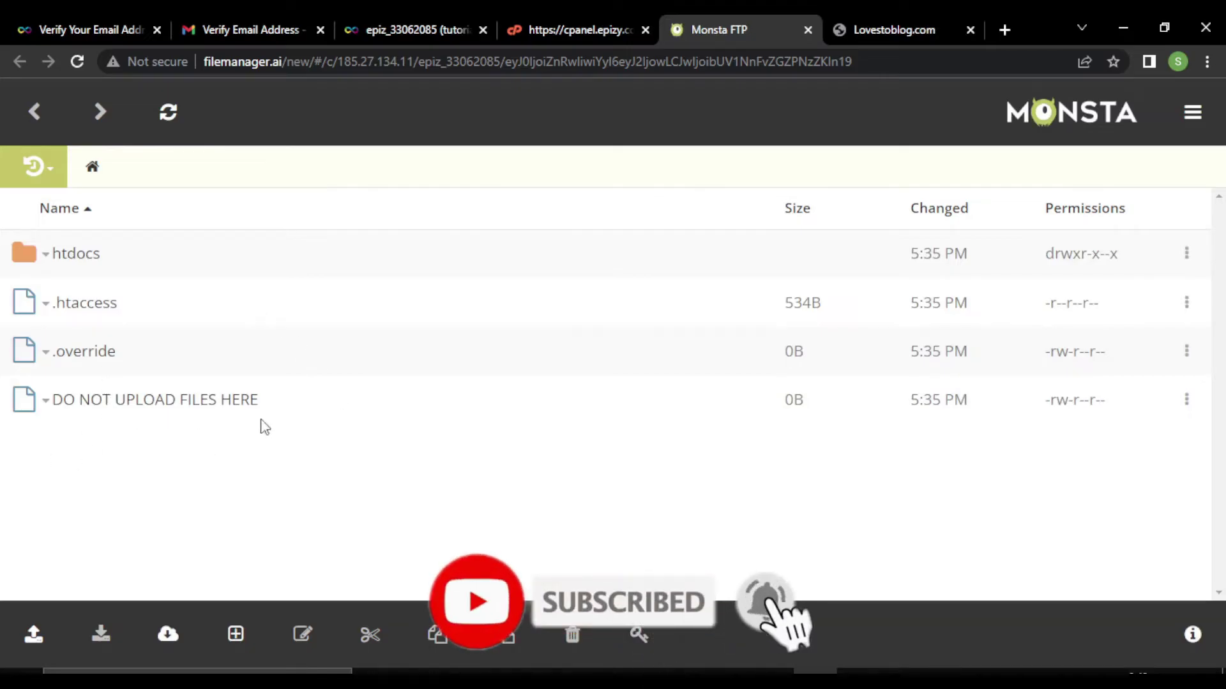
- Open the htdocs folder and delete the placeholder note file
{"action": "left_click", "coordinate": [83, 259]}
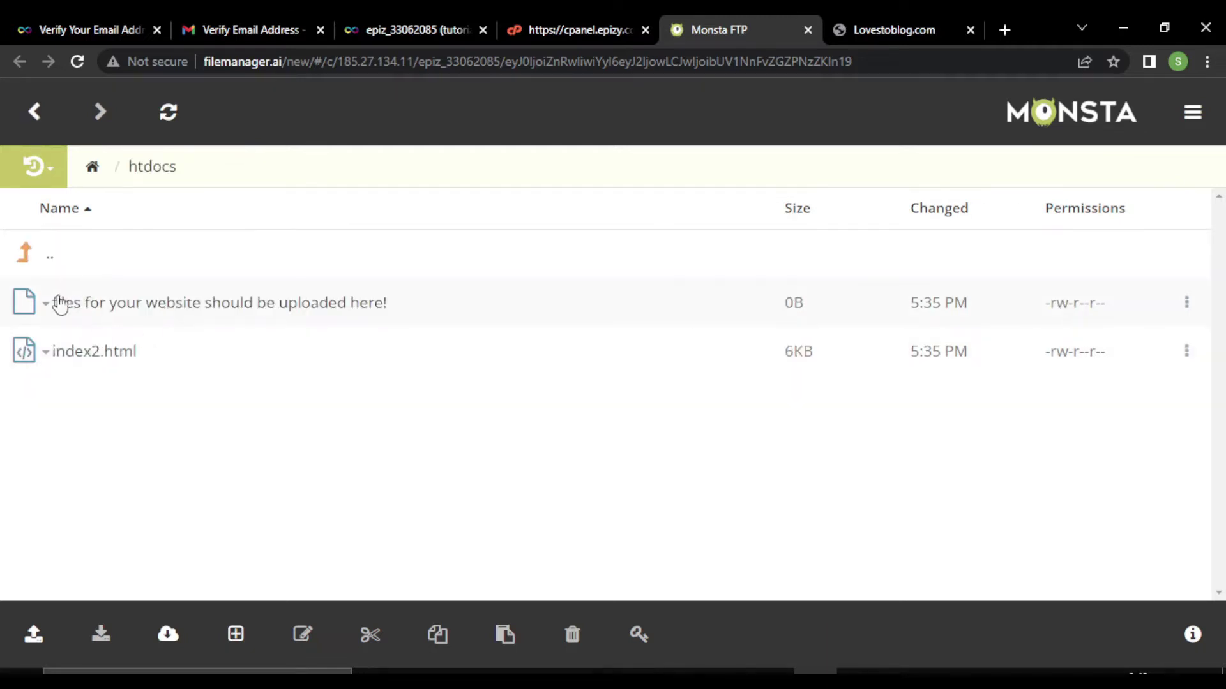
{"action": "left_click", "coordinate": [45, 305]}
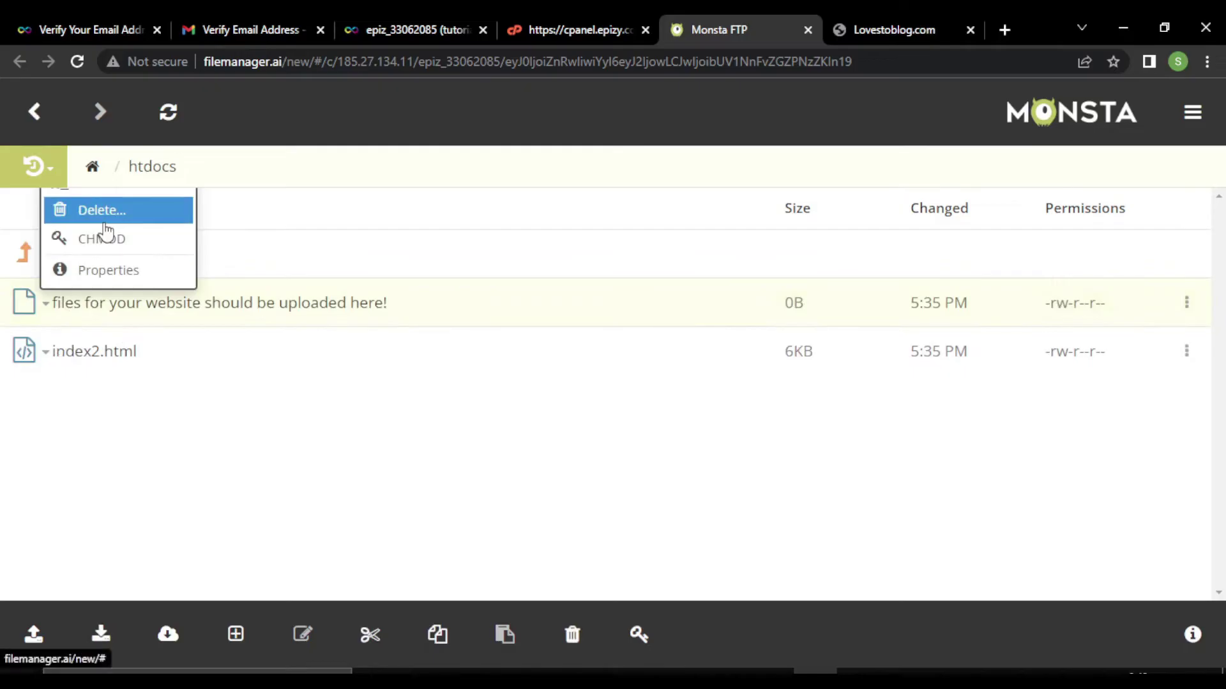
{"action": "left_click", "coordinate": [102, 211]}
{"action": "left_click", "coordinate": [810, 235]}
- Delete index2.html from htdocs so the folder is empty
{"action": "left_click", "coordinate": [229, 298]}
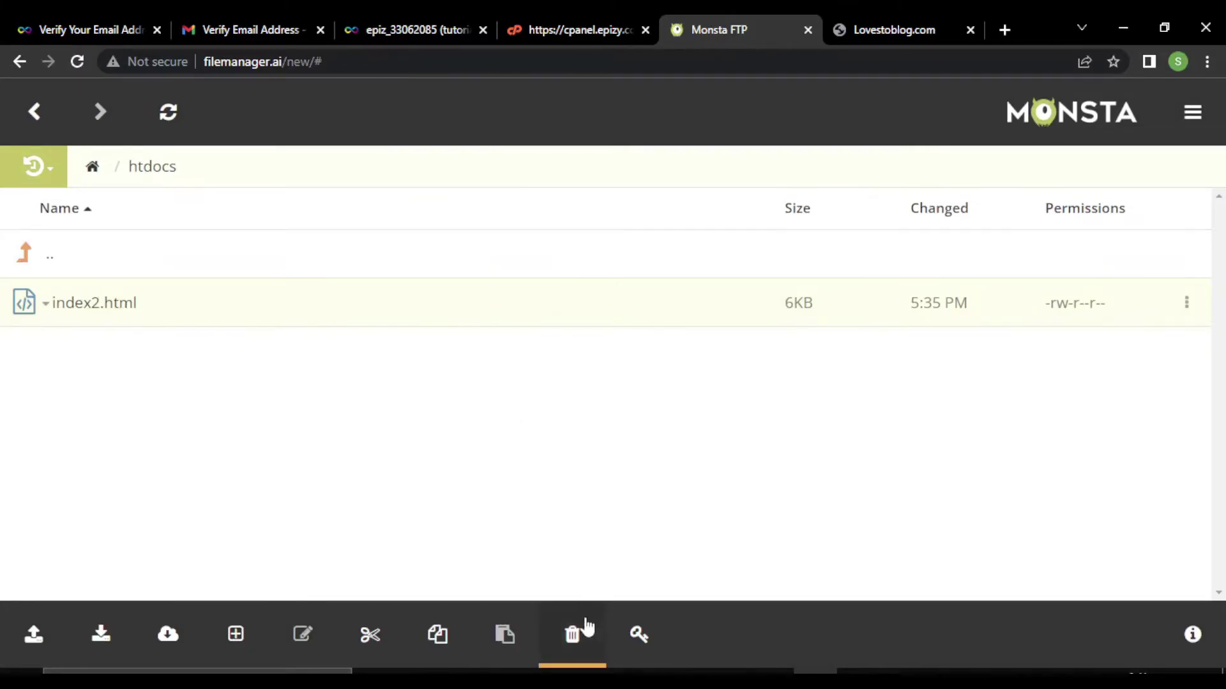
{"action": "left_click", "coordinate": [569, 639]}
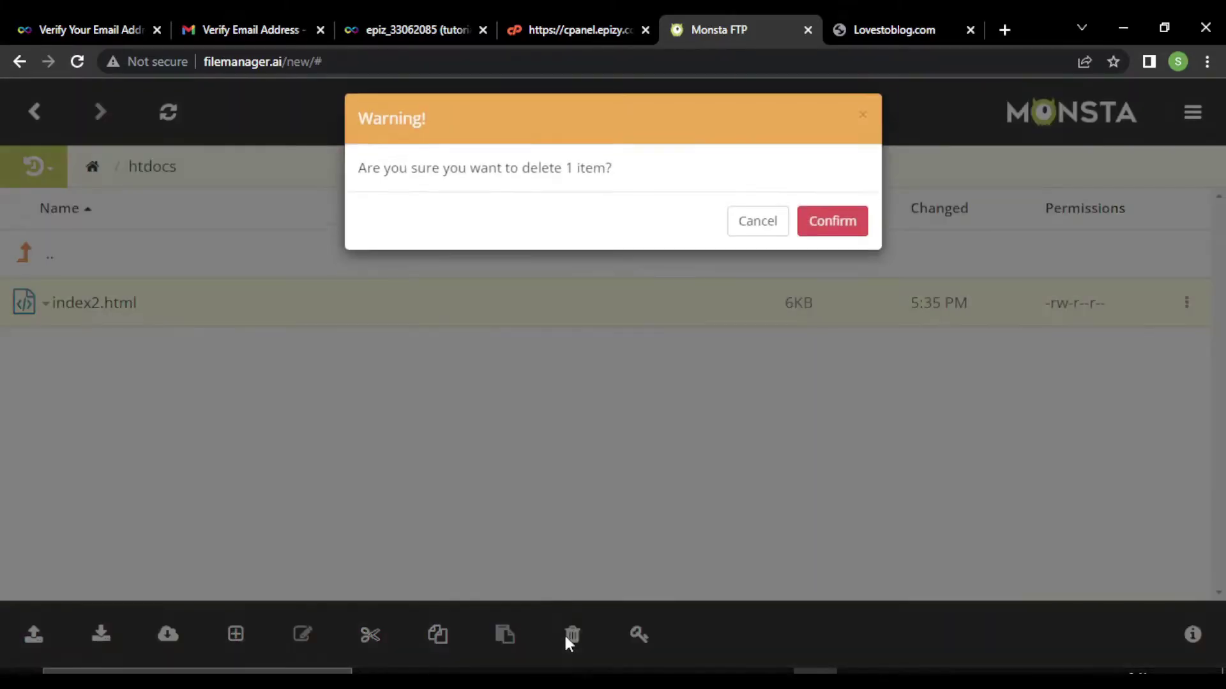
{"action": "left_click", "coordinate": [846, 238]}
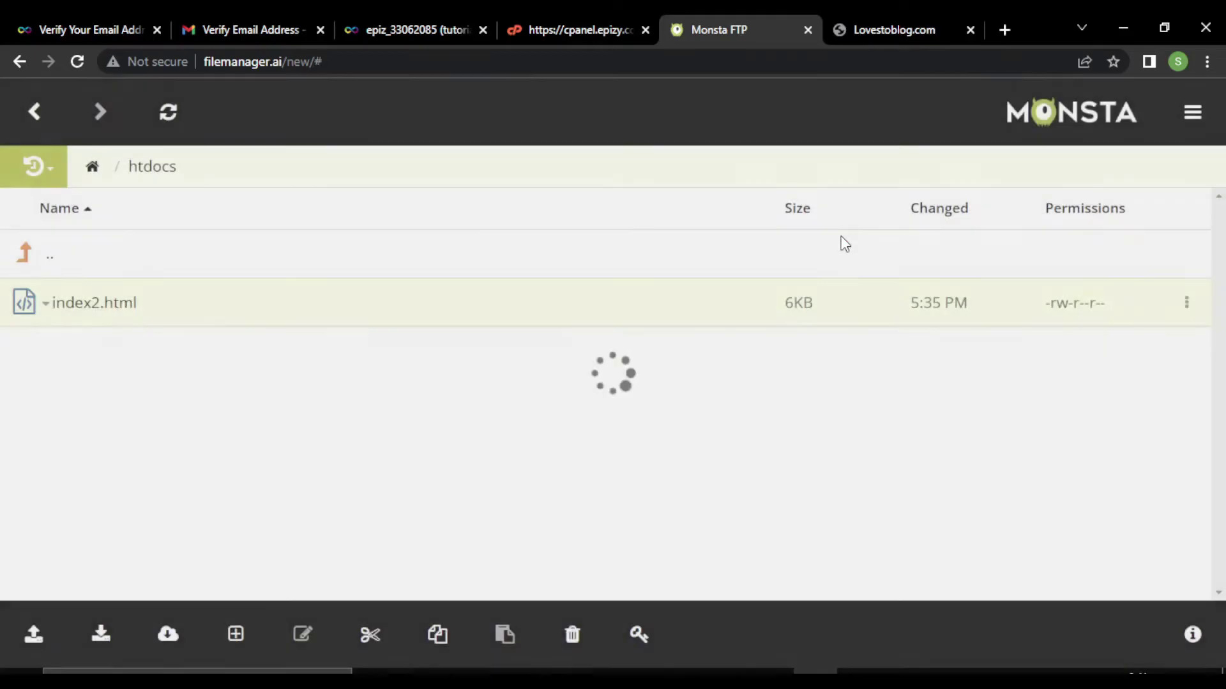
{"action": "left_click", "coordinate": [40, 634]}
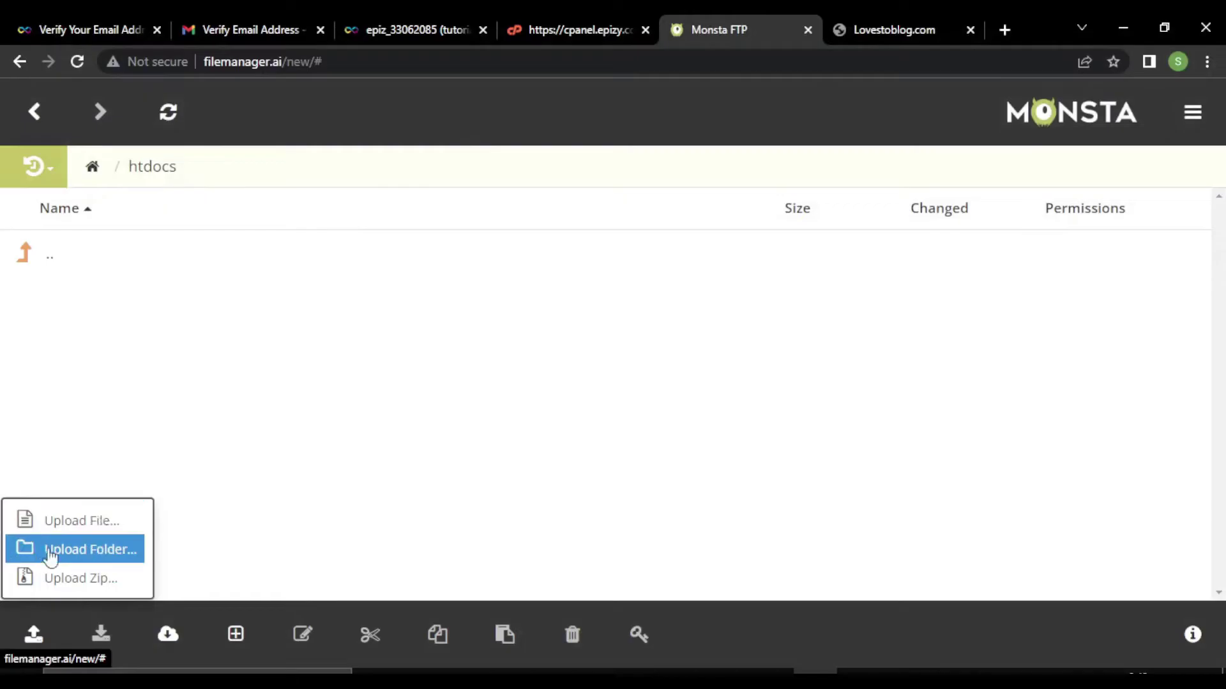
- Upload all seven PHP files from the PHPProjects folder into htdocs
{"action": "left_click", "coordinate": [77, 522]}
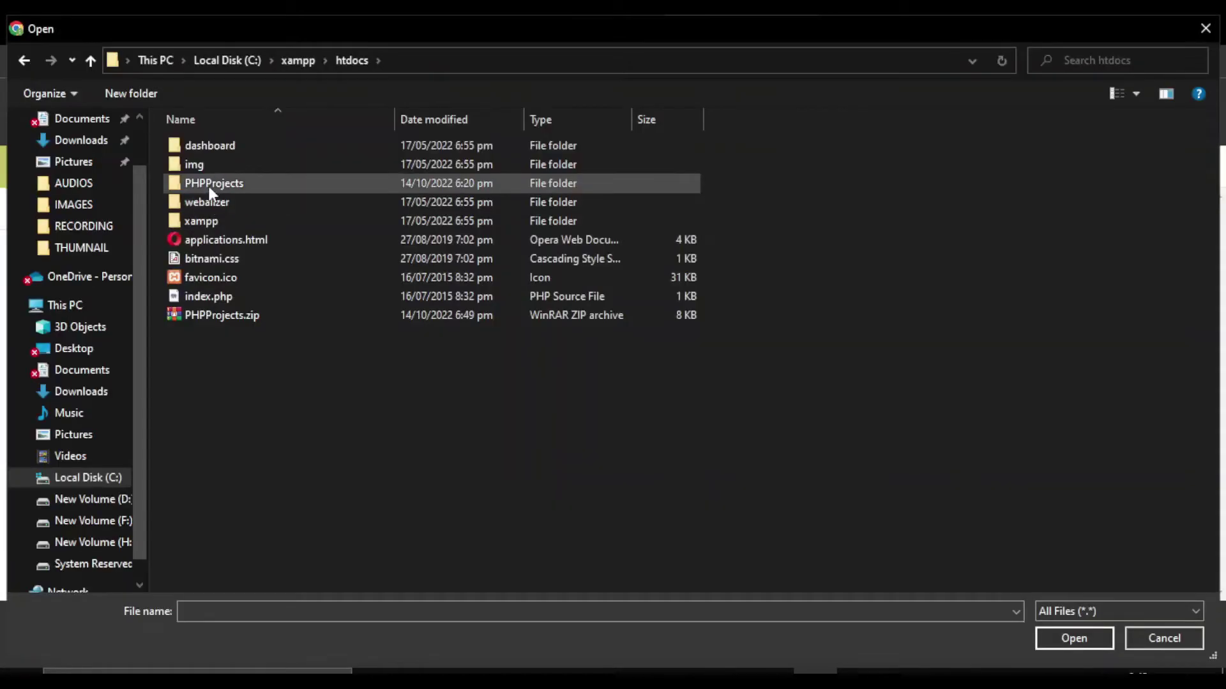
{"action": "double_click", "coordinate": [208, 186]}
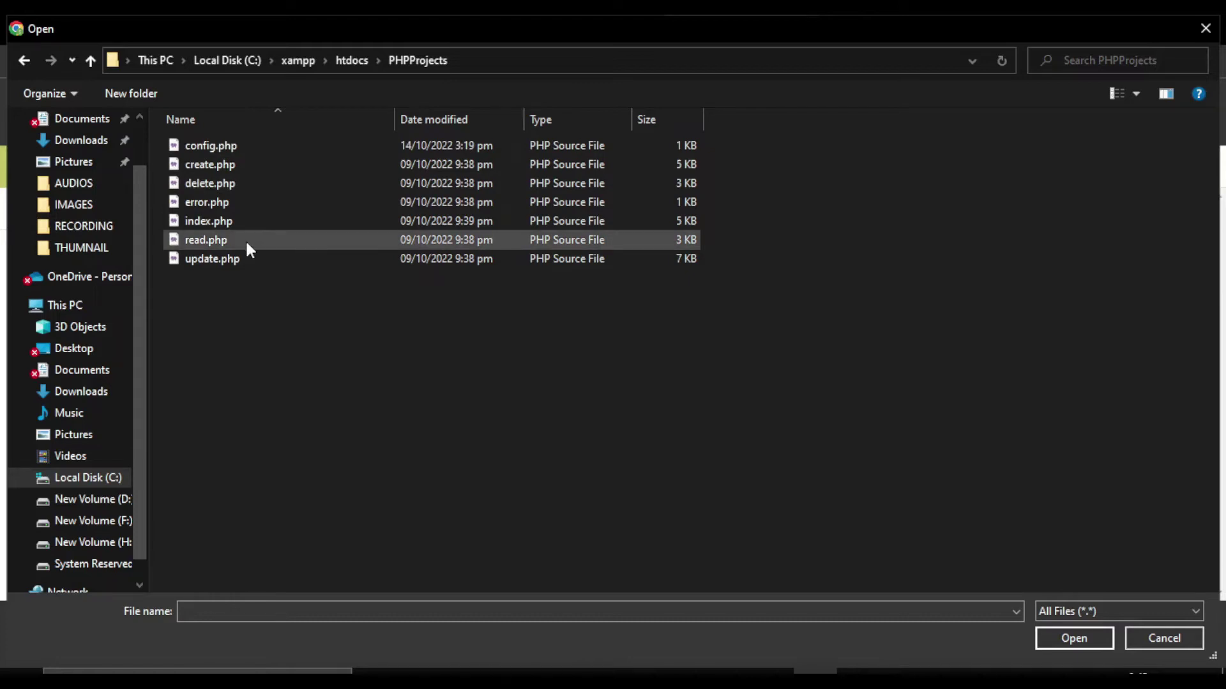
{"action": "key", "text": "ctrl+a"}
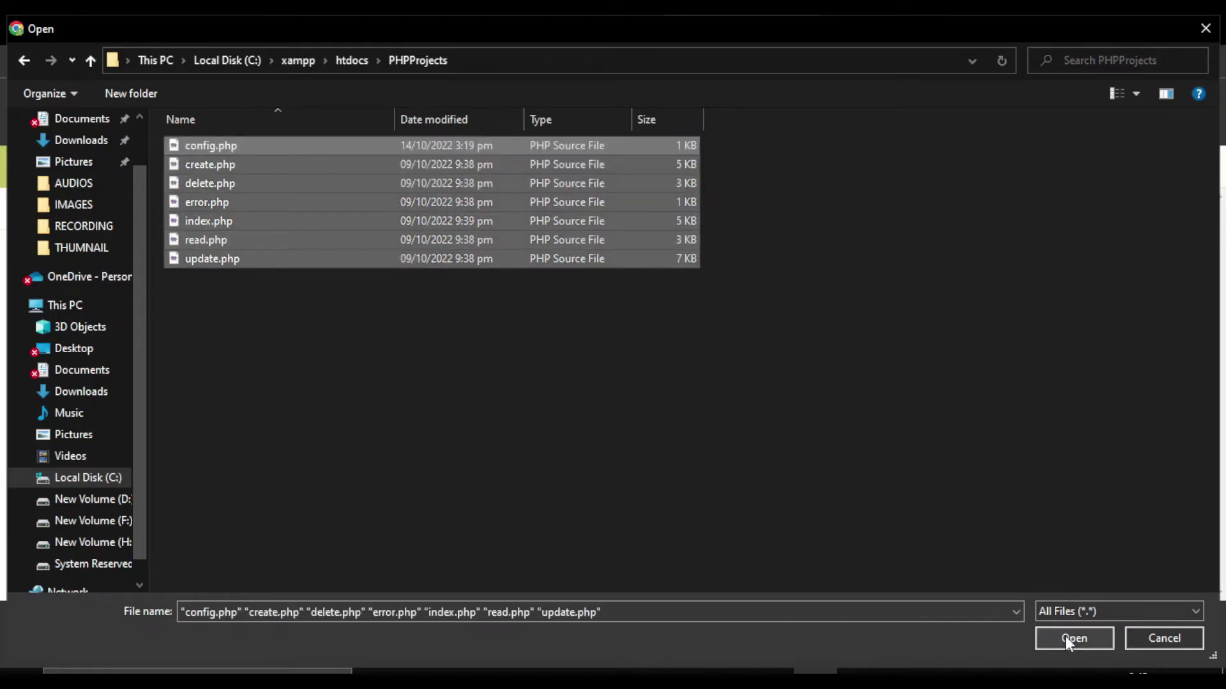
{"action": "left_click", "coordinate": [1072, 639]}
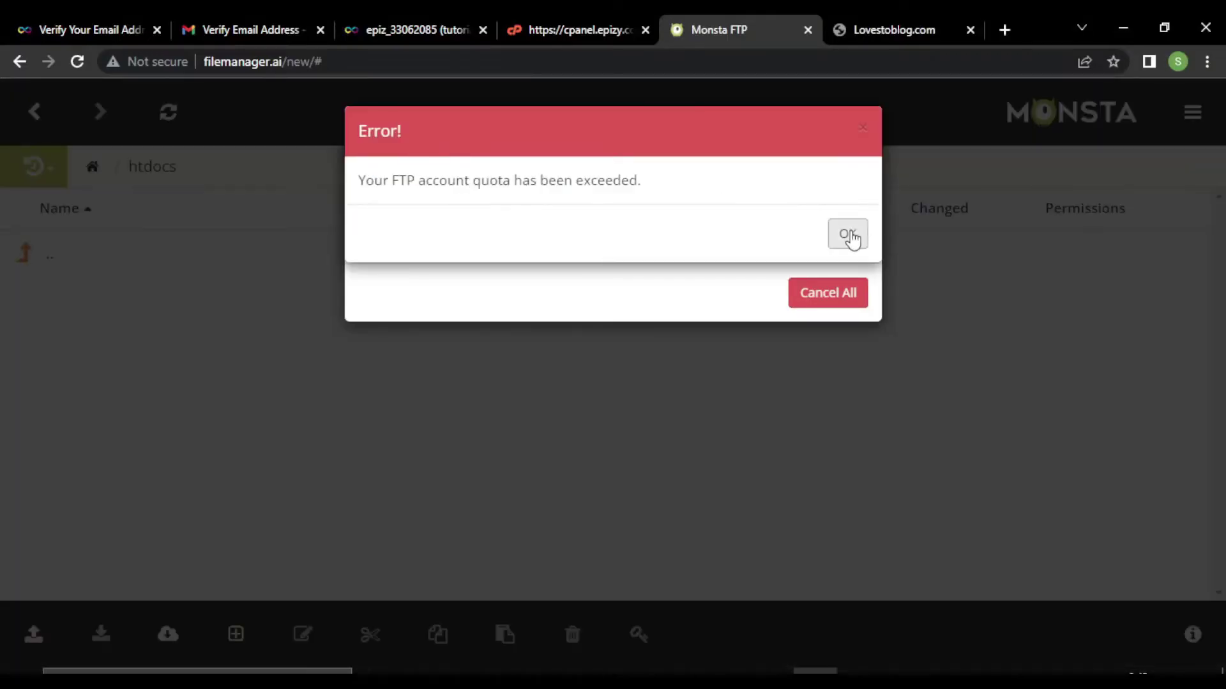
- After the quota error, cancel the remaining uploads and re-upload delete.php through update.php
{"action": "left_click", "coordinate": [849, 236]}
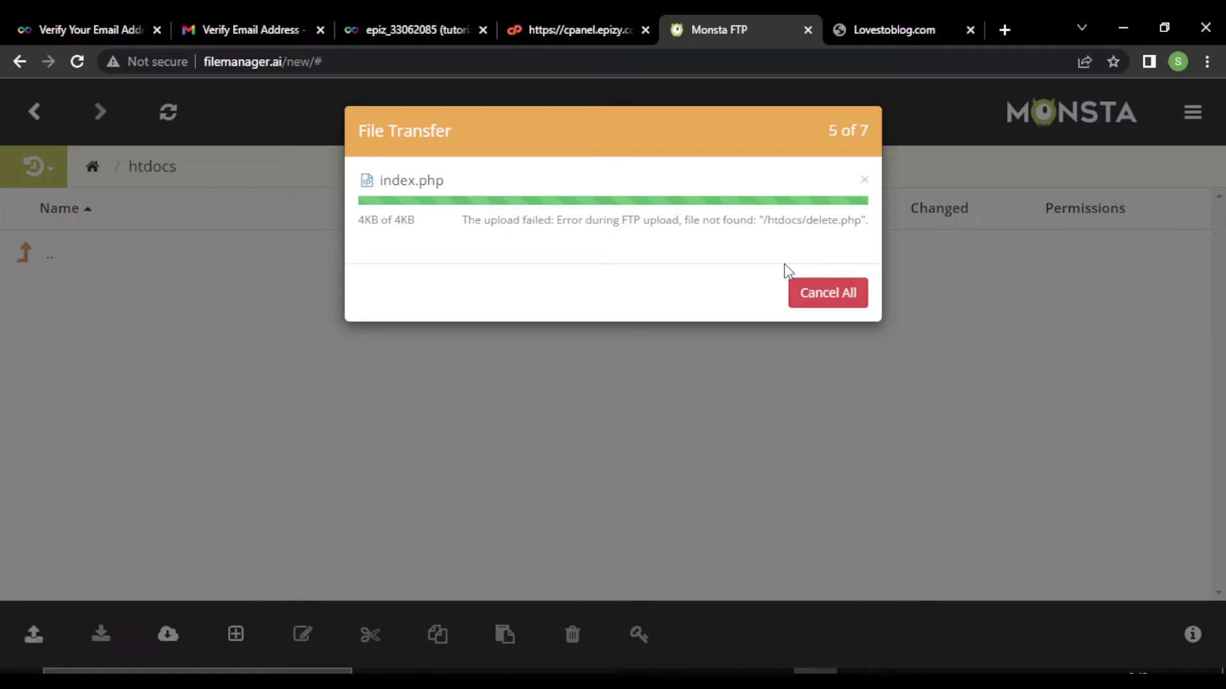
{"action": "left_click", "coordinate": [825, 295]}
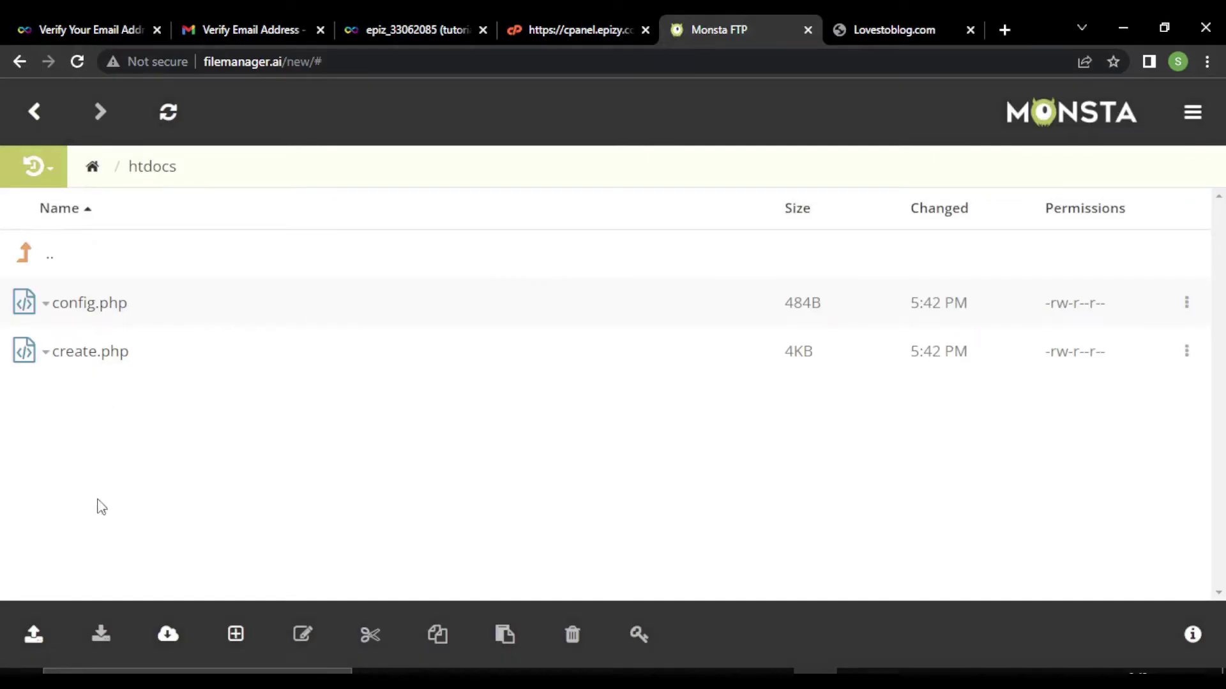
{"action": "left_click", "coordinate": [35, 634]}
{"action": "left_click", "coordinate": [77, 516]}
{"action": "left_click_drag", "start_coordinate": [734, 178], "coordinate": [686, 373]}
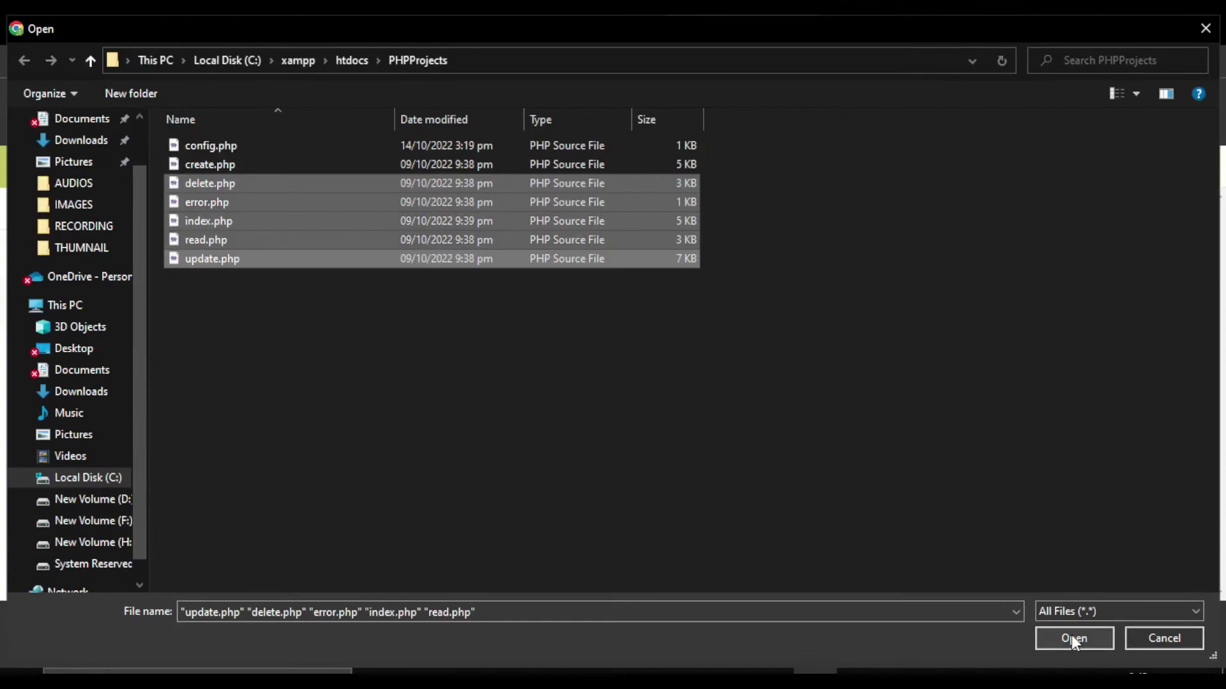
{"action": "left_click", "coordinate": [1074, 638]}
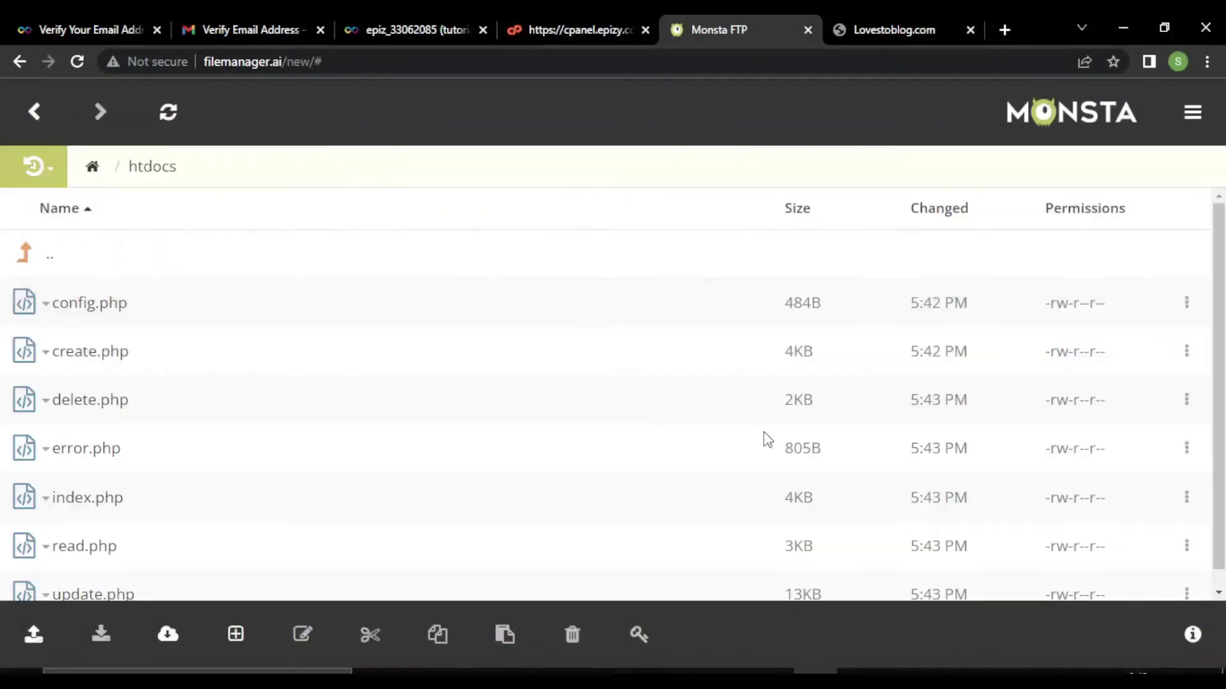
{"action": "scroll", "coordinate": [485, 356], "scroll_direction": "down", "scroll_amount": 1}
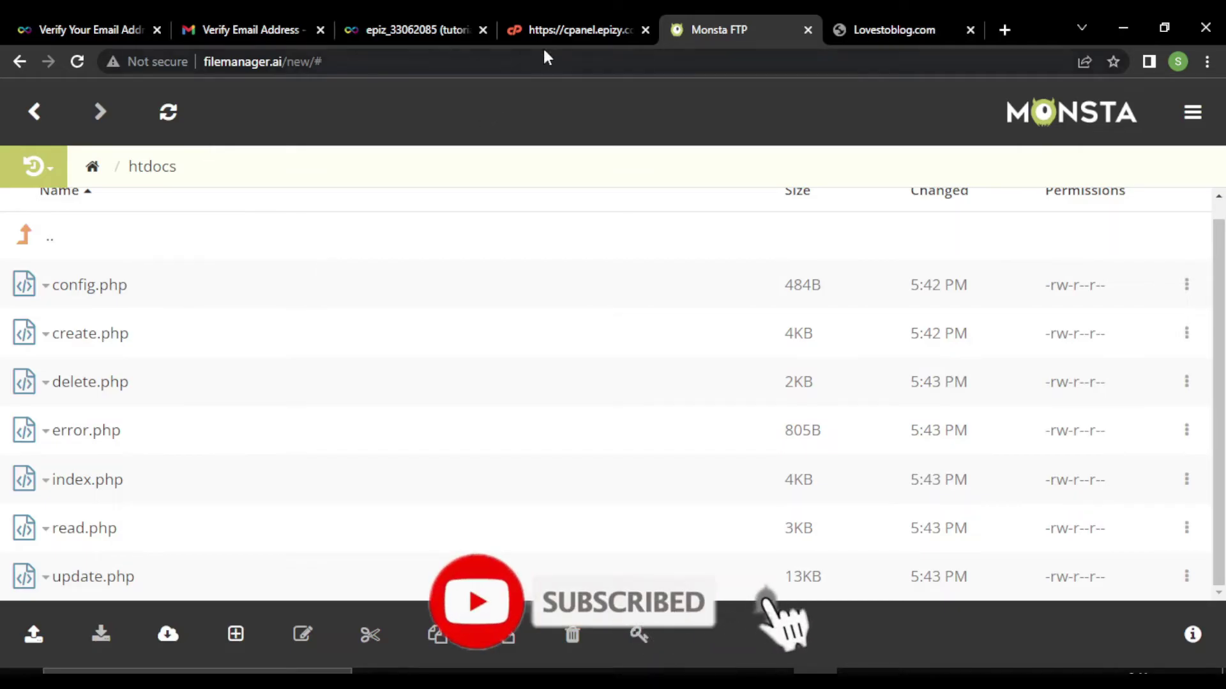
- Create a MySQL database named demo, then select its full name epiz_33062085_demo
{"action": "left_click", "coordinate": [558, 30]}
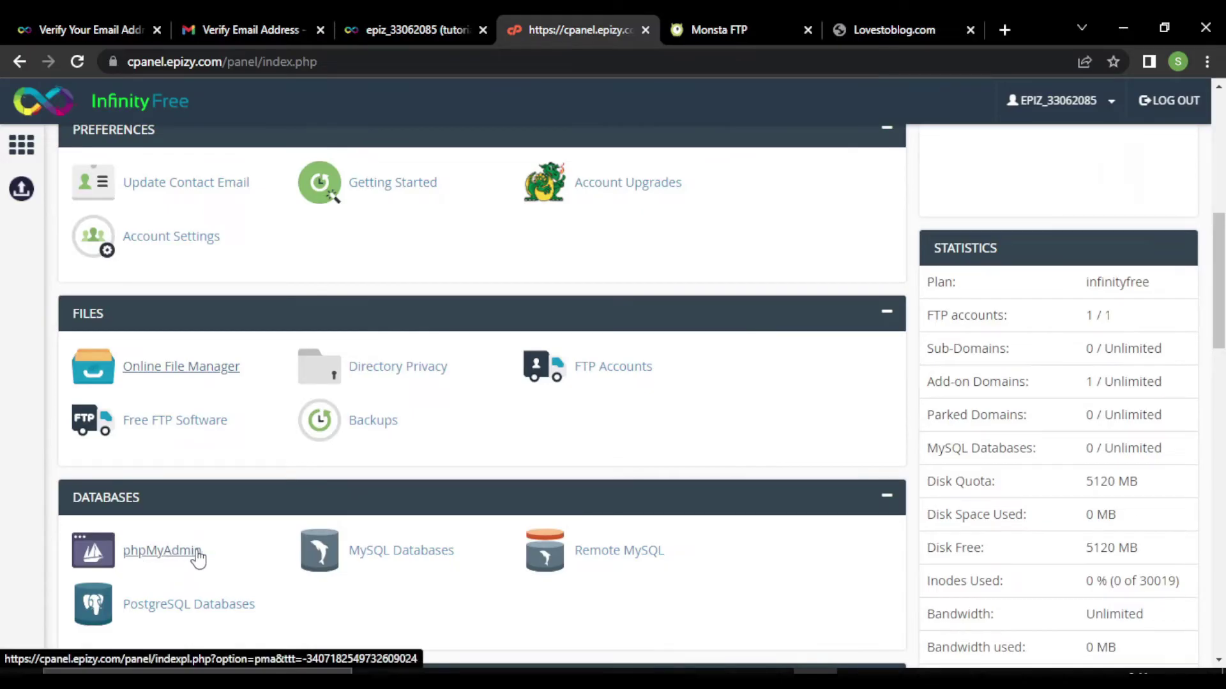
{"action": "left_click", "coordinate": [163, 550]}
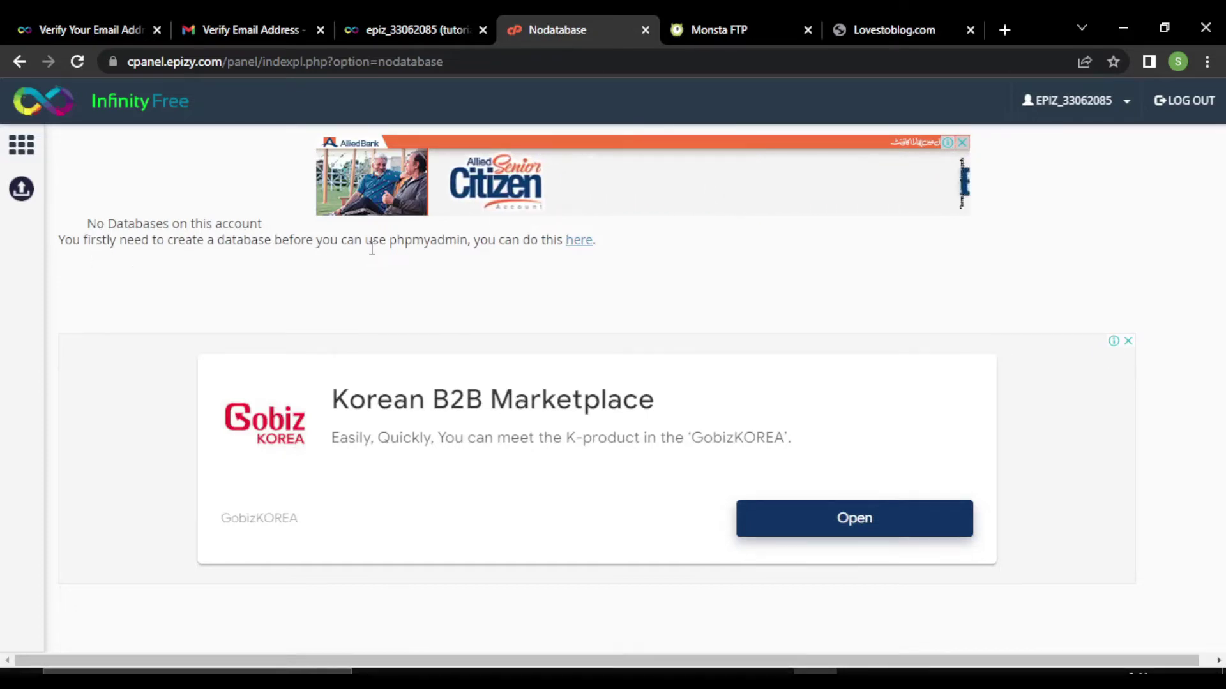
{"action": "left_click", "coordinate": [583, 242]}
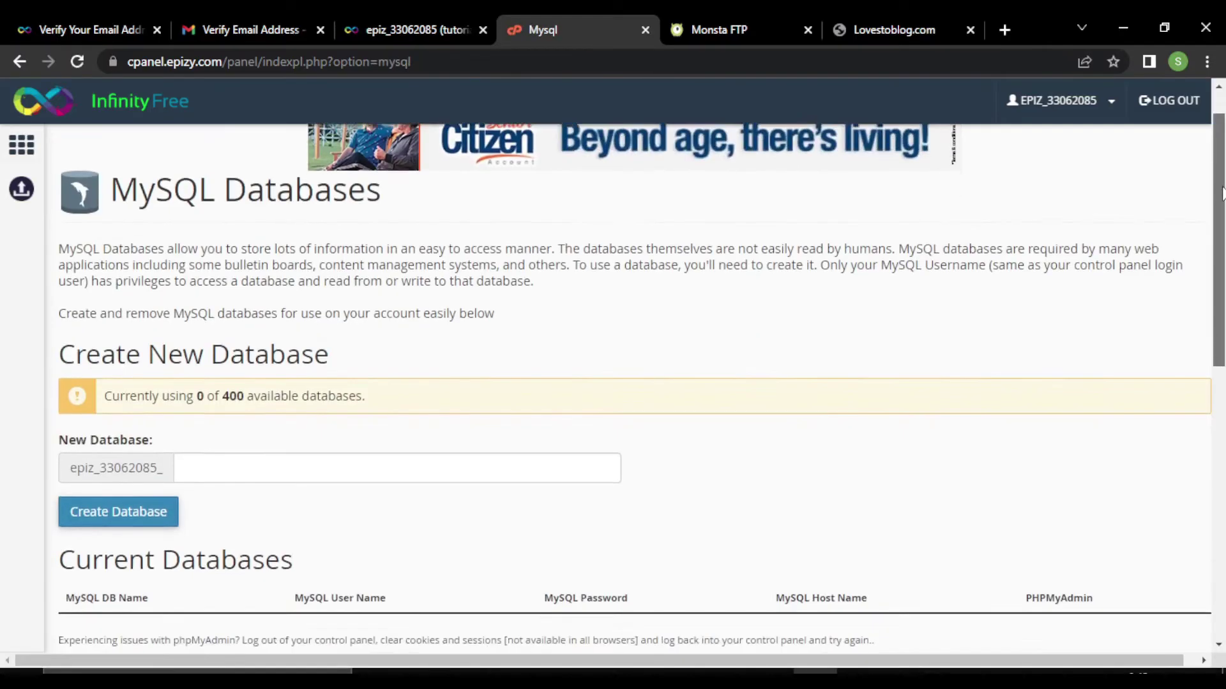
{"action": "scroll", "coordinate": [584, 251], "scroll_direction": "down", "scroll_amount": 3}
{"action": "left_click", "coordinate": [492, 328]}
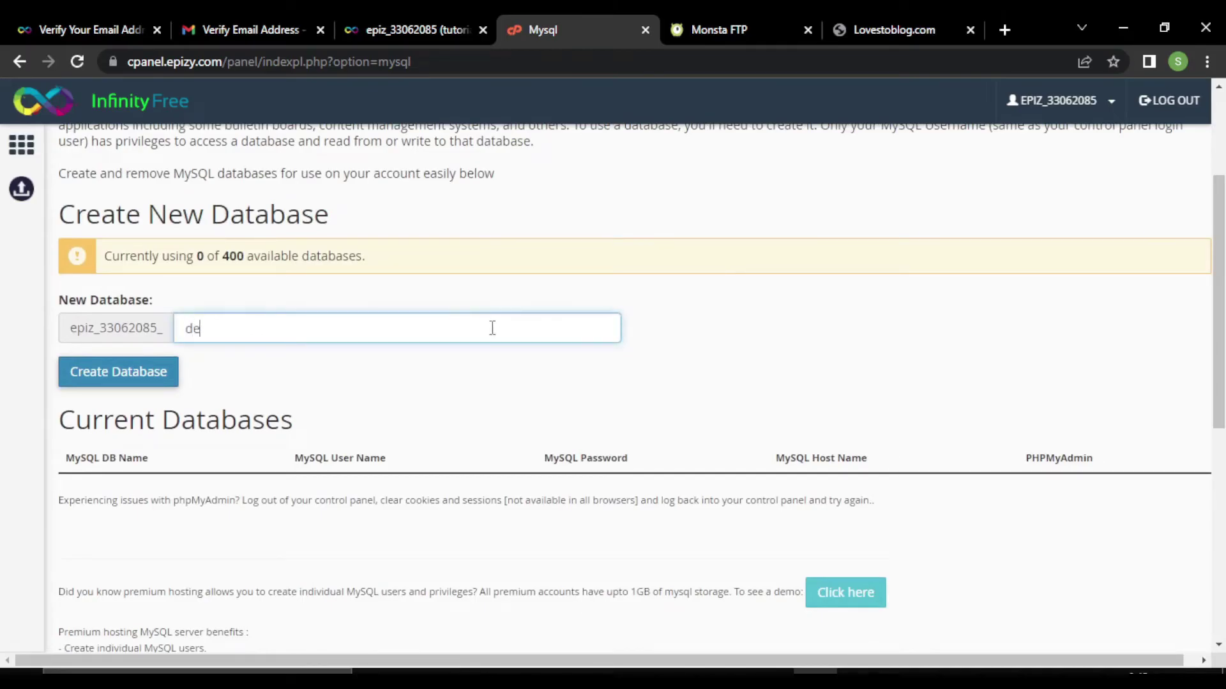
{"action": "left_click", "coordinate": [145, 375]}
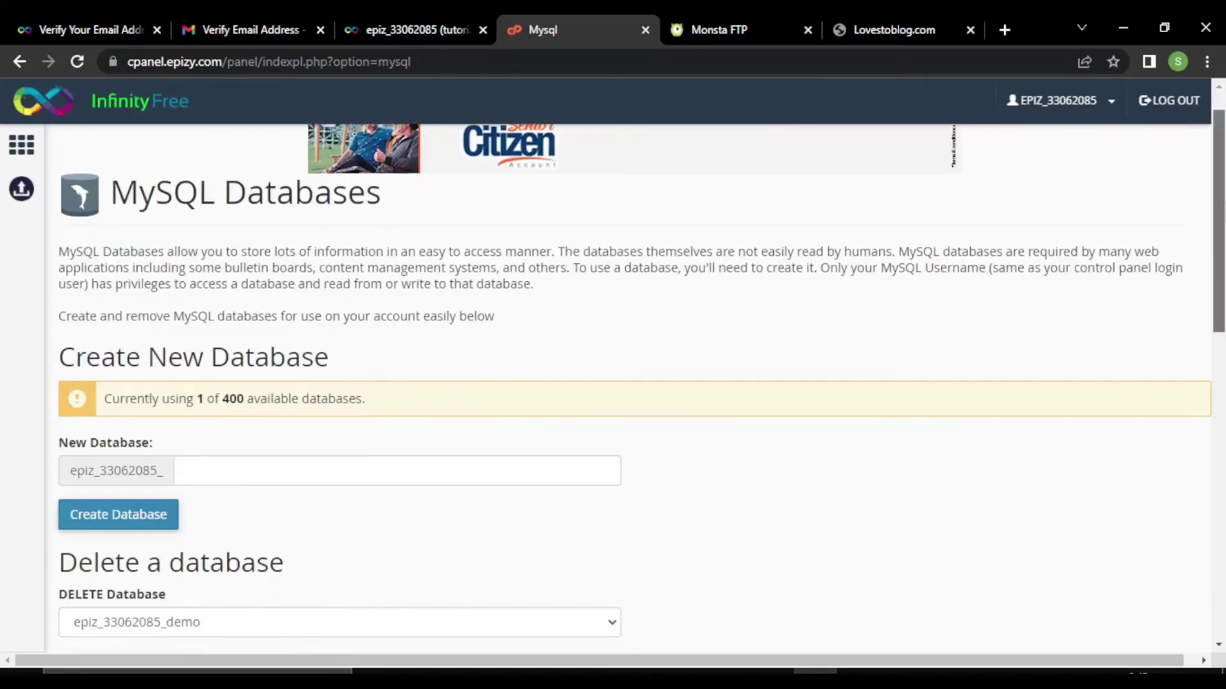
{"action": "scroll", "coordinate": [673, 388], "scroll_direction": "down", "scroll_amount": 5}
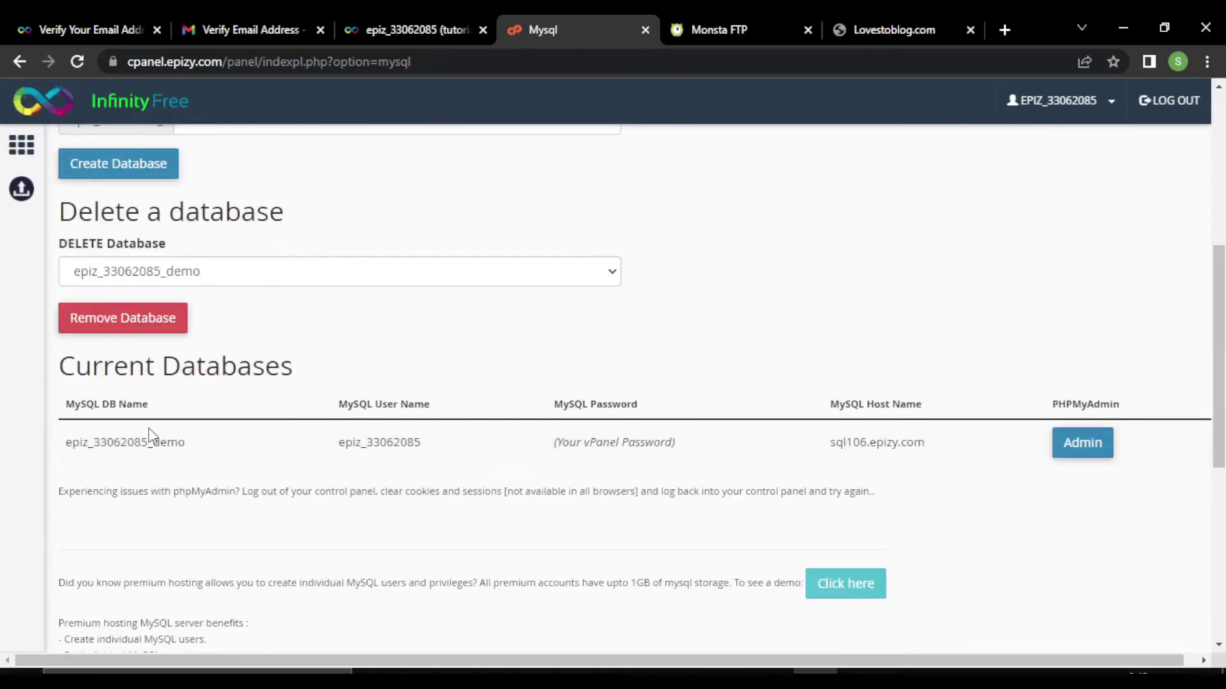
{"action": "left_click_drag", "start_coordinate": [179, 443], "coordinate": [64, 451]}
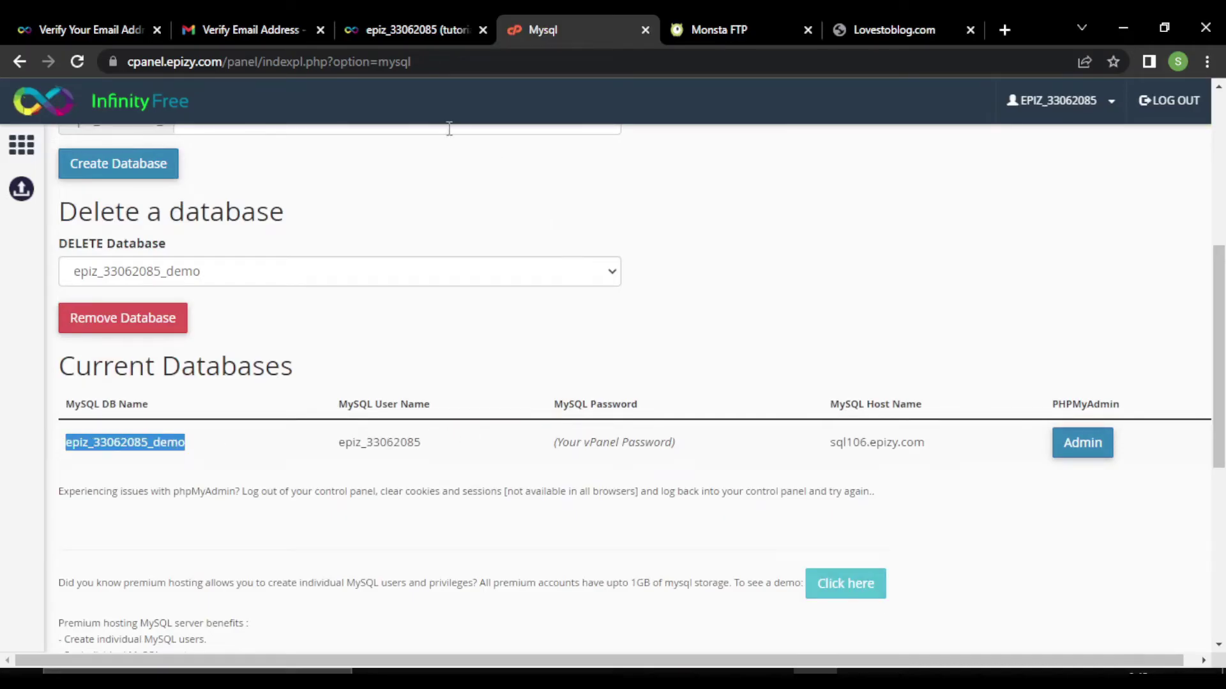
- Check the account's MySQL username, password and hostname, then open the demo database in phpMyAdmin
{"action": "left_click", "coordinate": [415, 30]}
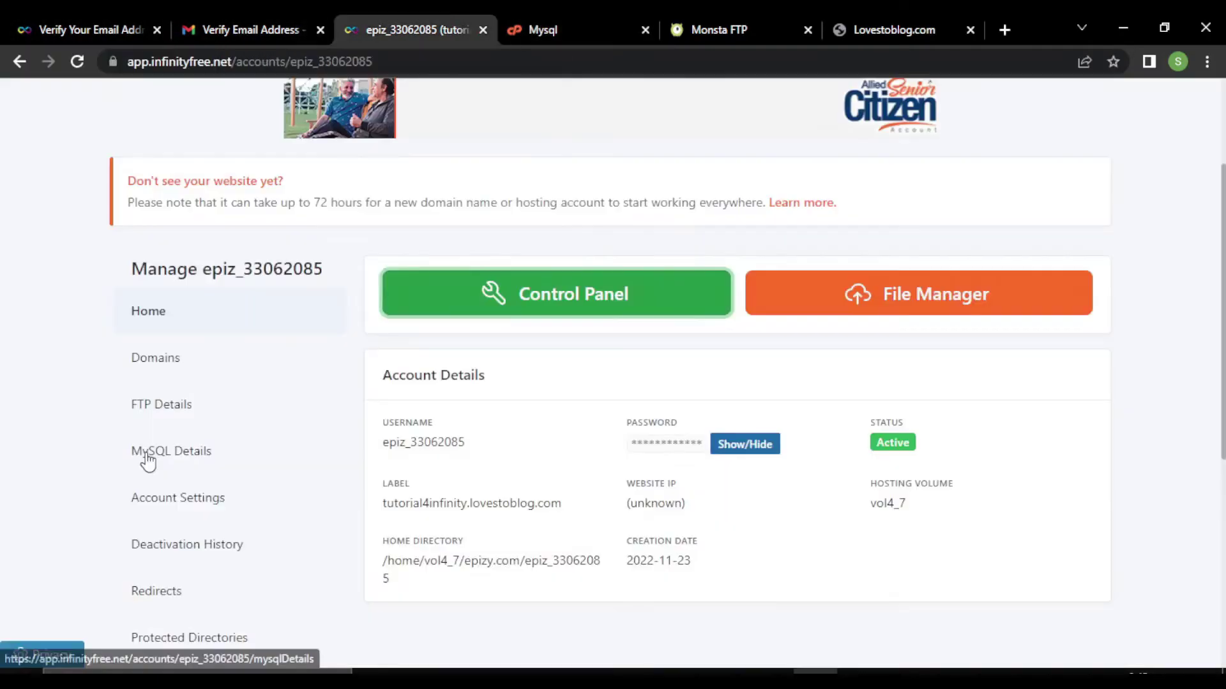
{"action": "left_click", "coordinate": [148, 455]}
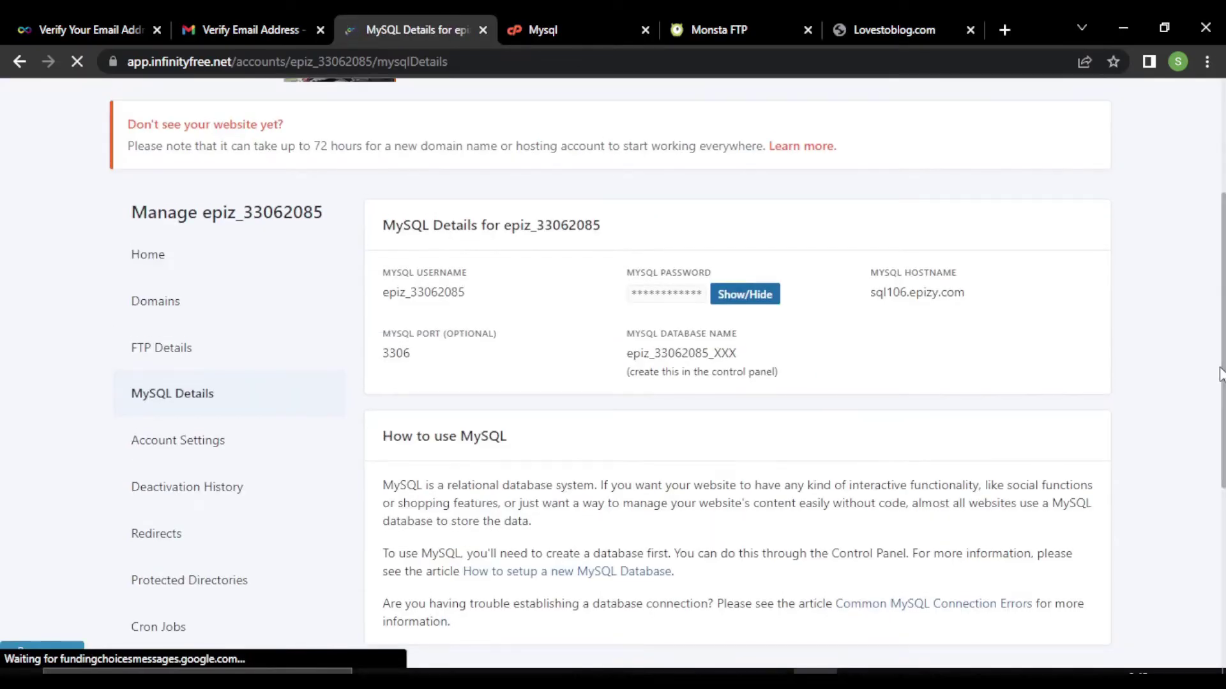
{"action": "left_click_drag", "start_coordinate": [1146, 313], "coordinate": [651, 169]}
{"action": "left_click", "coordinate": [607, 31]}
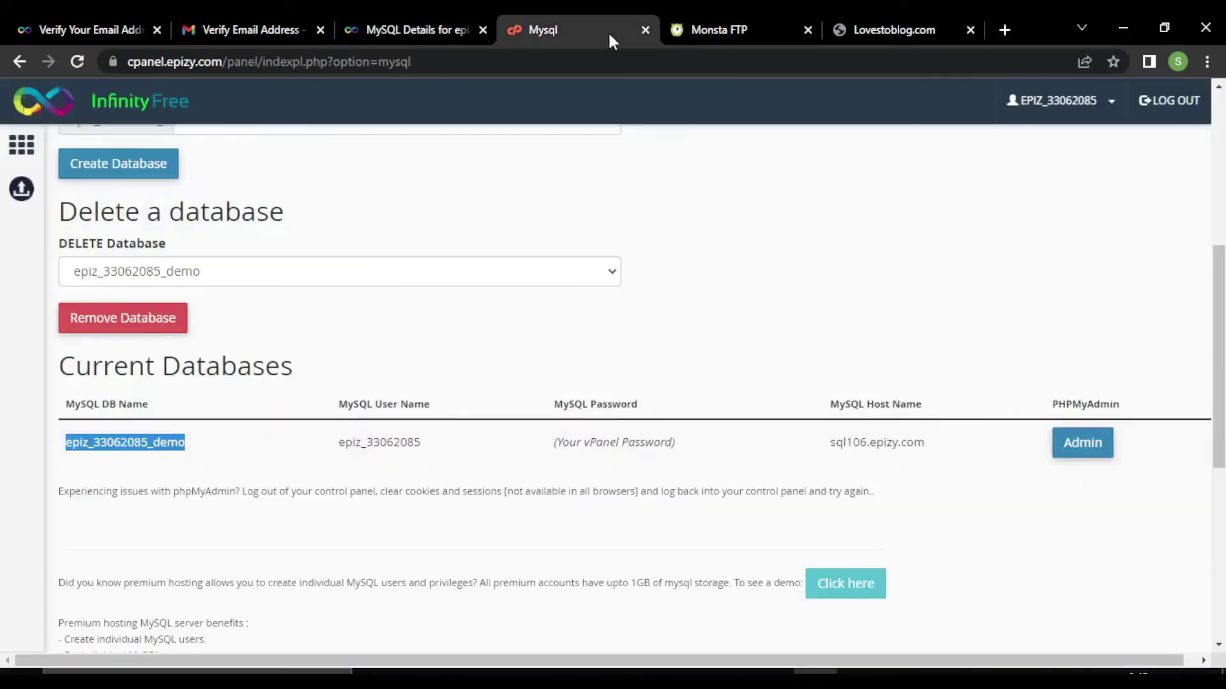
{"action": "left_click", "coordinate": [1087, 447]}
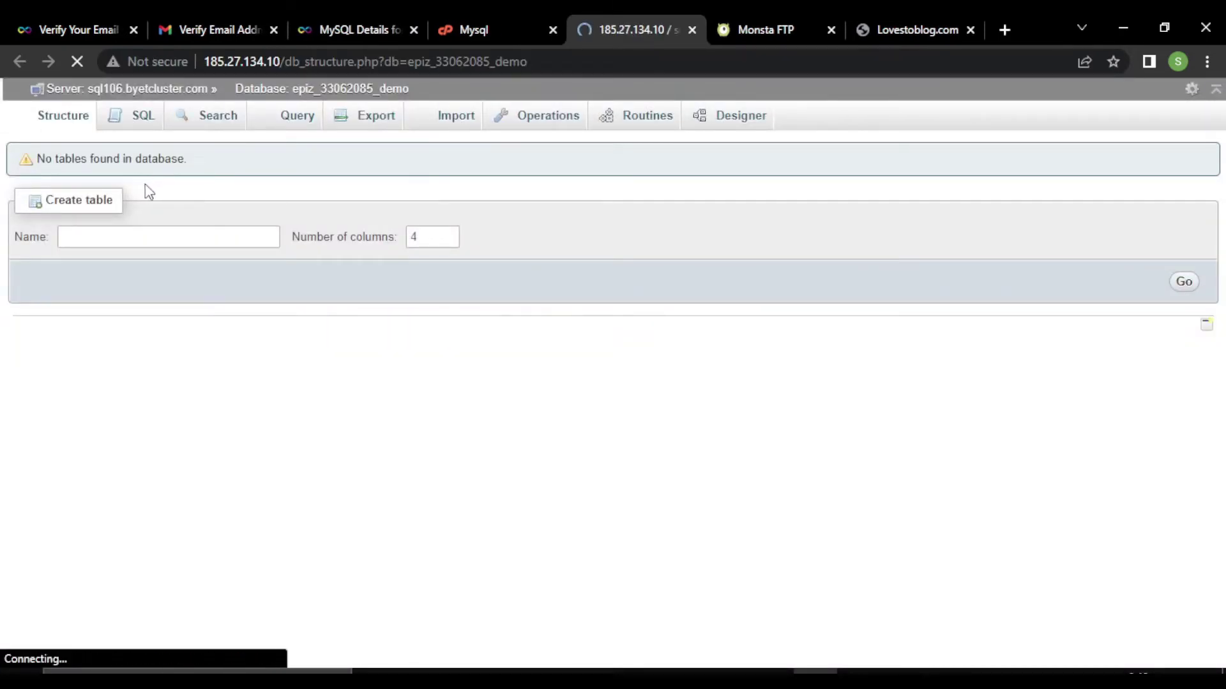
- Import demo (1).sql from Downloads into epiz_33062085_demo and open the resulting employees table
{"action": "left_click", "coordinate": [456, 118]}
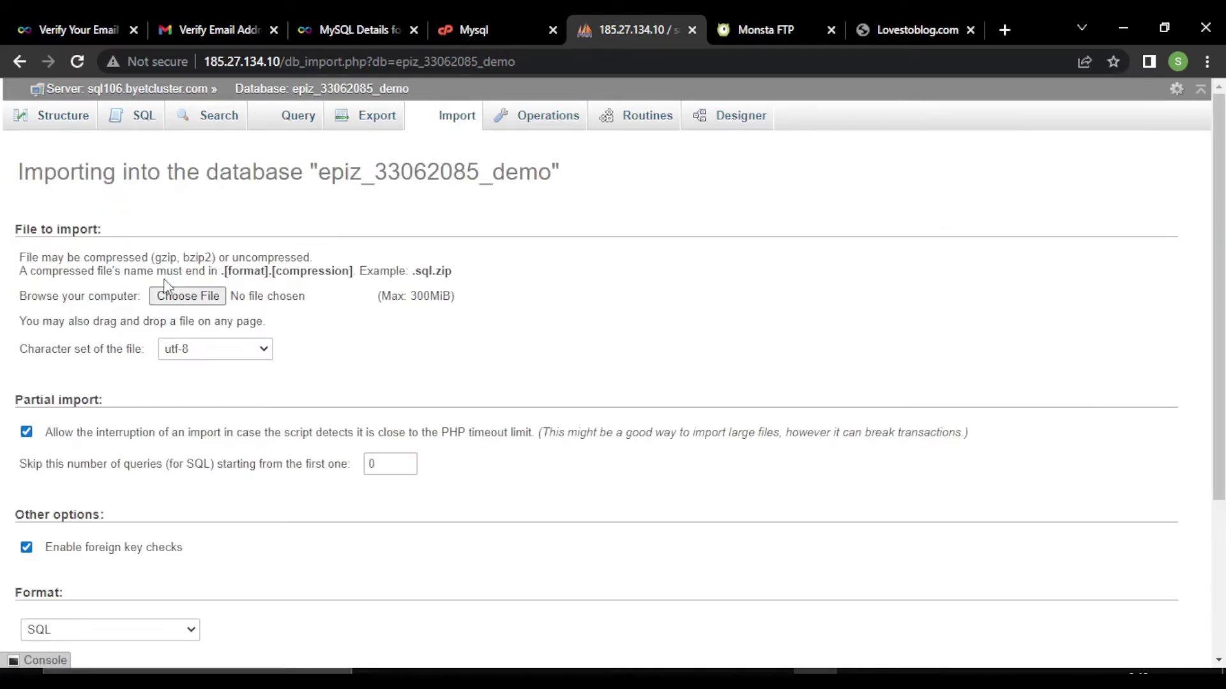
{"action": "left_click", "coordinate": [200, 298]}
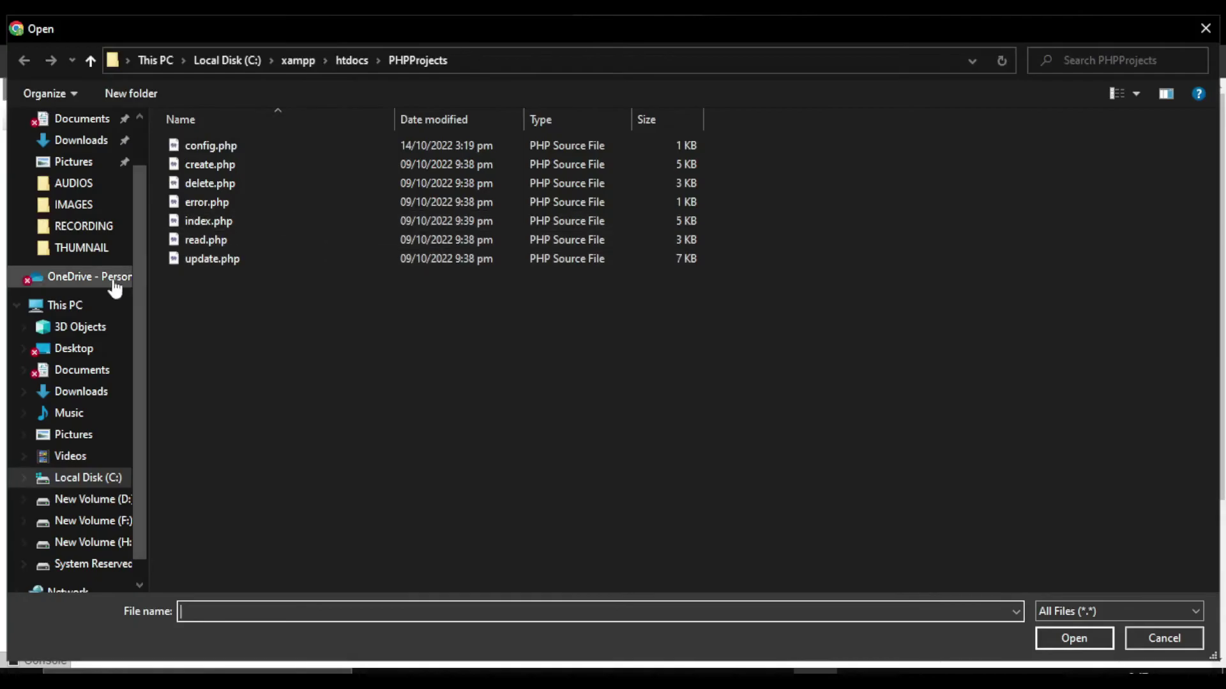
{"action": "left_click", "coordinate": [97, 148]}
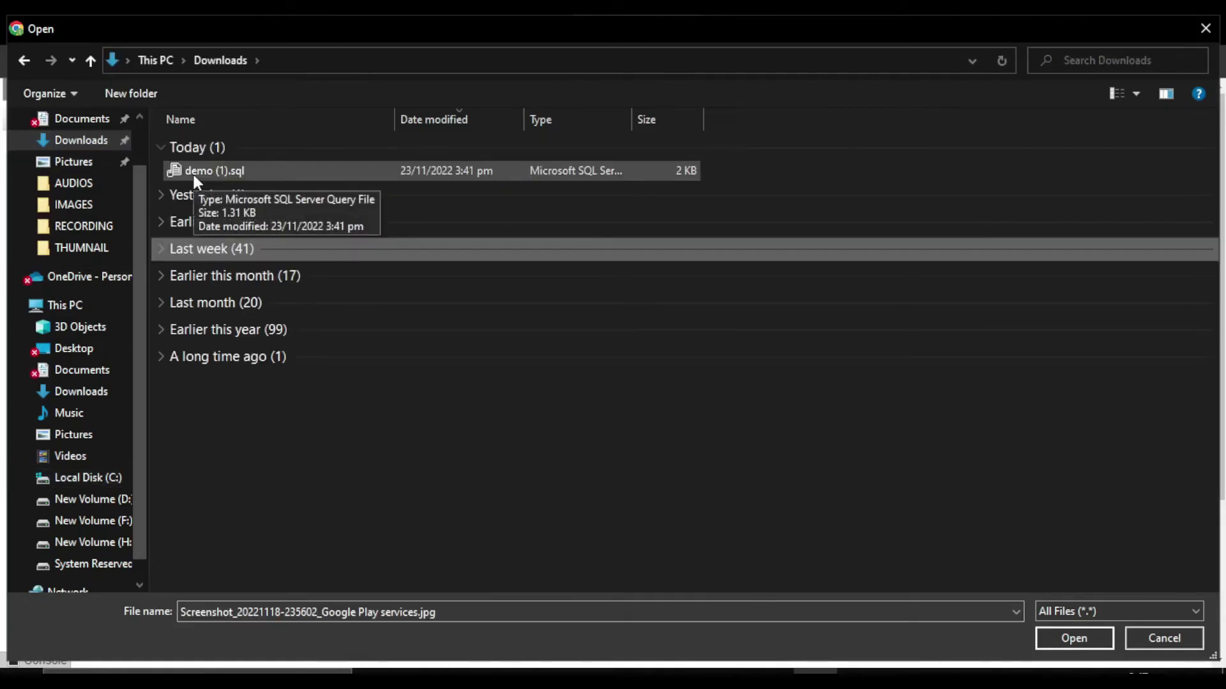
{"action": "left_click", "coordinate": [194, 174]}
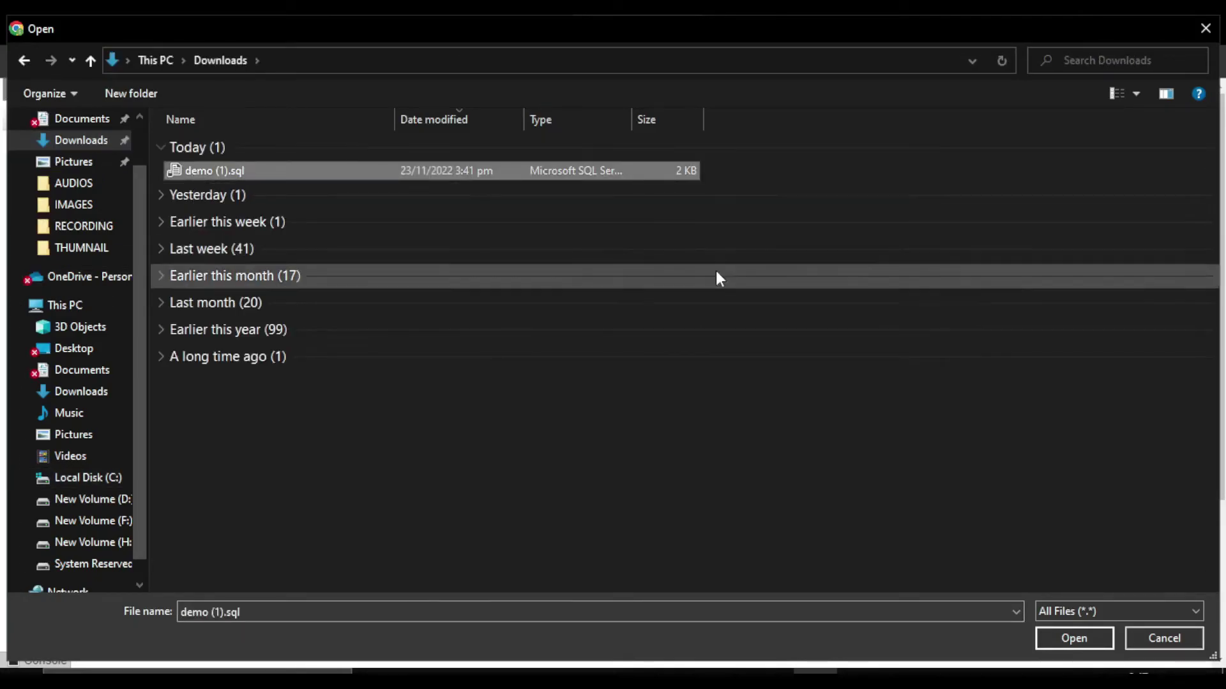
{"action": "left_click", "coordinate": [1082, 636]}
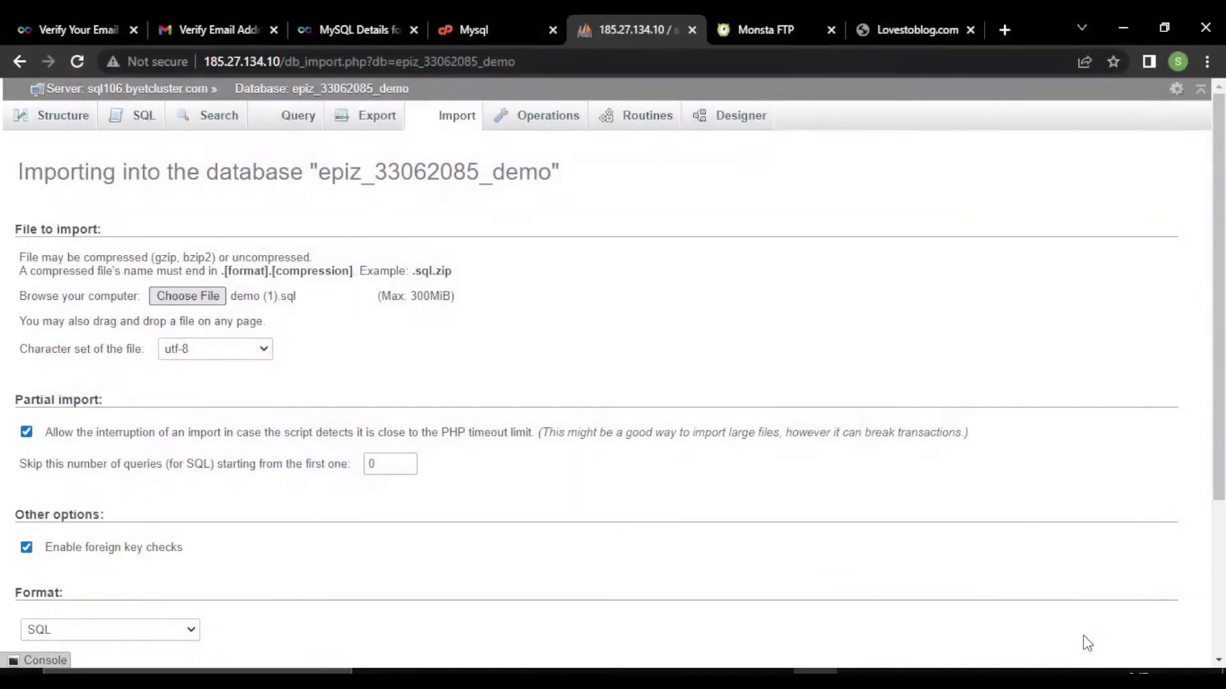
{"action": "scroll", "coordinate": [485, 537], "scroll_direction": "down", "scroll_amount": 4}
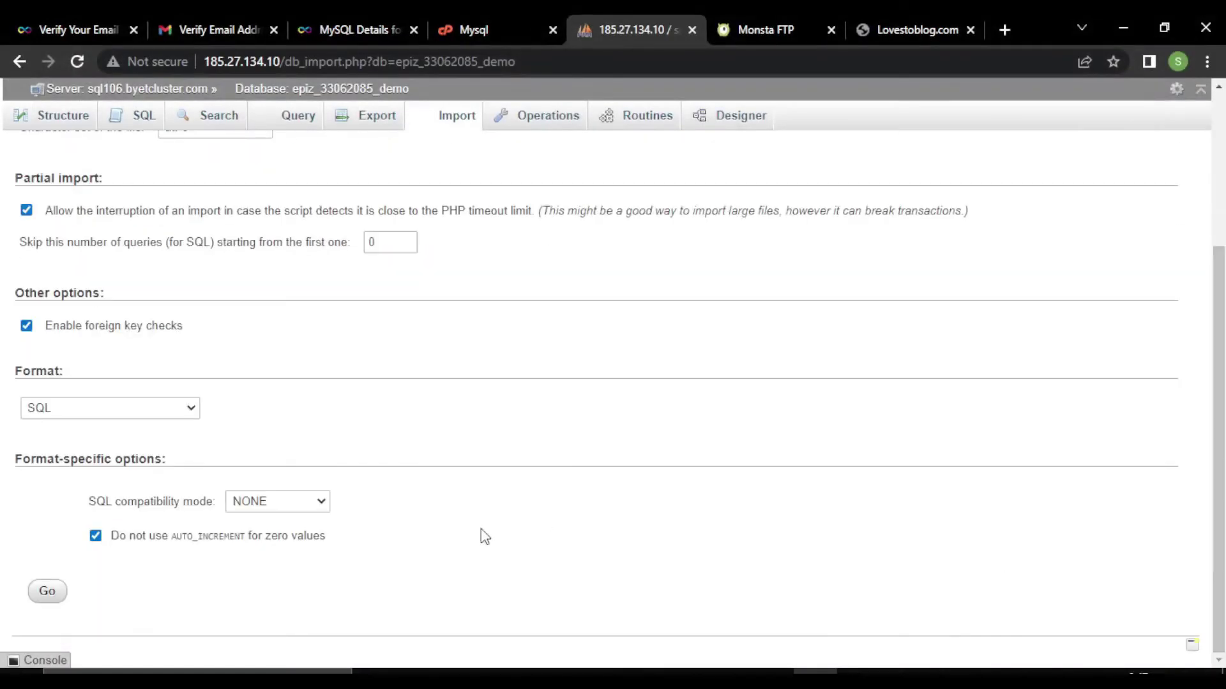
{"action": "left_click", "coordinate": [44, 591]}
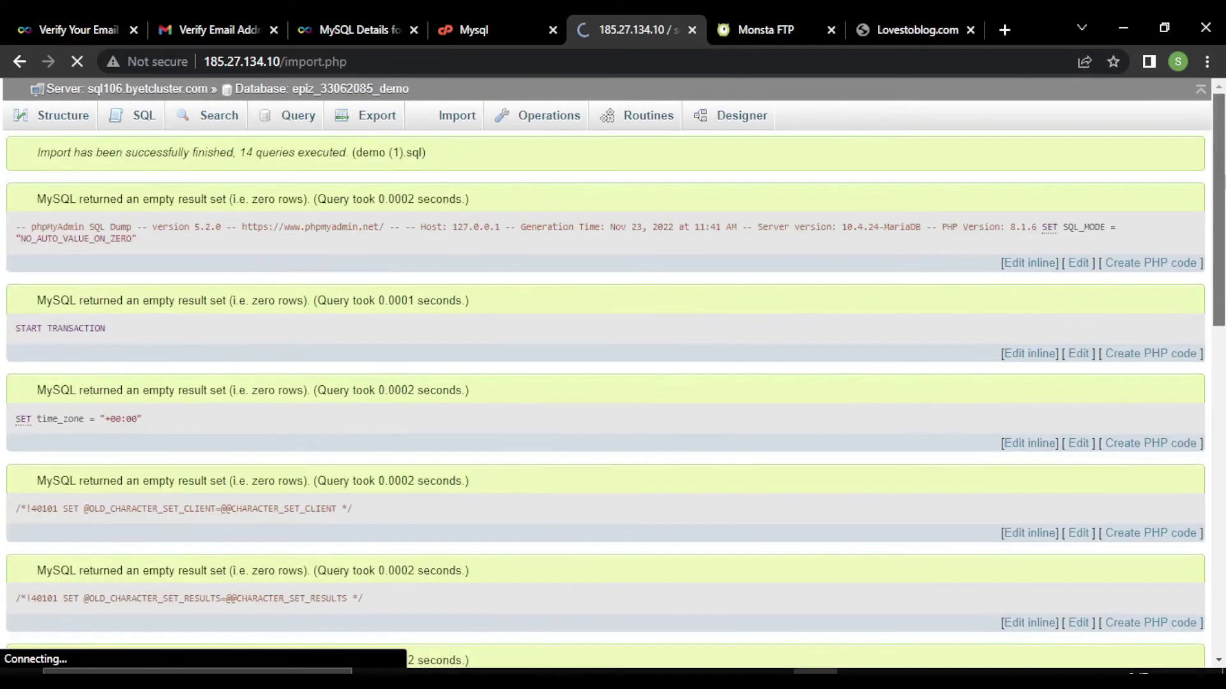
{"action": "left_click", "coordinate": [66, 121]}
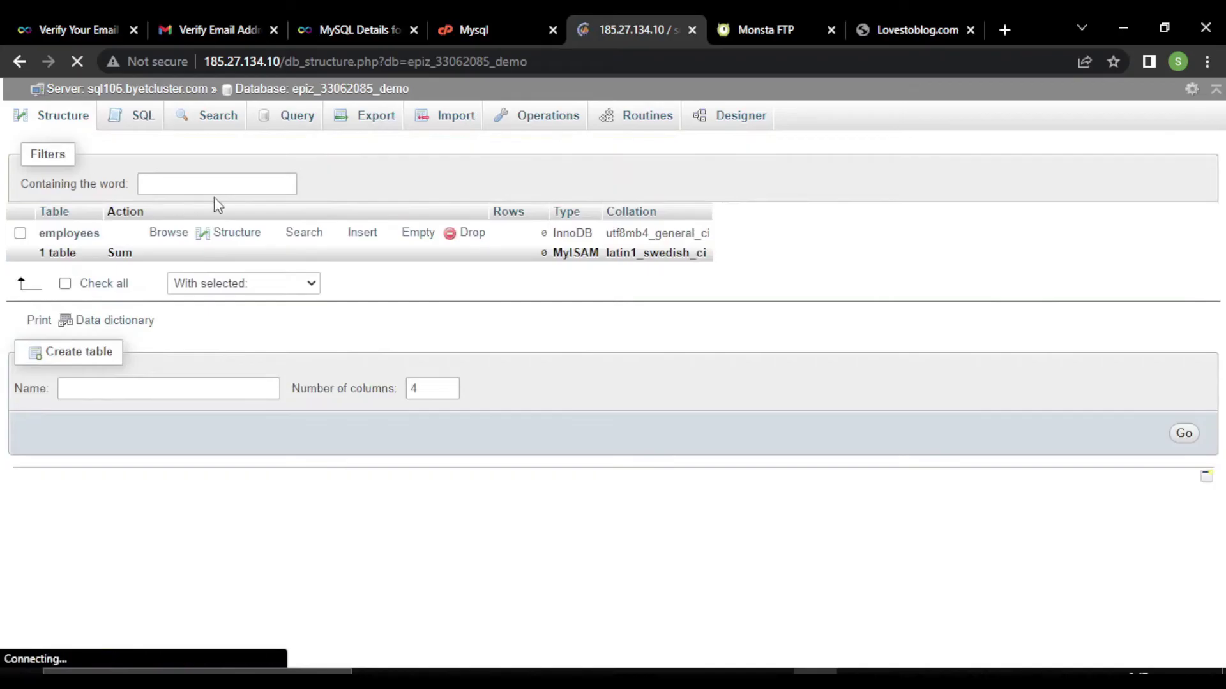
{"action": "left_click", "coordinate": [69, 234]}
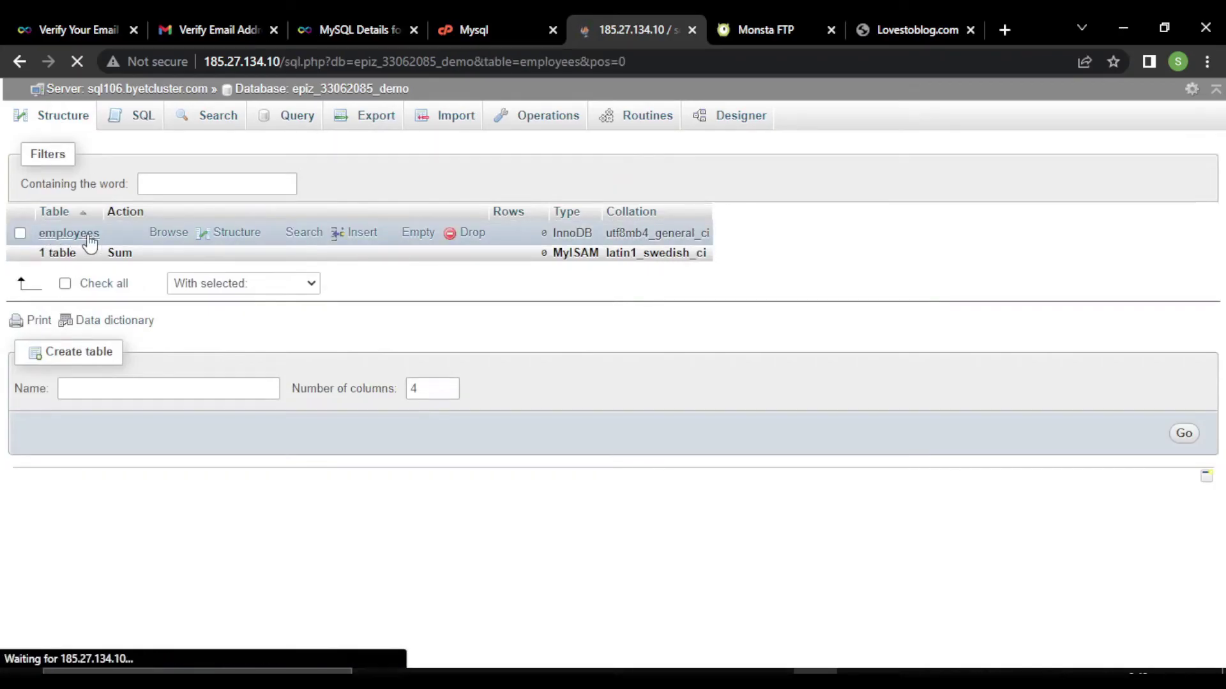
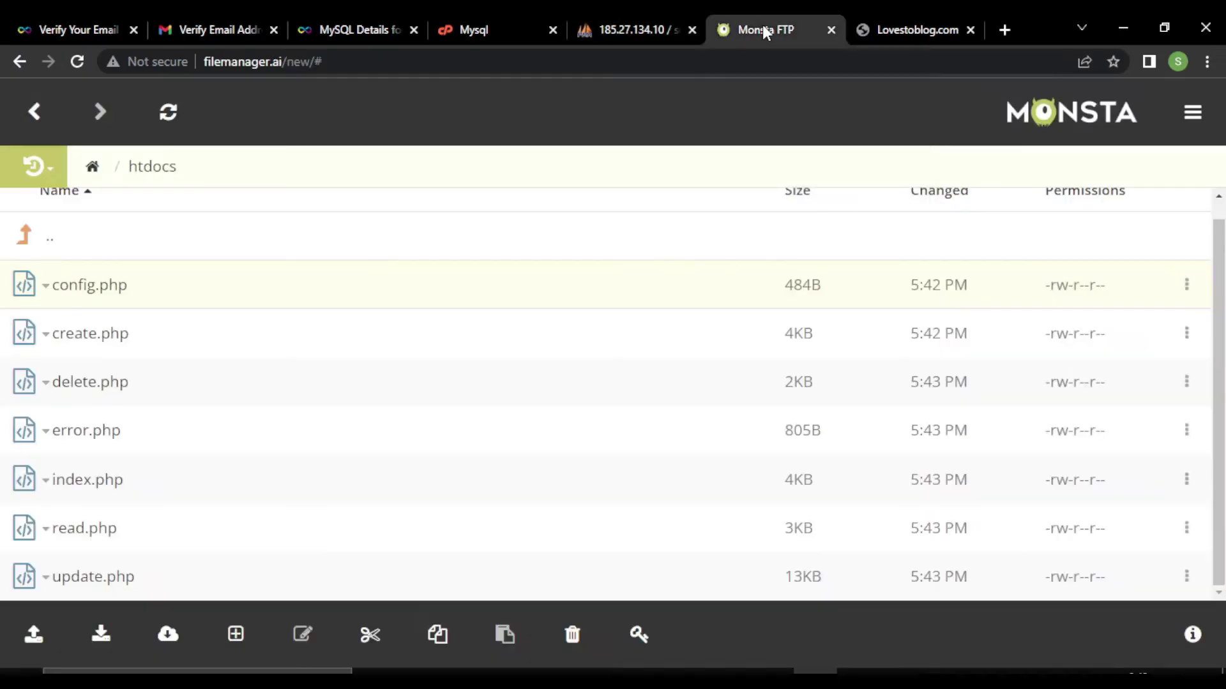
- Open config.php for editing and replace localhost with the MySQL host sql106.epizy.com
{"action": "left_click", "coordinate": [46, 288]}
{"action": "left_click", "coordinate": [118, 319]}
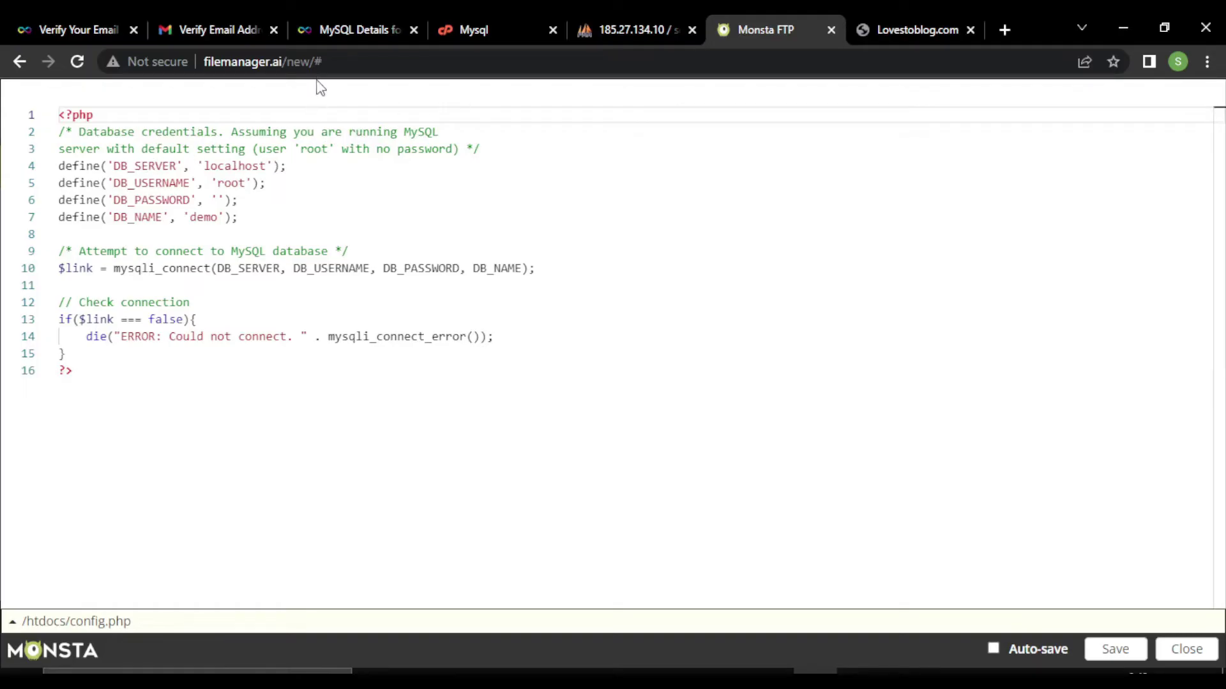
{"action": "left_click", "coordinate": [342, 21]}
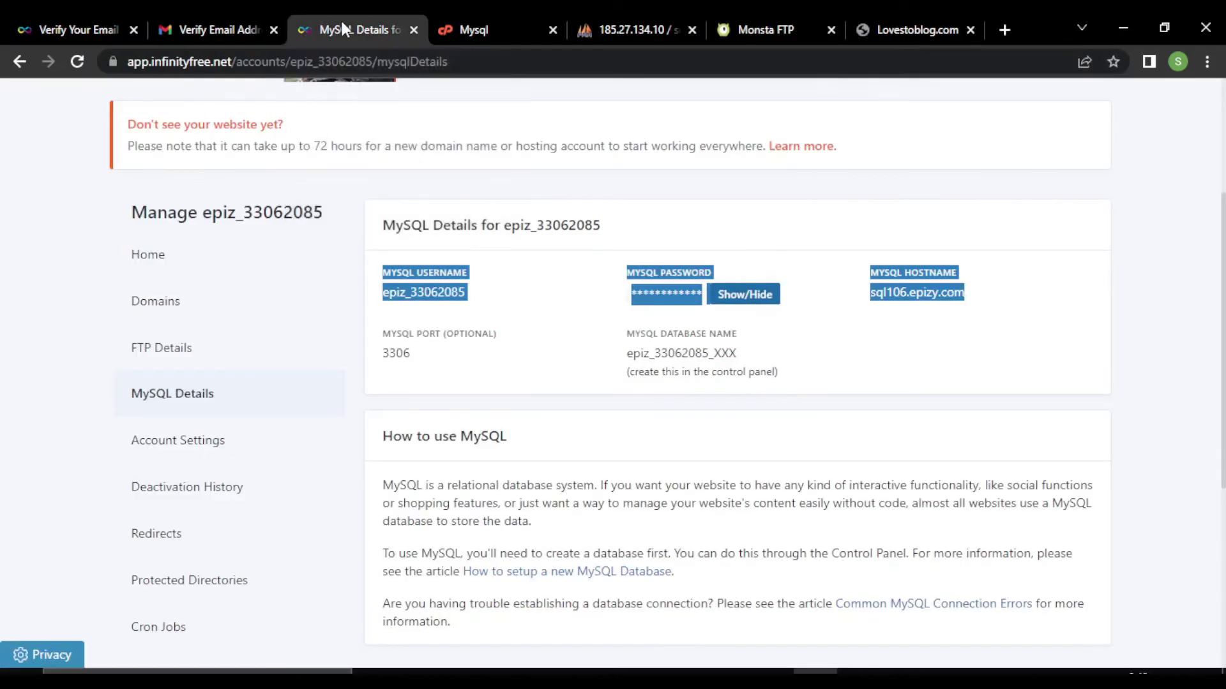
{"action": "left_click", "coordinate": [943, 287]}
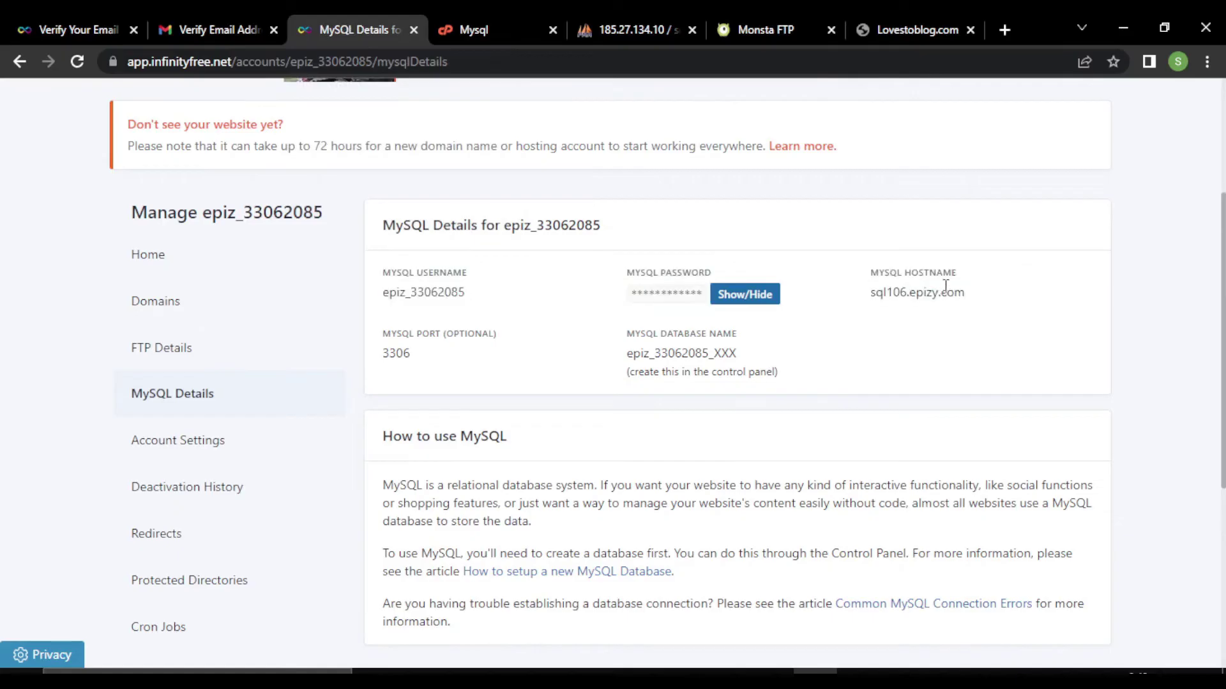
{"action": "triple_click", "coordinate": [975, 299]}
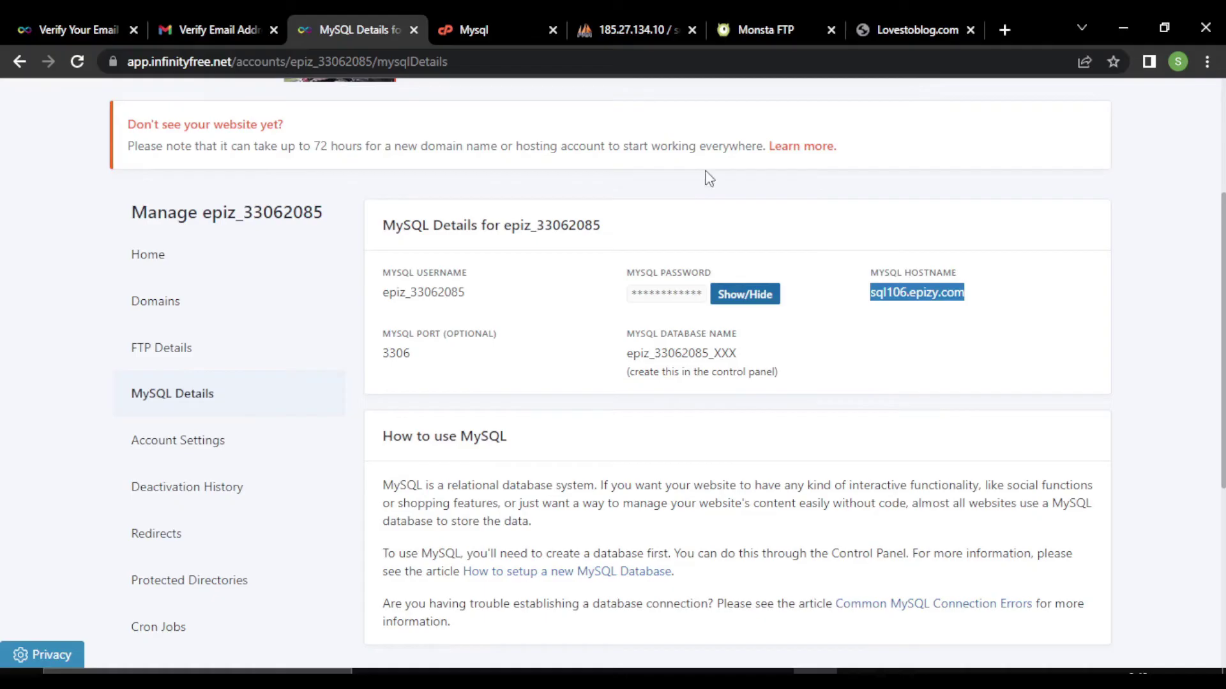
{"action": "left_click", "coordinate": [495, 28]}
{"action": "left_click_drag", "start_coordinate": [926, 442], "coordinate": [830, 427]}
{"action": "key", "text": "ctrl+c"}
{"action": "left_click", "coordinate": [753, 14]}
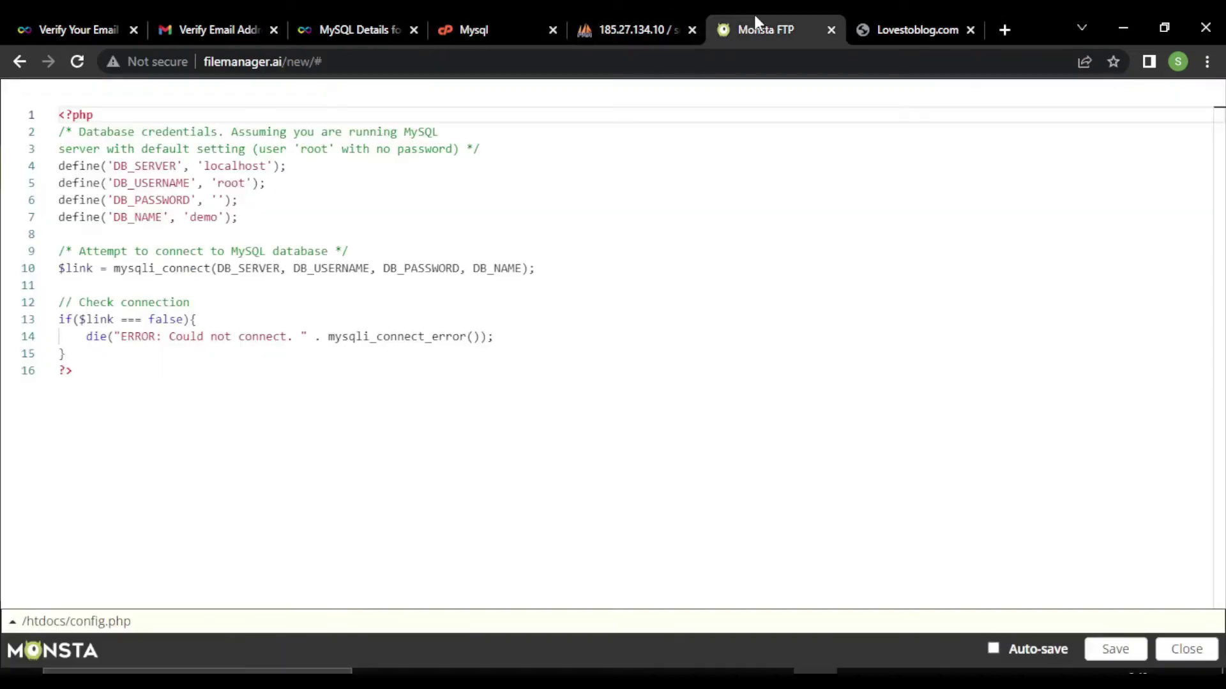
{"action": "double_click", "coordinate": [244, 166]}
{"action": "key", "text": "ctrl+v"}
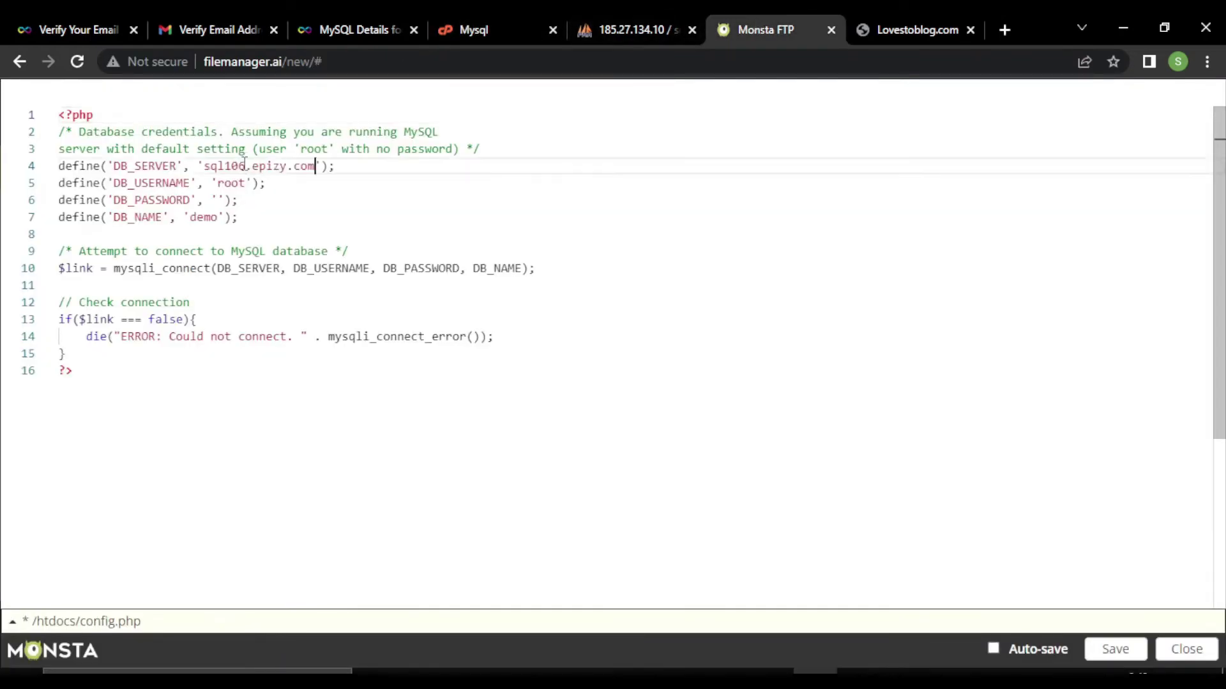
- Replace root on the DB_USERNAME line with the hosting database username
{"action": "left_click", "coordinate": [464, 29]}
{"action": "left_click", "coordinate": [428, 440]}
{"action": "left_click_drag", "start_coordinate": [428, 441], "coordinate": [337, 442]}
{"action": "key", "text": "ctrl+c"}
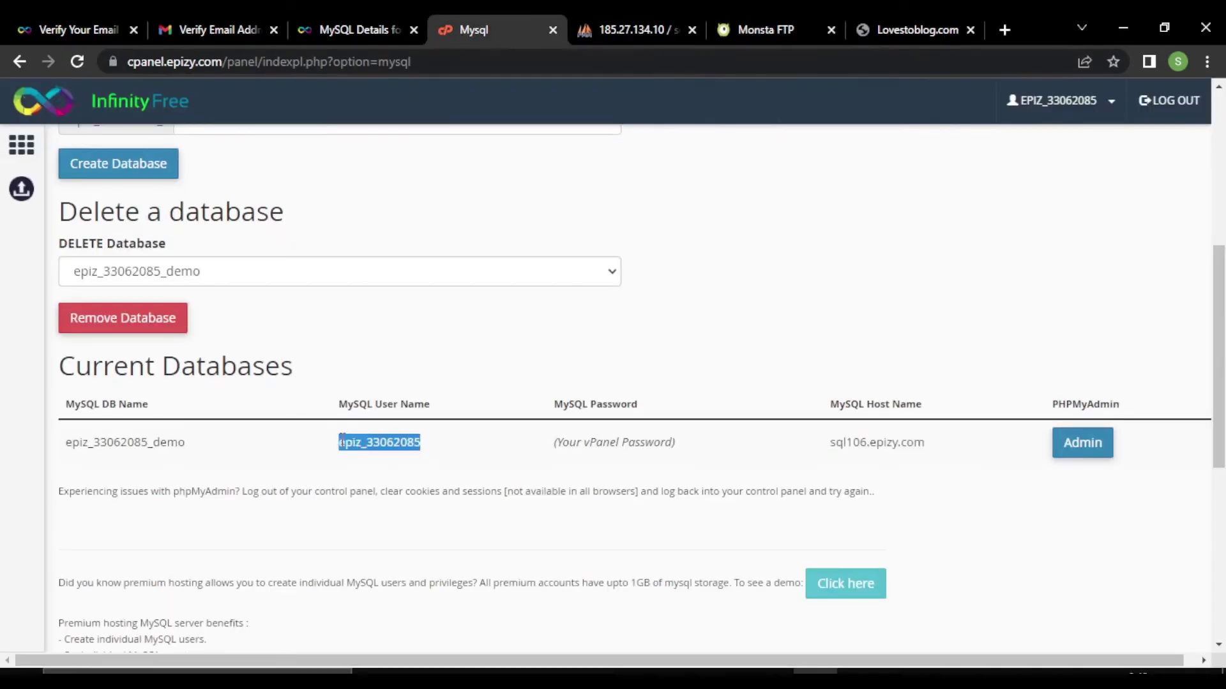
{"action": "left_click", "coordinate": [763, 29]}
{"action": "double_click", "coordinate": [228, 183]}
{"action": "key", "text": "ctrl+v"}
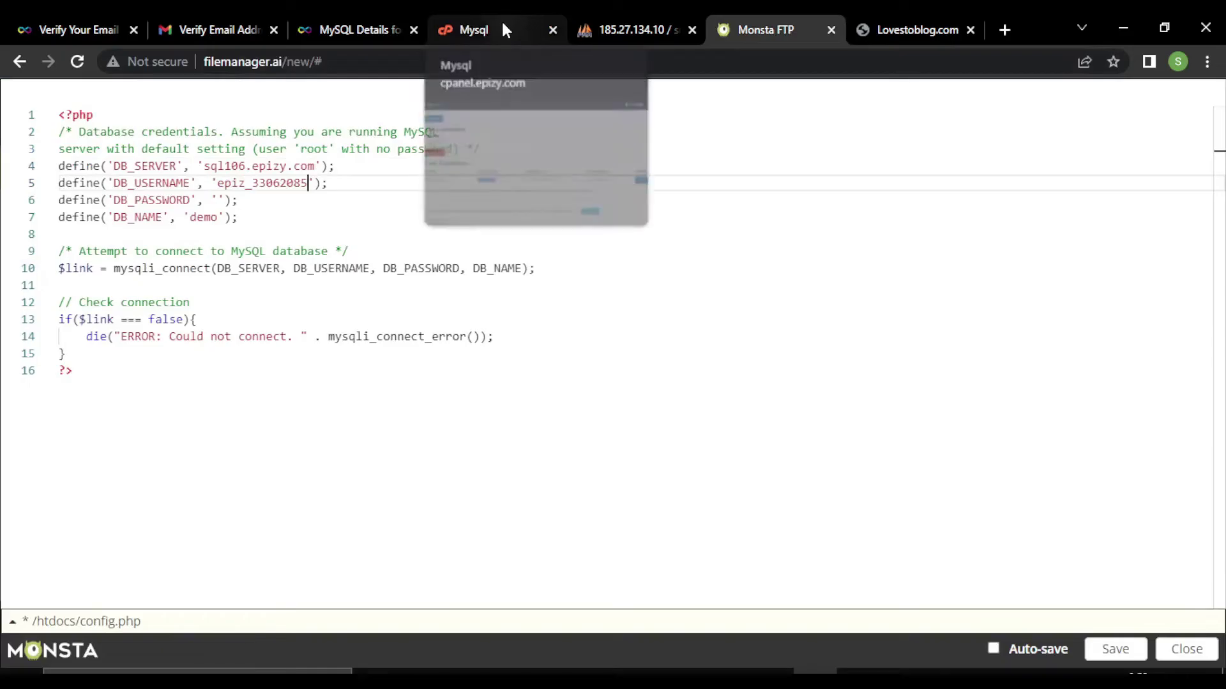
- Paste the revealed MySQL account password into DB_PASSWORD
{"action": "left_click", "coordinate": [501, 19]}
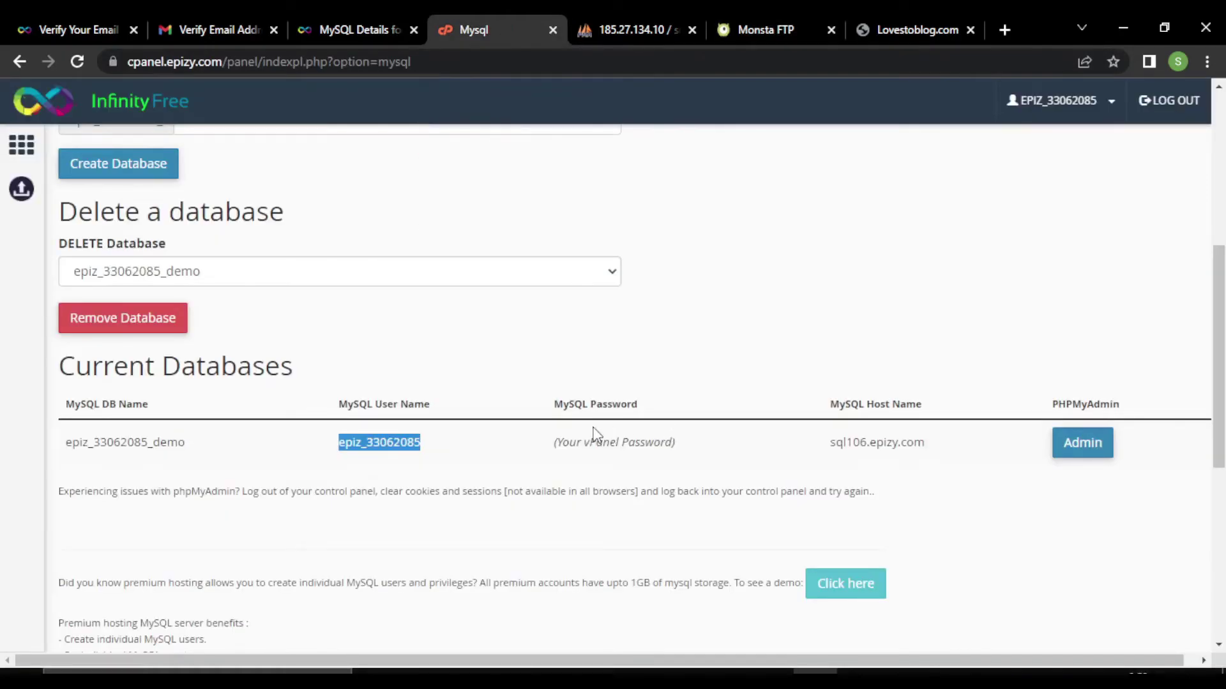
{"action": "left_click", "coordinate": [336, 29]}
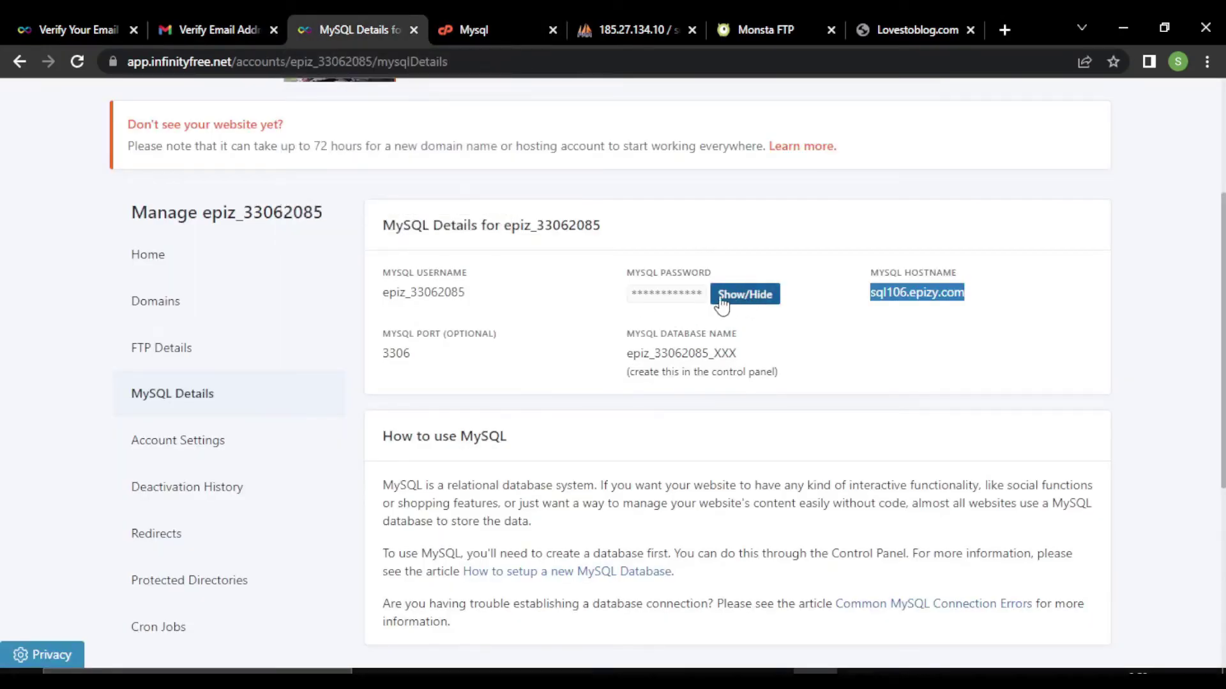
{"action": "left_click", "coordinate": [742, 295]}
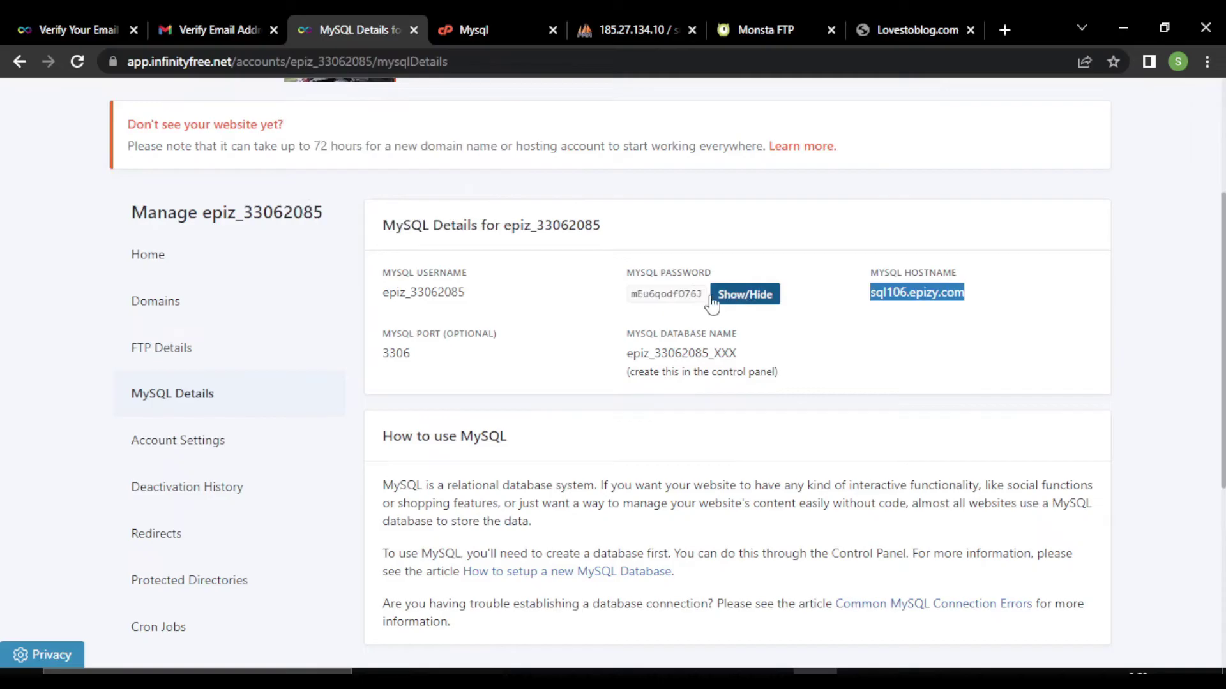
{"action": "double_click", "coordinate": [682, 294]}
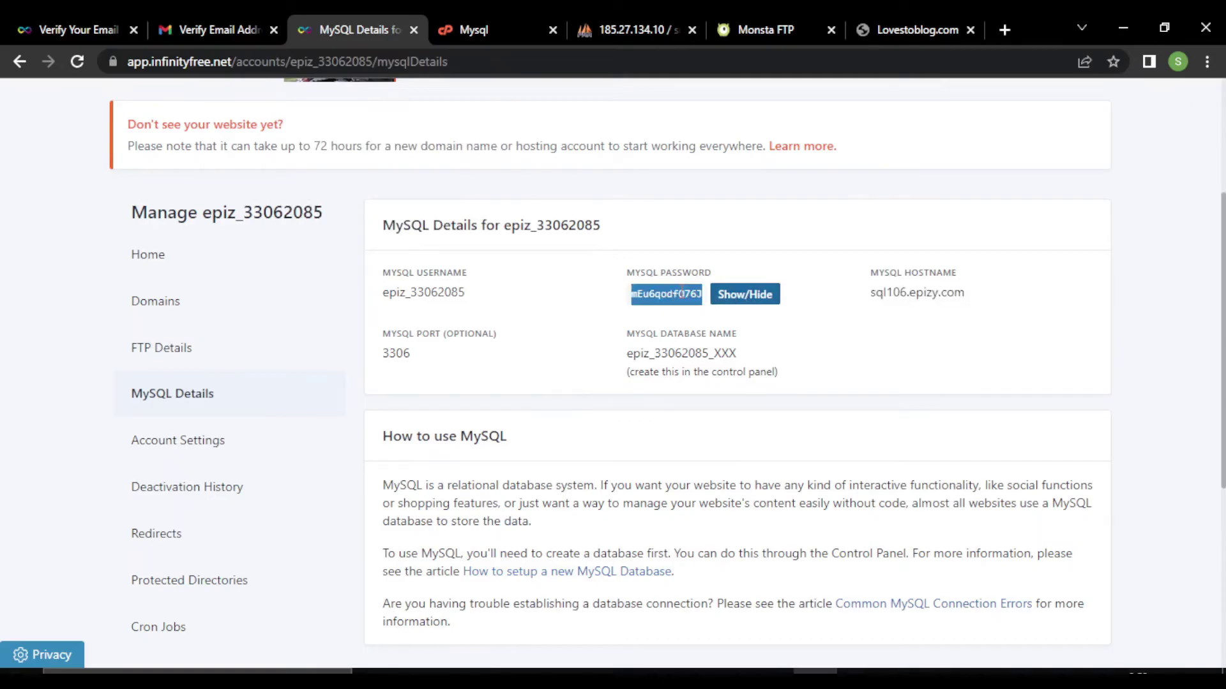
{"action": "left_click", "coordinate": [770, 33]}
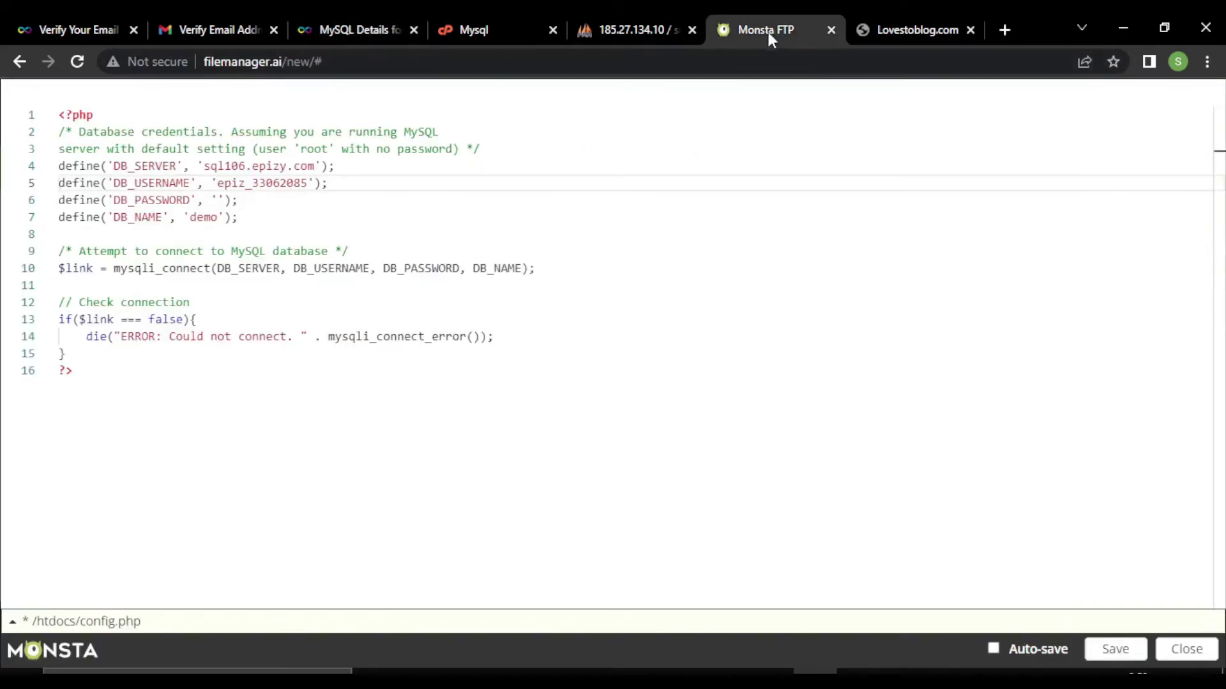
{"action": "left_click", "coordinate": [217, 200]}
{"action": "key", "text": "ctrl+v"}
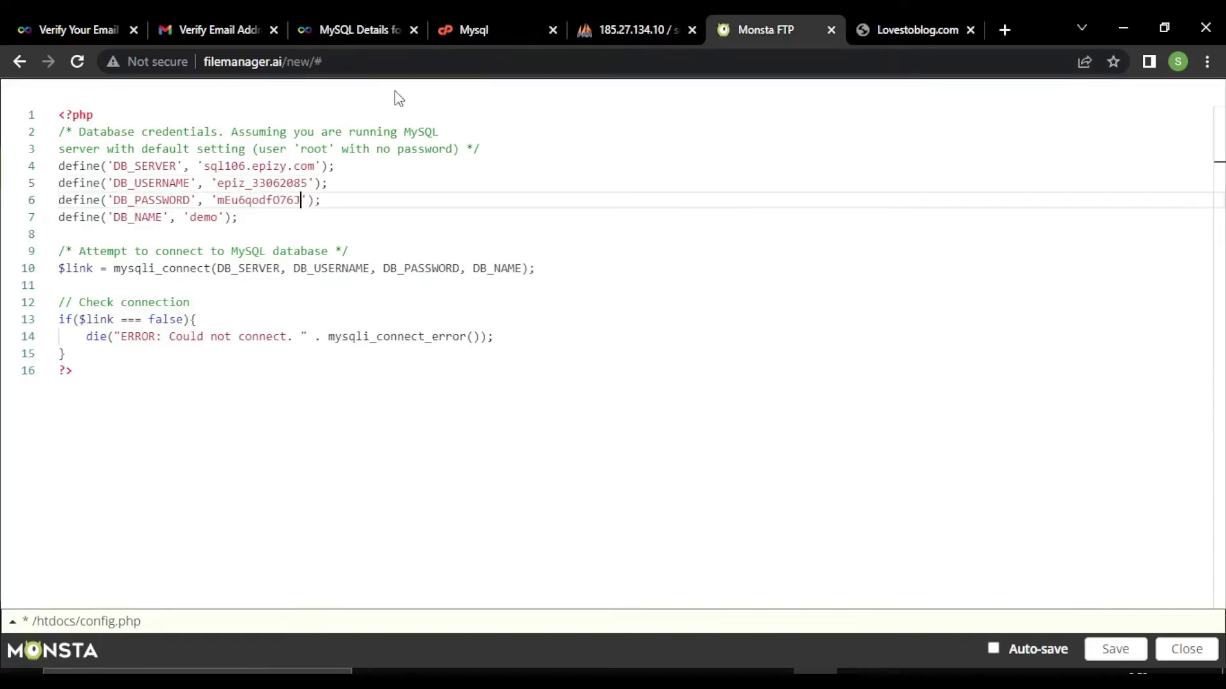
- Replace demo with the full hosting database name and save config.php
{"action": "left_click", "coordinate": [480, 30]}
{"action": "left_click_drag", "start_coordinate": [195, 444], "coordinate": [63, 446]}
{"action": "key", "text": "ctrl+c"}
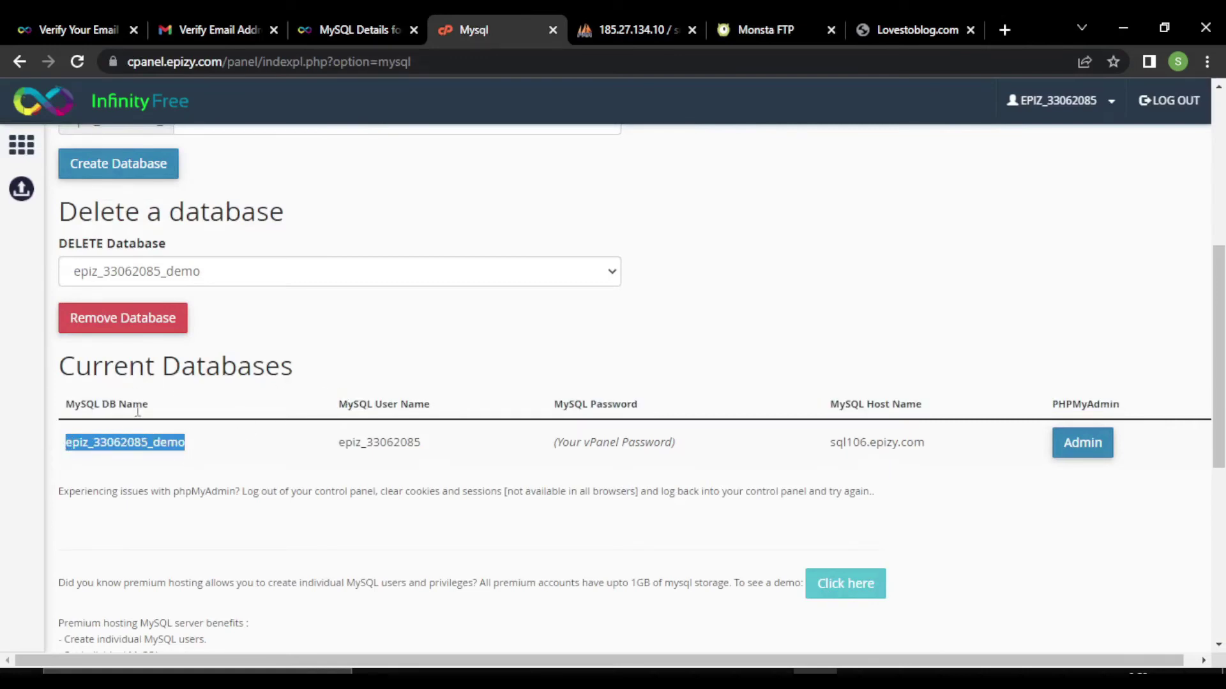
{"action": "left_click", "coordinate": [765, 26]}
{"action": "double_click", "coordinate": [203, 217]}
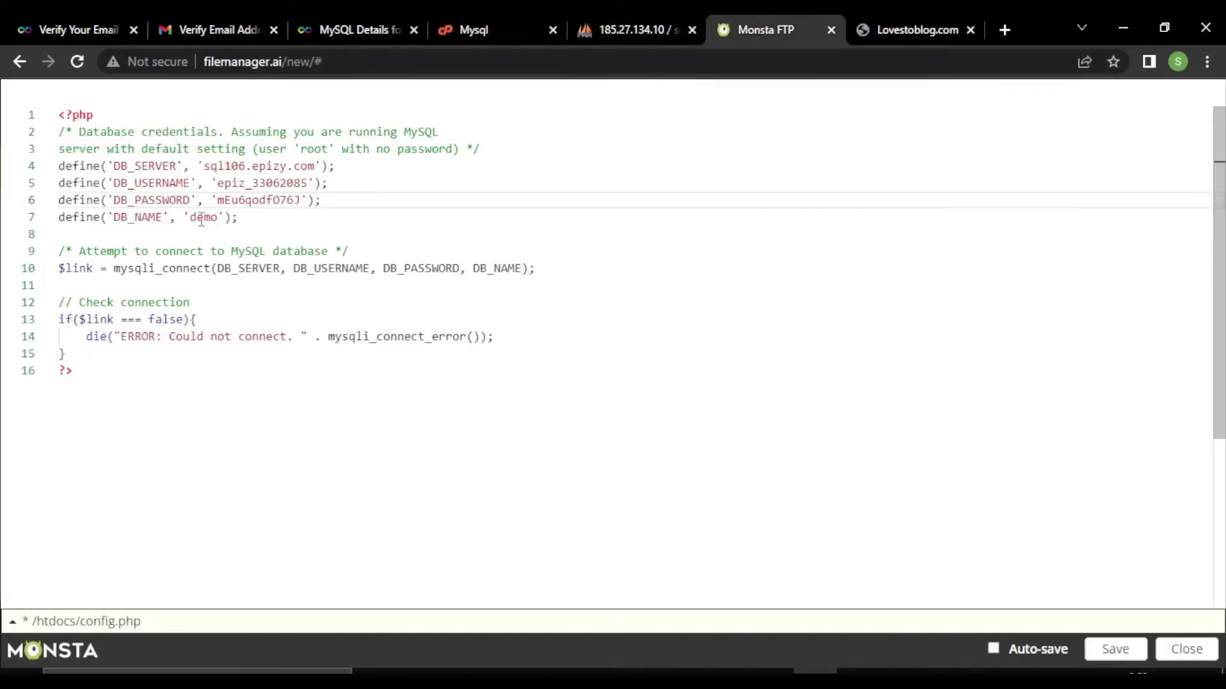
{"action": "key", "text": "ctrl+v"}
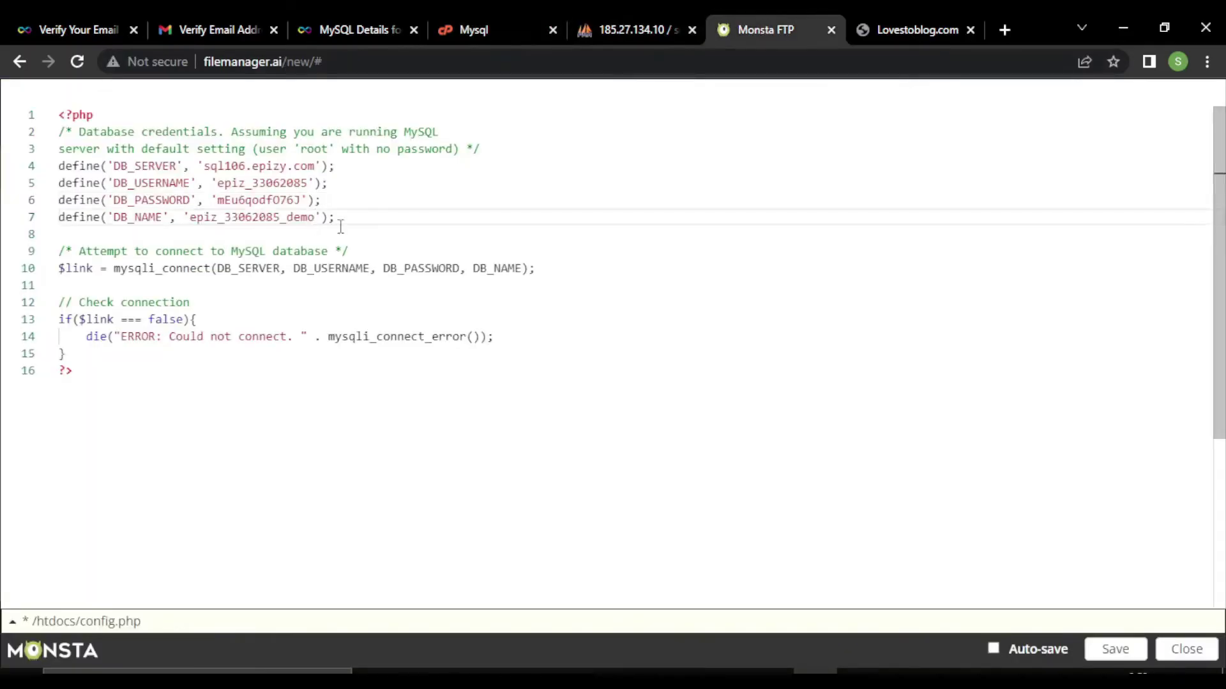
{"action": "key", "text": "Left"}
{"action": "key", "text": "Left"}
{"action": "key", "text": "Left"}
{"action": "key", "text": "Left"}
{"action": "left_click", "coordinate": [1117, 650]}
{"action": "left_click", "coordinate": [1187, 649]}
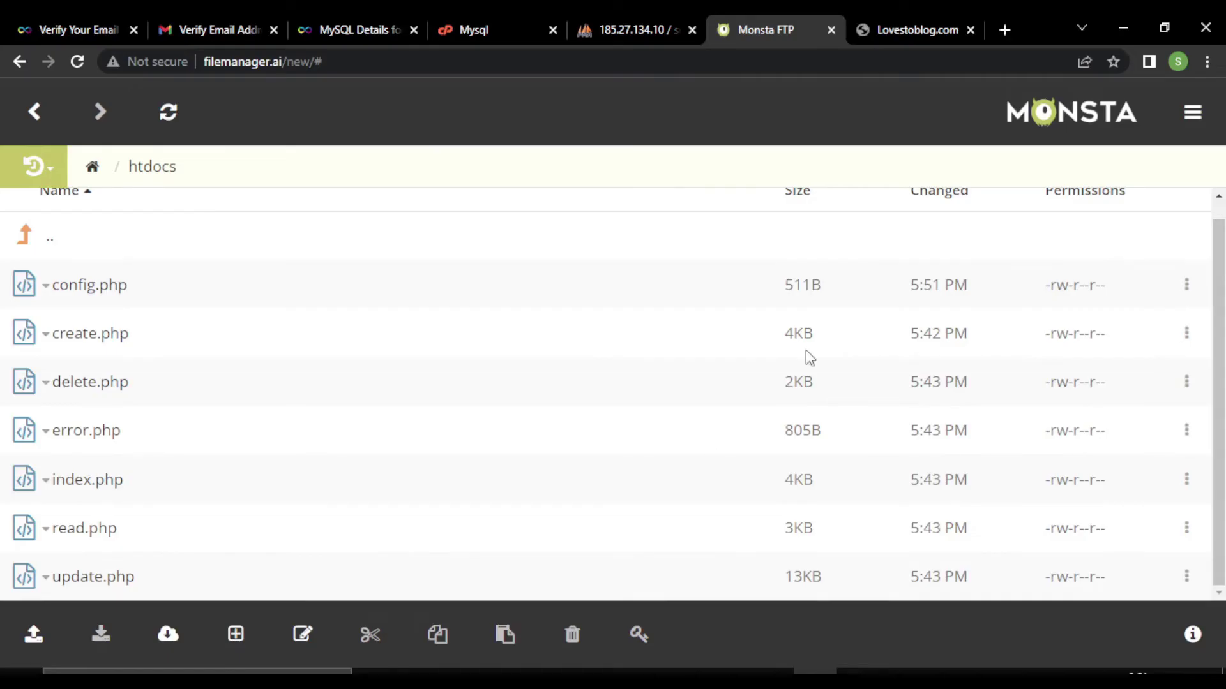
- Reload the subdomain site so it serves the uploaded Employee CRUD app
{"action": "left_click", "coordinate": [899, 22]}
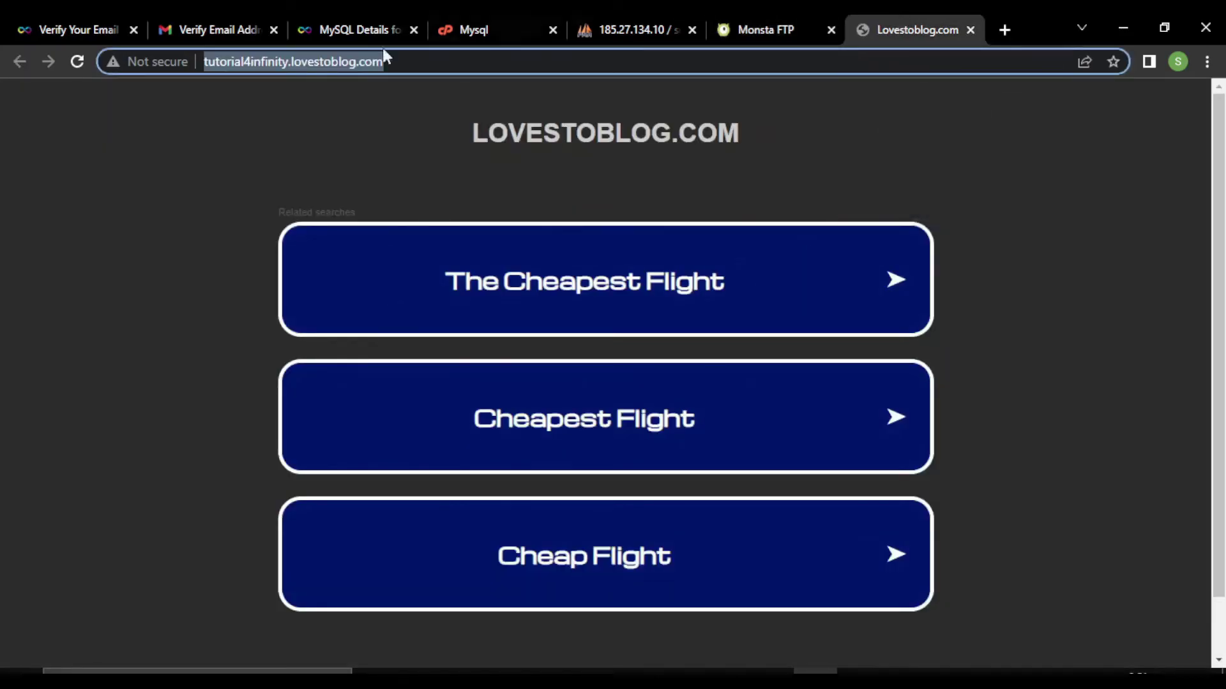
{"action": "left_click", "coordinate": [348, 105]}
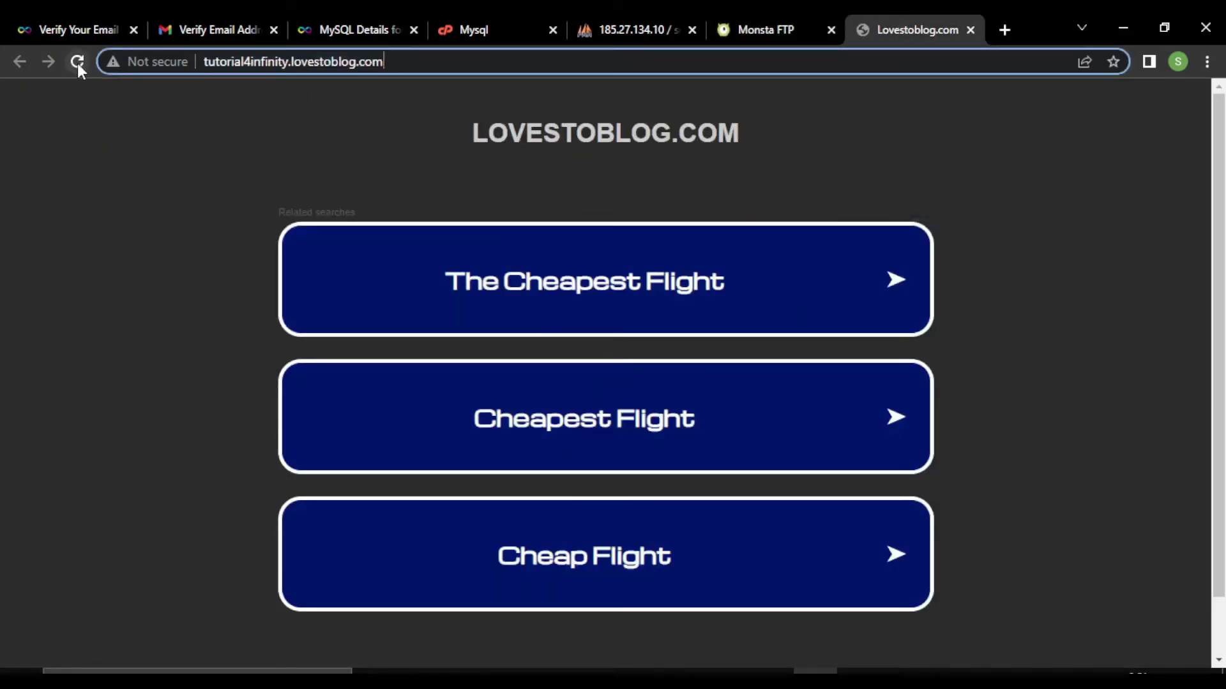
{"action": "left_click", "coordinate": [78, 64]}
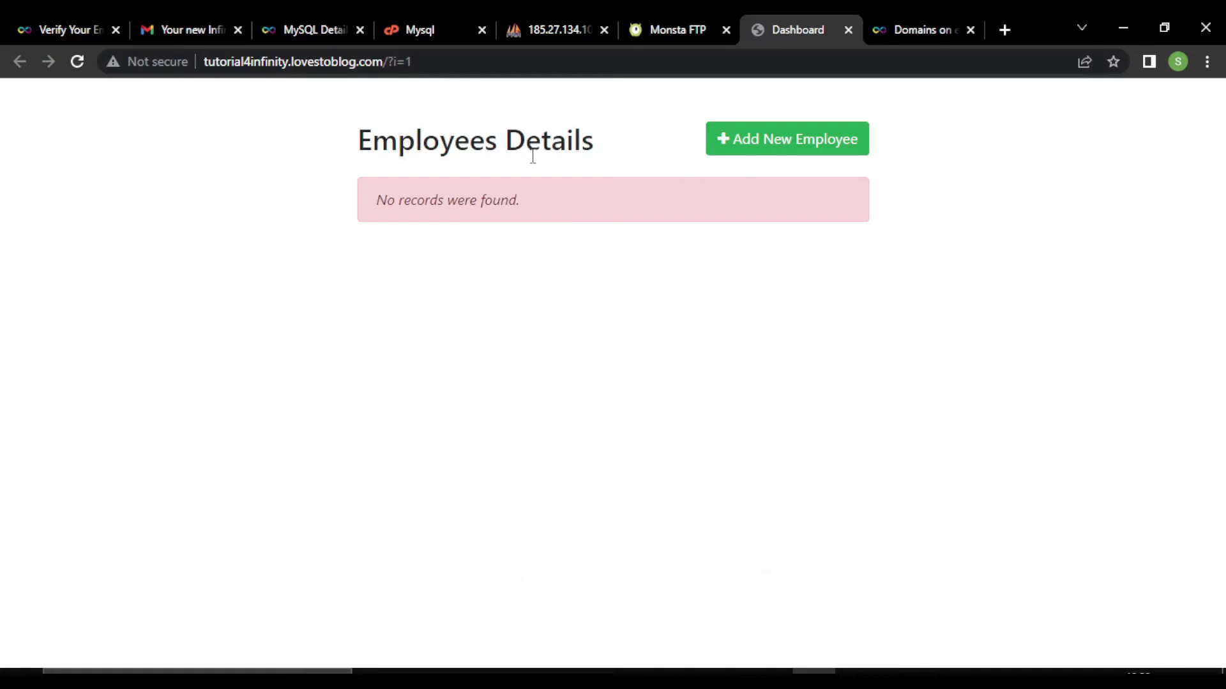
{"action": "left_click", "coordinate": [476, 61]}
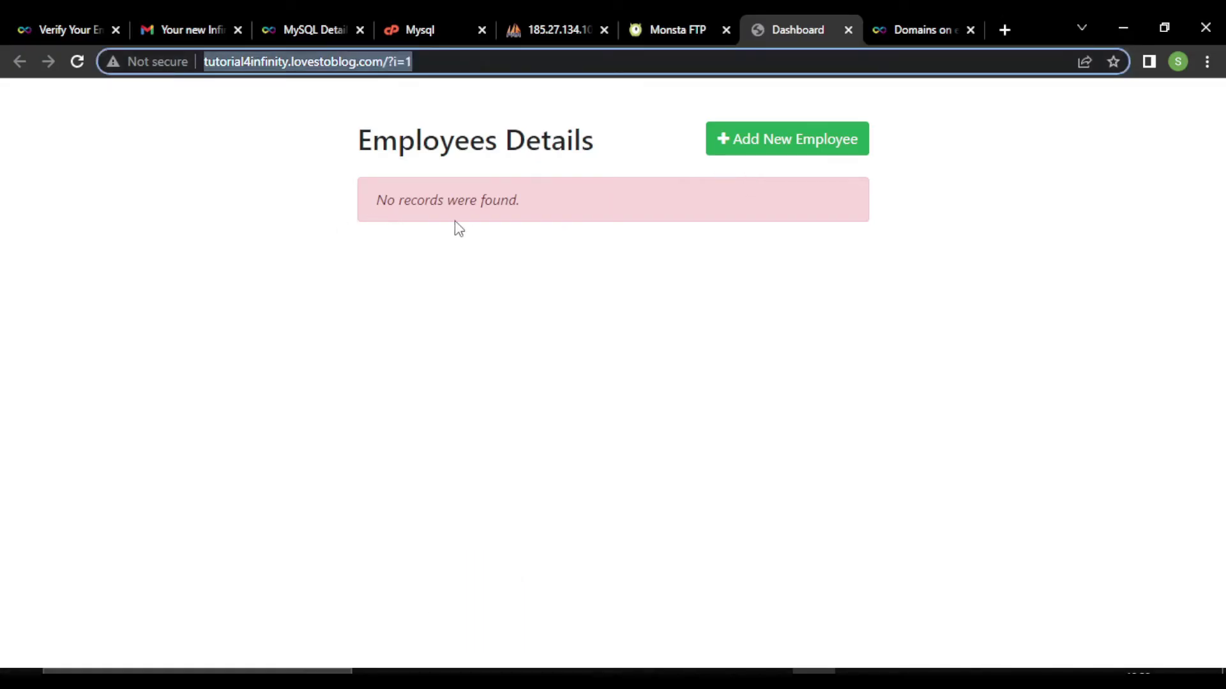
- Add employee TutorialforYou with address 'this is address' and salary 200
{"action": "left_click", "coordinate": [775, 146]}
{"action": "left_click", "coordinate": [425, 236]}
{"action": "type", "text": "TutorialforYou"}
{"action": "left_click", "coordinate": [424, 315]}
{"action": "type", "text": "this is address"}
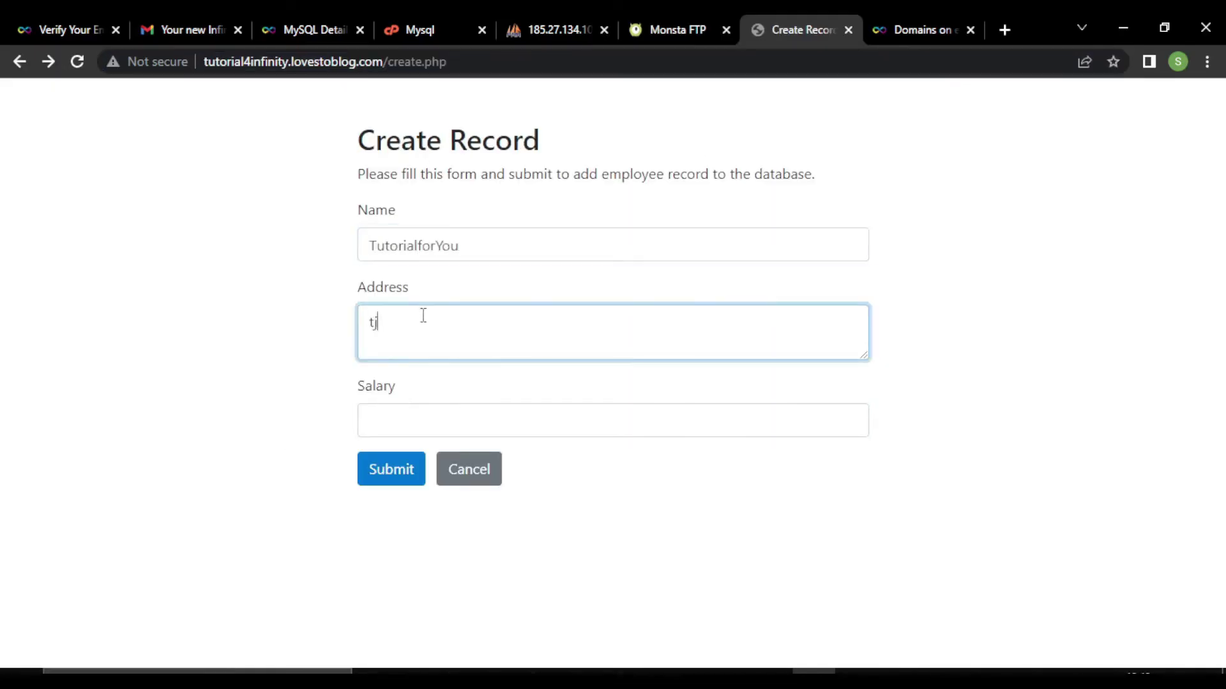
{"action": "left_click", "coordinate": [380, 420]}
{"action": "type", "text": "200"}
{"action": "left_click", "coordinate": [379, 483]}
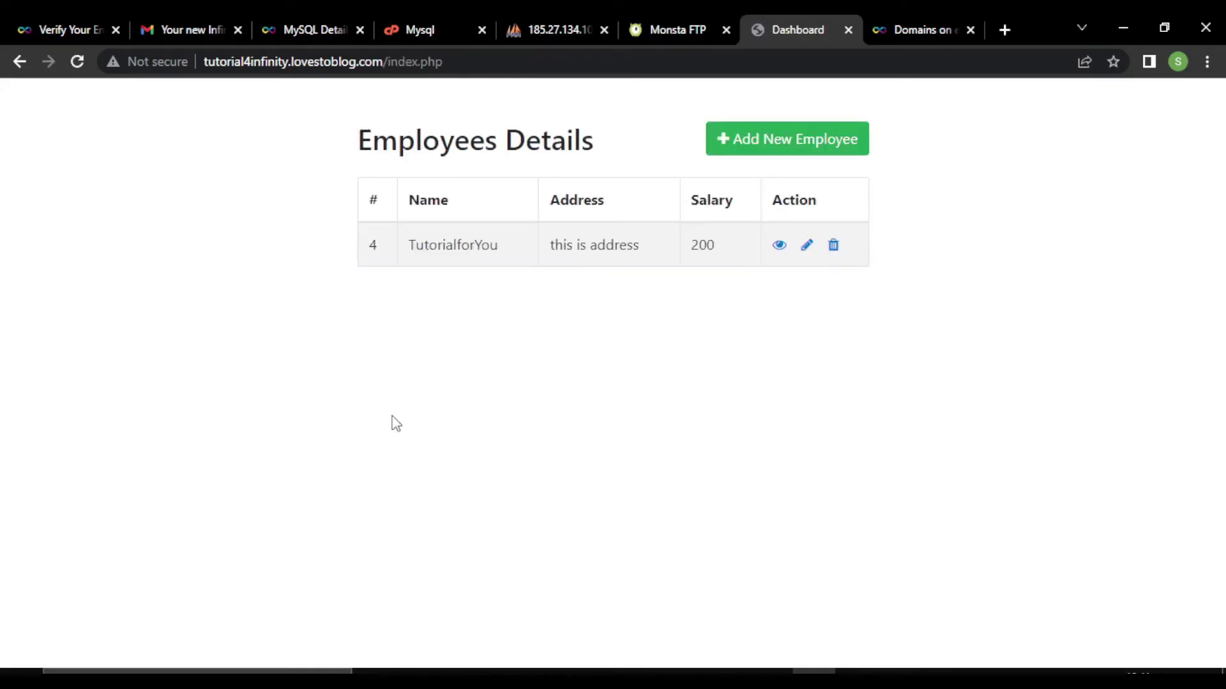
- Refresh the phpMyAdmin employees table to confirm the new row, then return to the site
{"action": "left_click", "coordinate": [538, 28]}
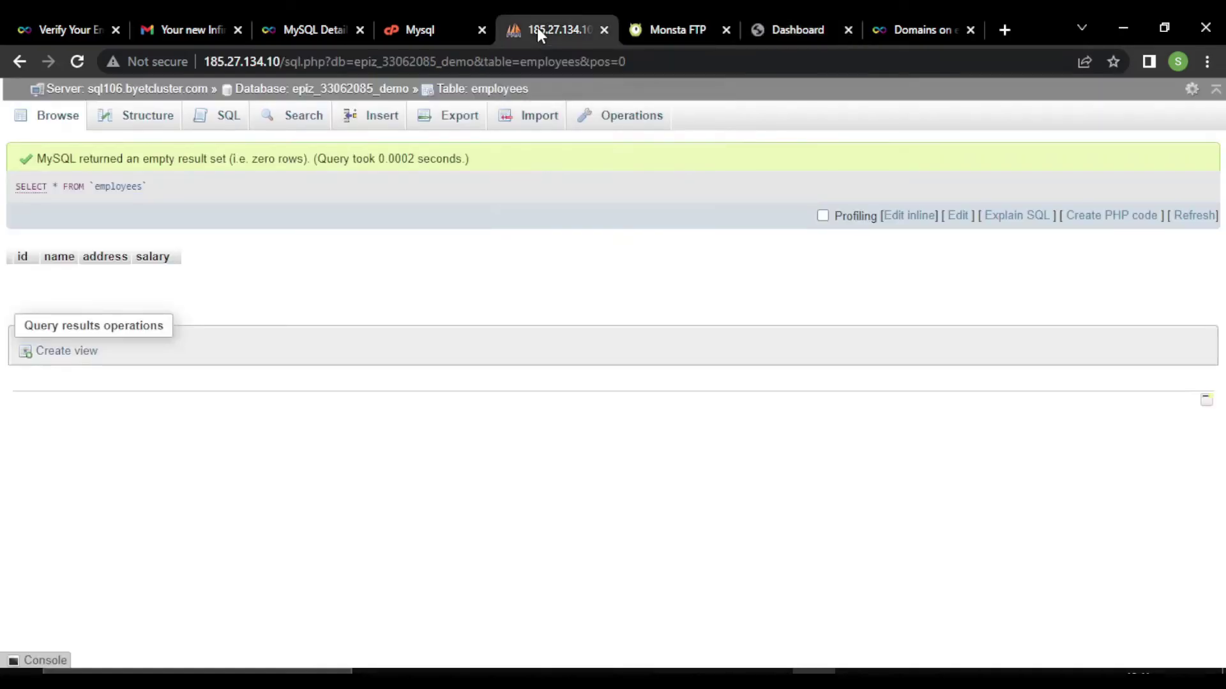
{"action": "left_click", "coordinate": [78, 64]}
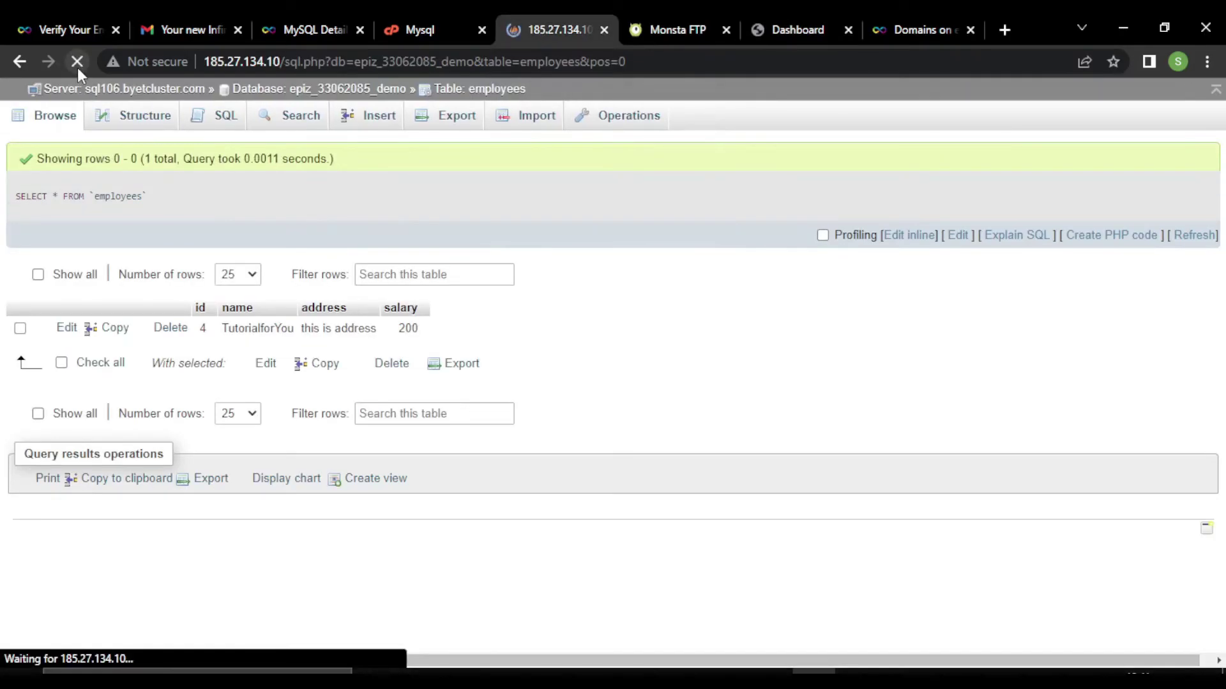
{"action": "key", "text": "ctrl+Tab"}
{"action": "key", "text": "ctrl+Tab"}
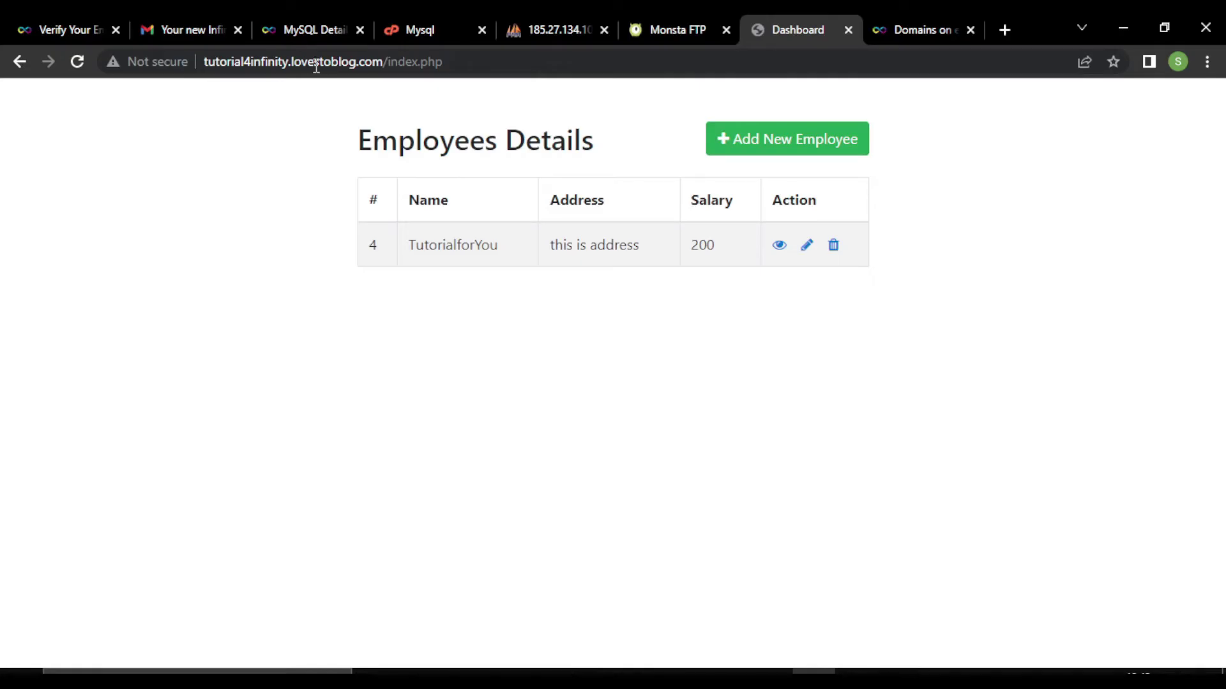
- Start a new request under Free SSL Certificates in the InfinityFree account
{"action": "left_click", "coordinate": [295, 30]}
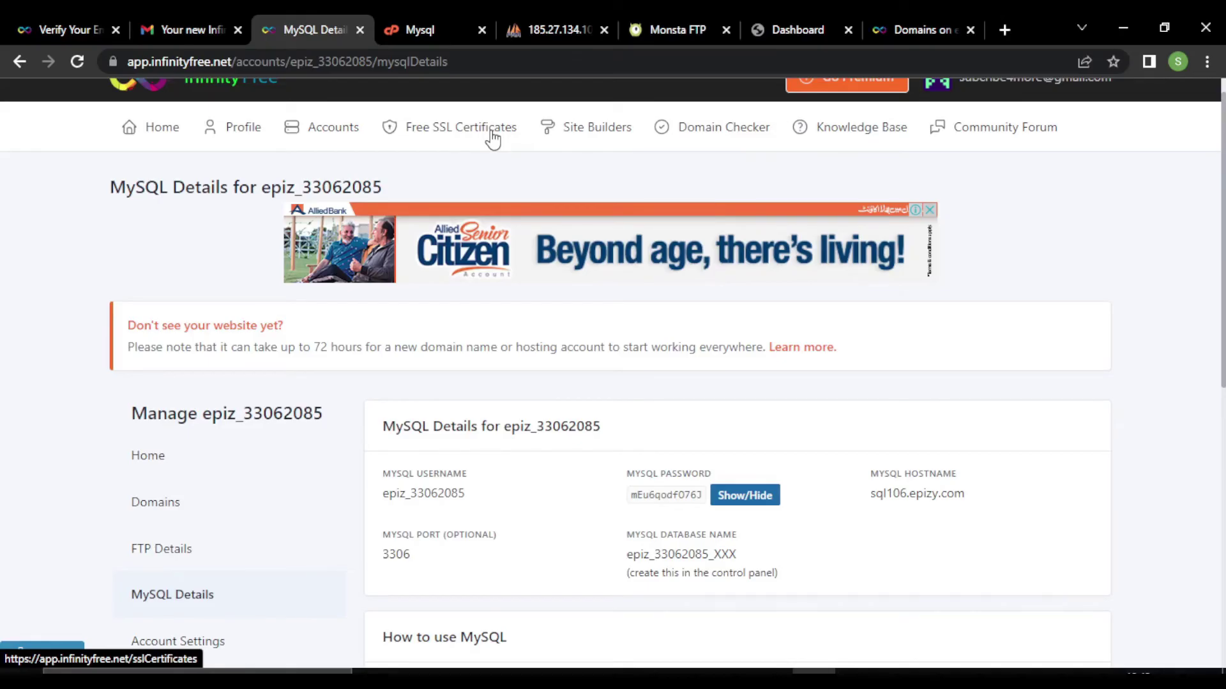
{"action": "left_click", "coordinate": [492, 131]}
{"action": "left_click", "coordinate": [189, 492]}
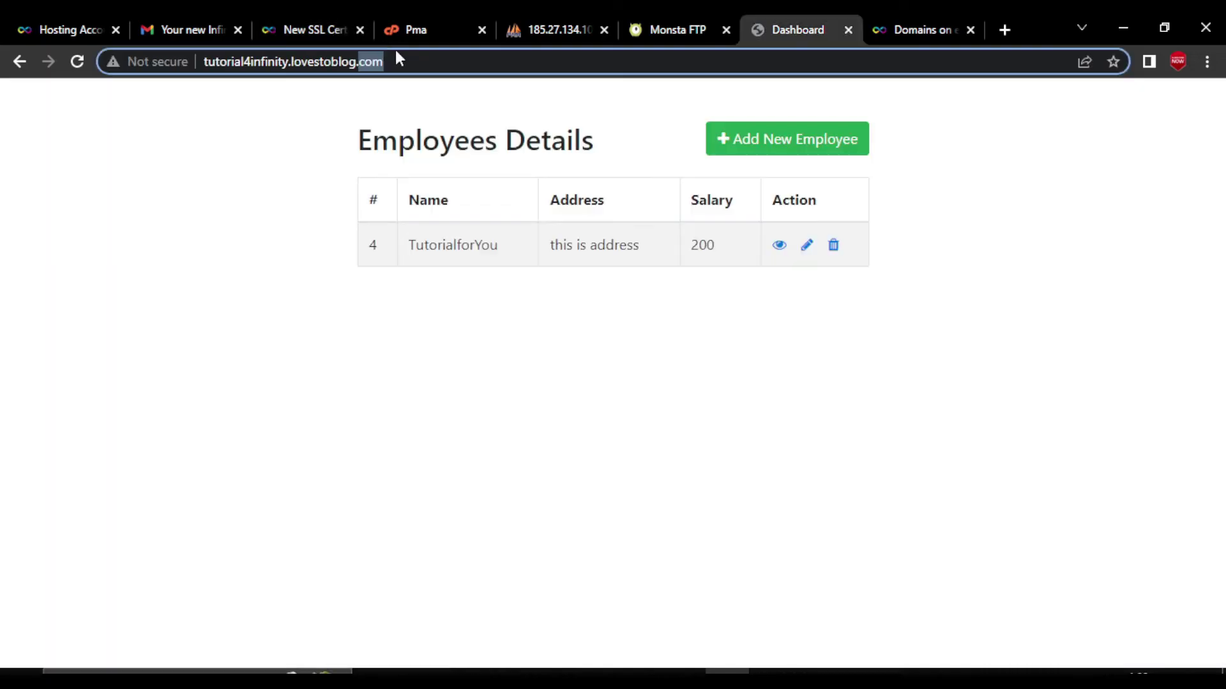
- Copy the site's full web address for use as the certificate domain
{"action": "triple_click", "coordinate": [398, 64]}
{"action": "right_click", "coordinate": [397, 64]}
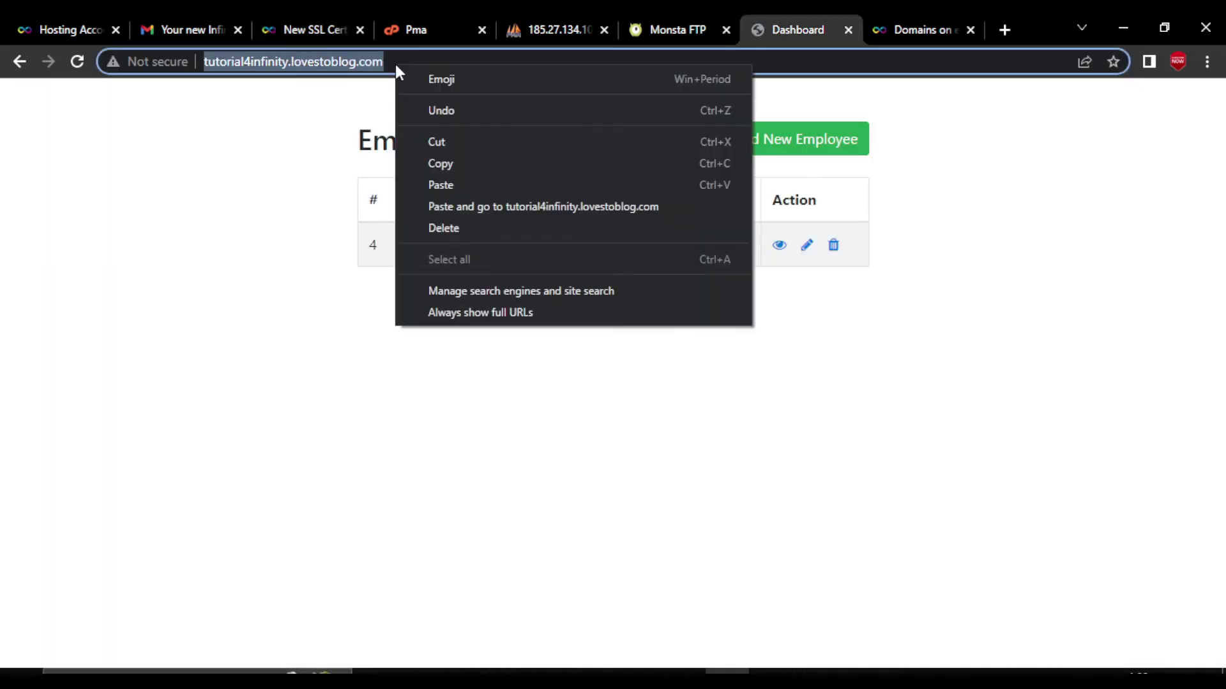
{"action": "left_click", "coordinate": [451, 164]}
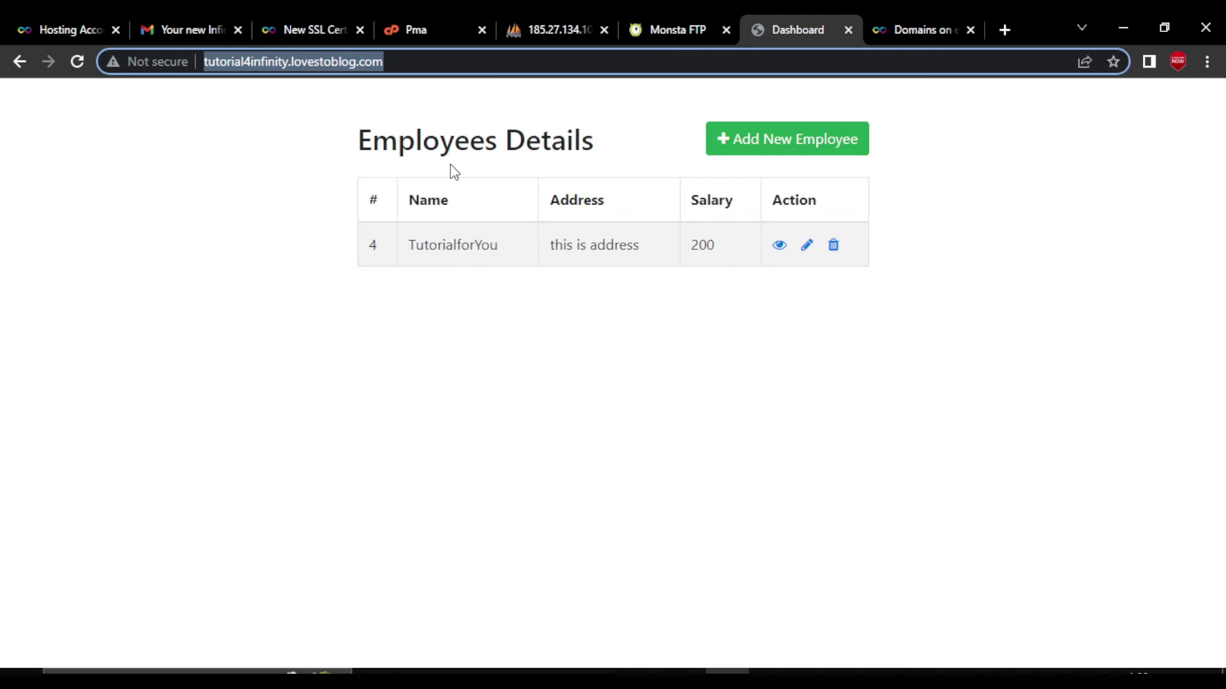
{"action": "left_click", "coordinate": [303, 21]}
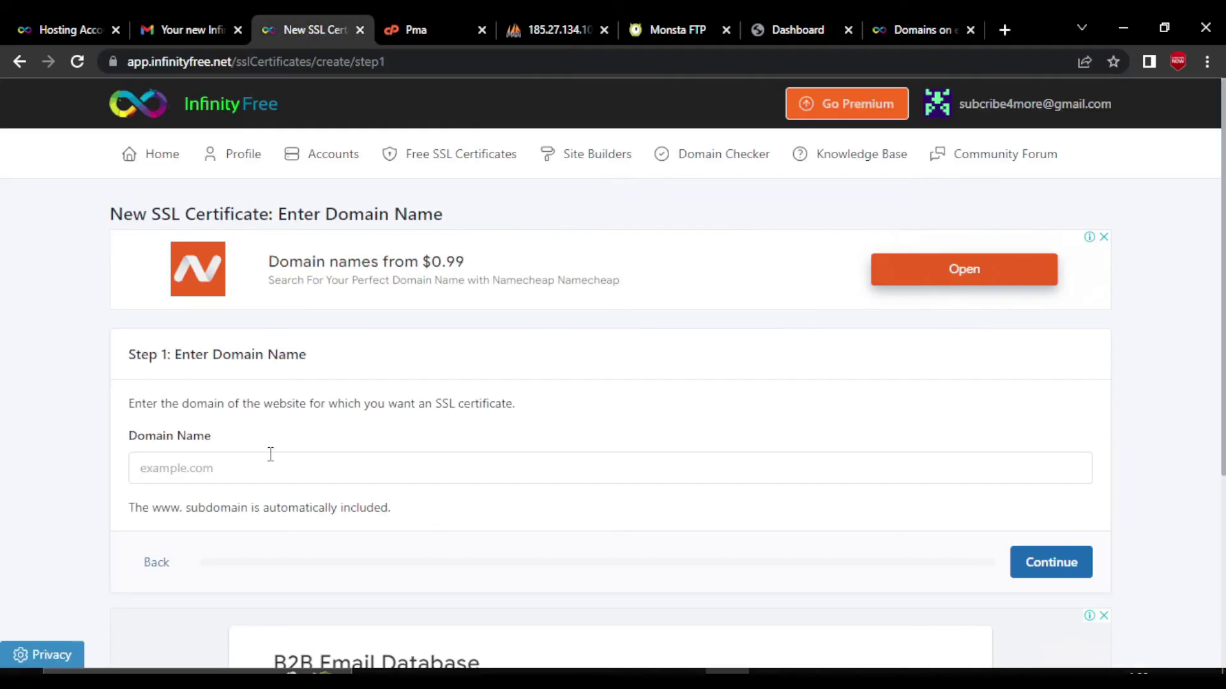
{"action": "left_click", "coordinate": [377, 462]}
{"action": "key", "text": "ctrl+v"}
{"action": "key", "text": "Home"}
{"action": "key", "text": "Delete"}
{"action": "key", "text": "Delete"}
{"action": "key", "text": "Delete"}
{"action": "key", "text": "Delete"}
{"action": "key", "text": "Delete"}
{"action": "key", "text": "Delete"}
{"action": "key", "text": "Delete"}
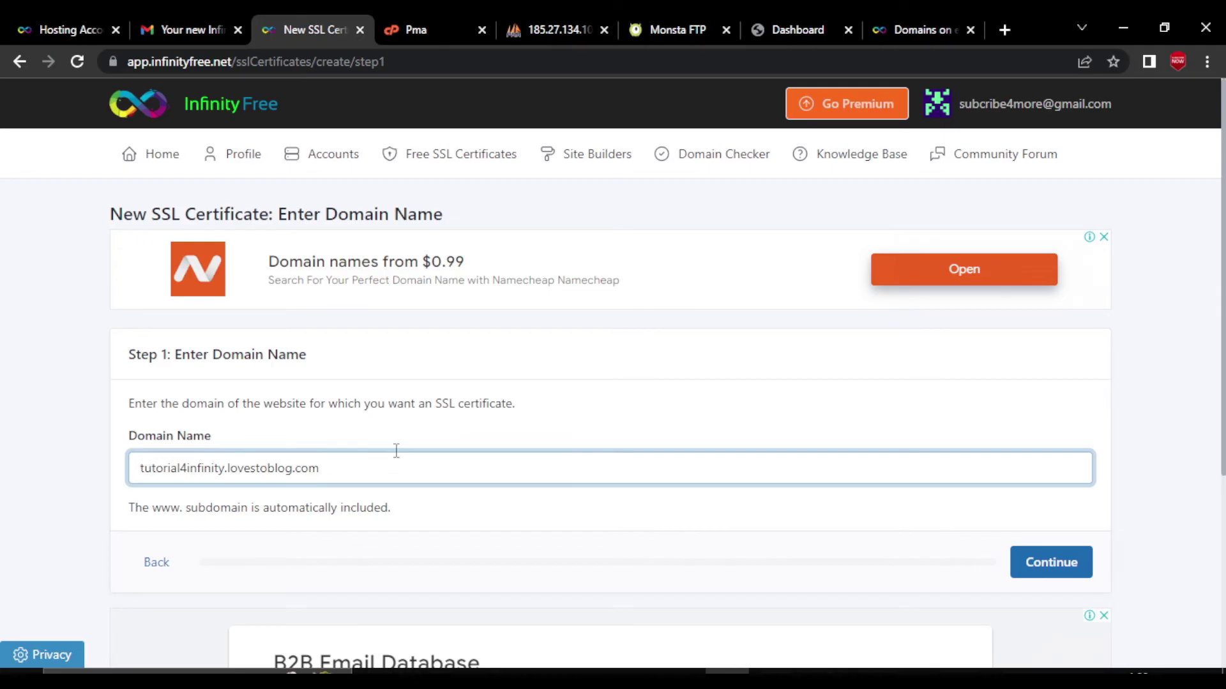
{"action": "left_click", "coordinate": [1053, 561]}
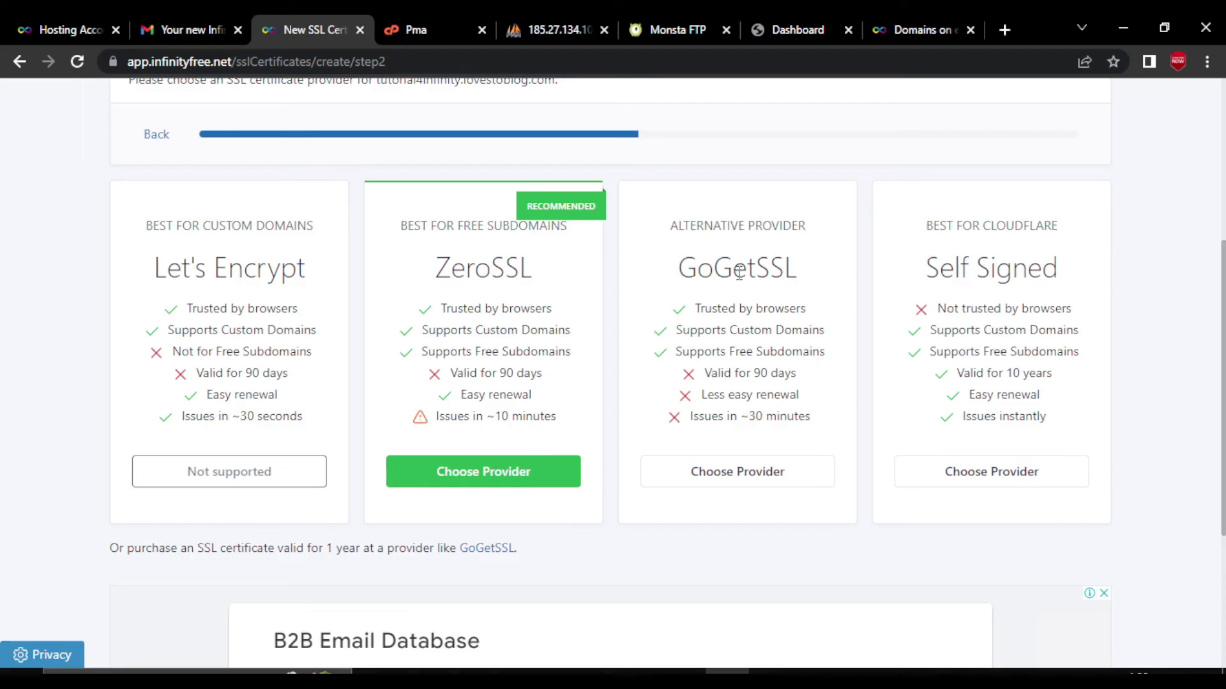
- Choose GoGetSSL as the provider and bring up cPanel's custom CNAME records page
{"action": "left_click", "coordinate": [764, 487]}
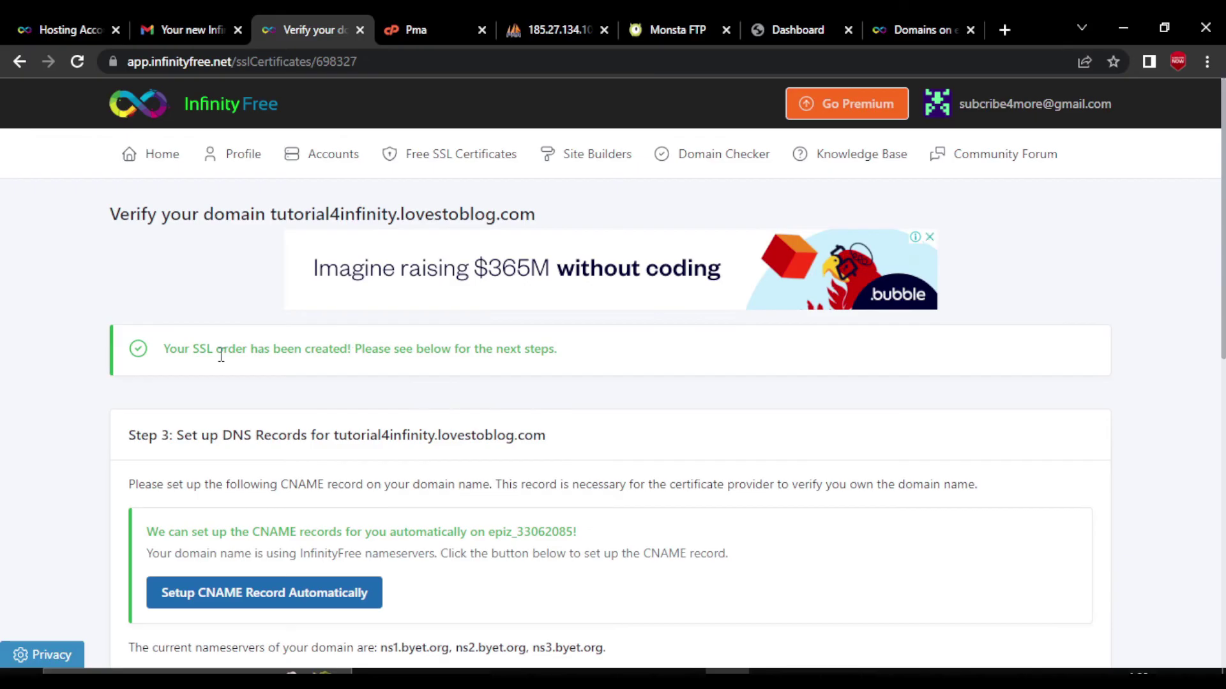
{"action": "scroll", "coordinate": [445, 367], "scroll_direction": "down", "scroll_amount": 5}
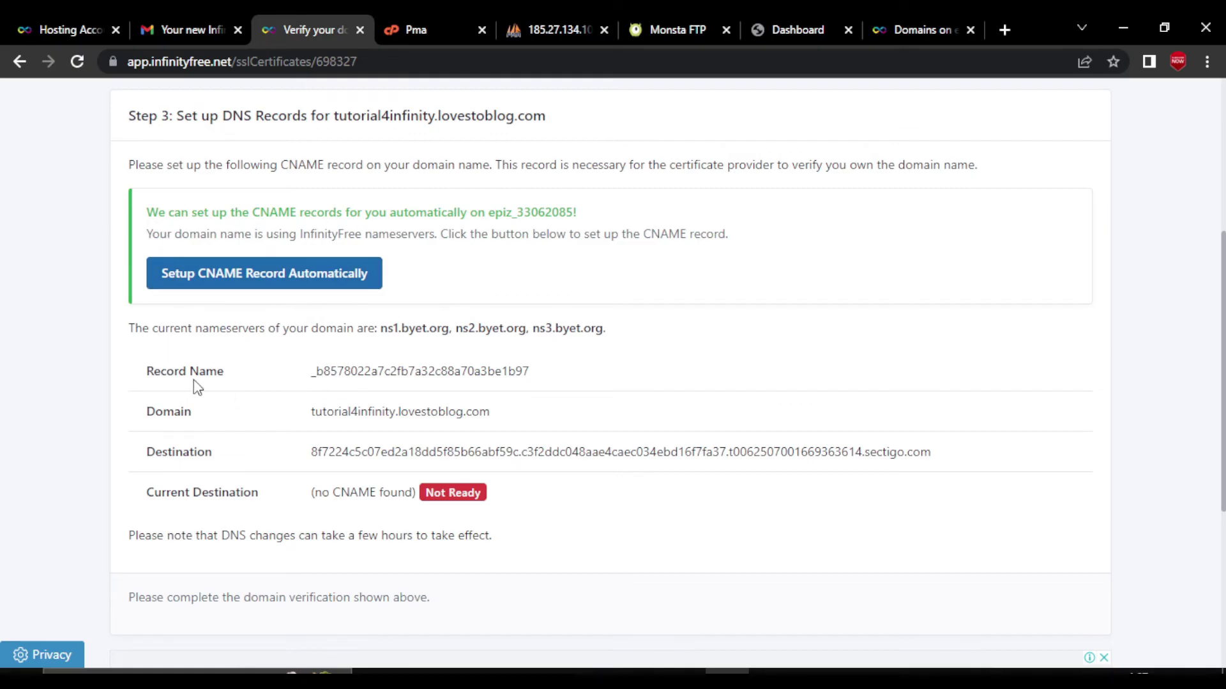
{"action": "key", "text": "ctrl+Tab"}
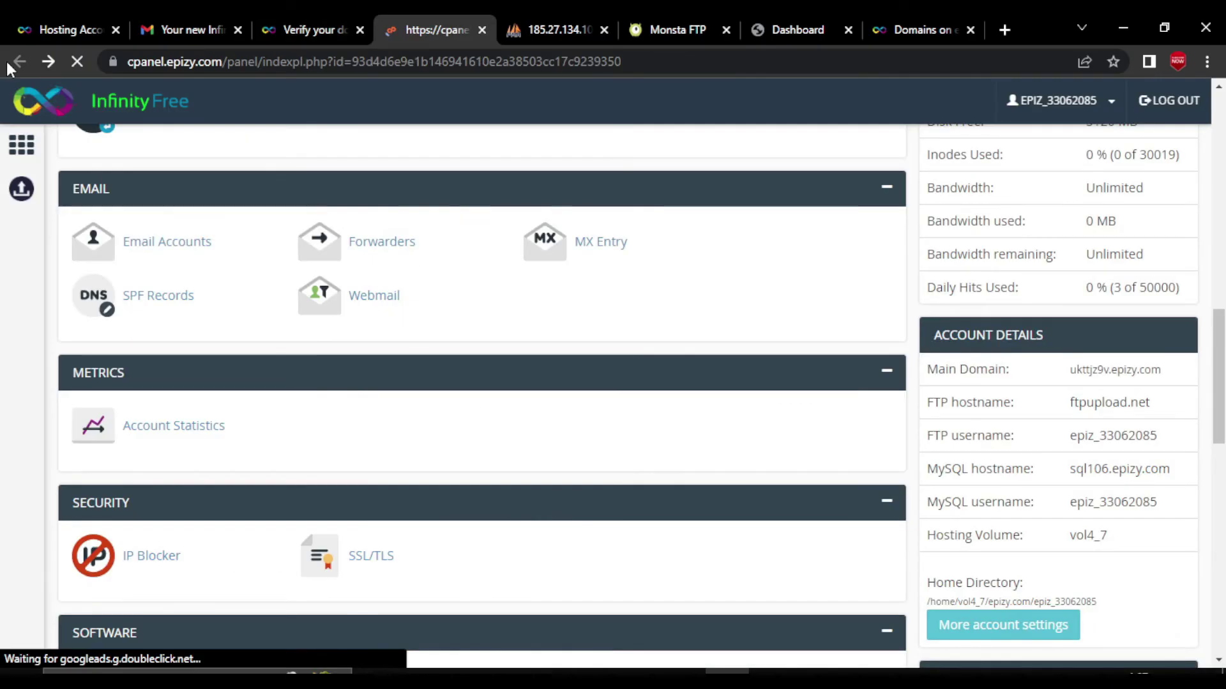
{"action": "scroll", "coordinate": [410, 244], "scroll_direction": "up", "scroll_amount": 10}
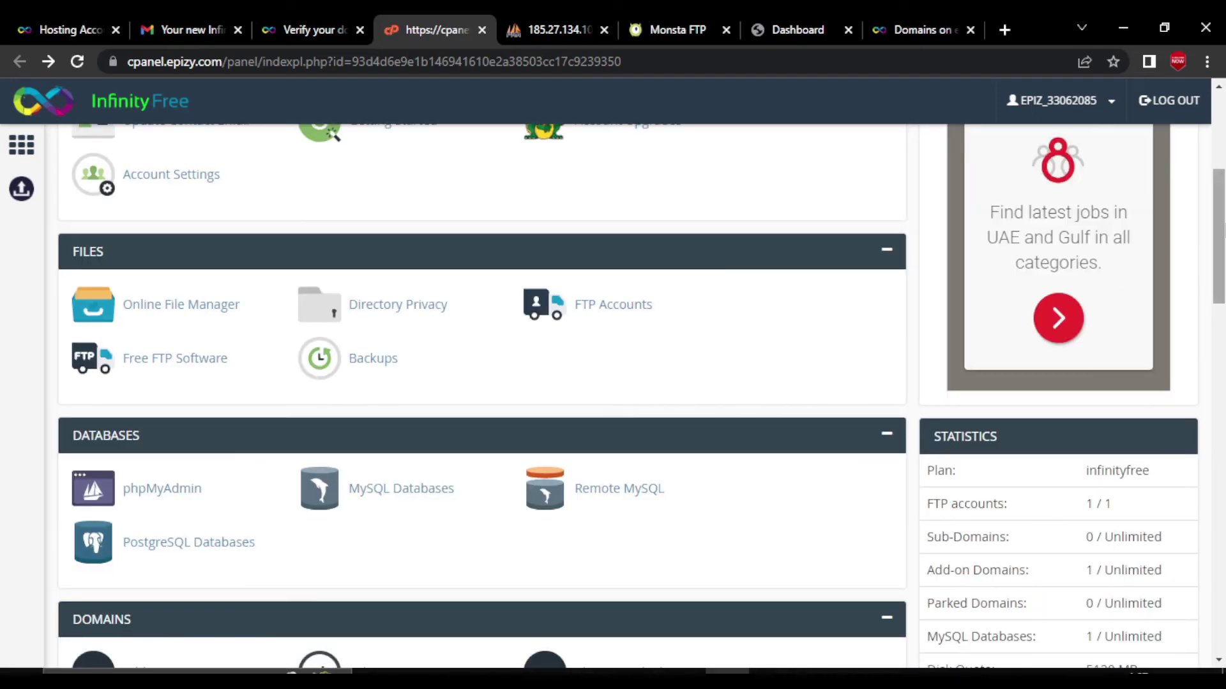
{"action": "left_click_drag", "start_coordinate": [1222, 231], "coordinate": [1222, 423]}
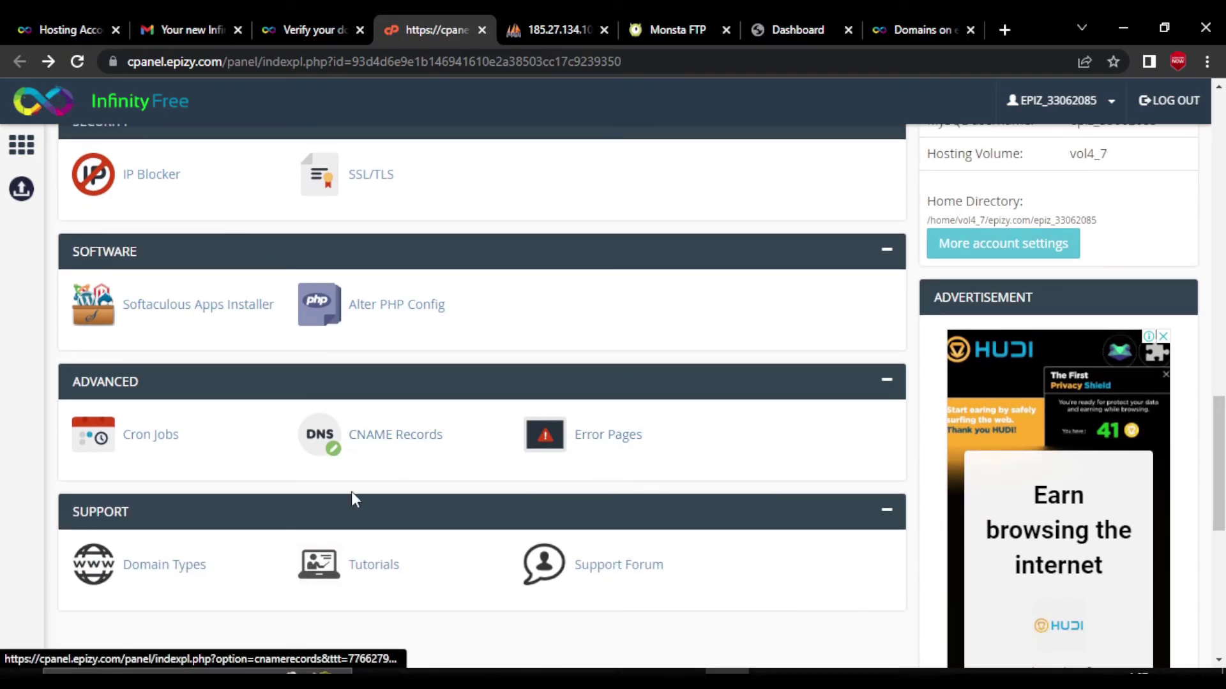
{"action": "left_click", "coordinate": [432, 445]}
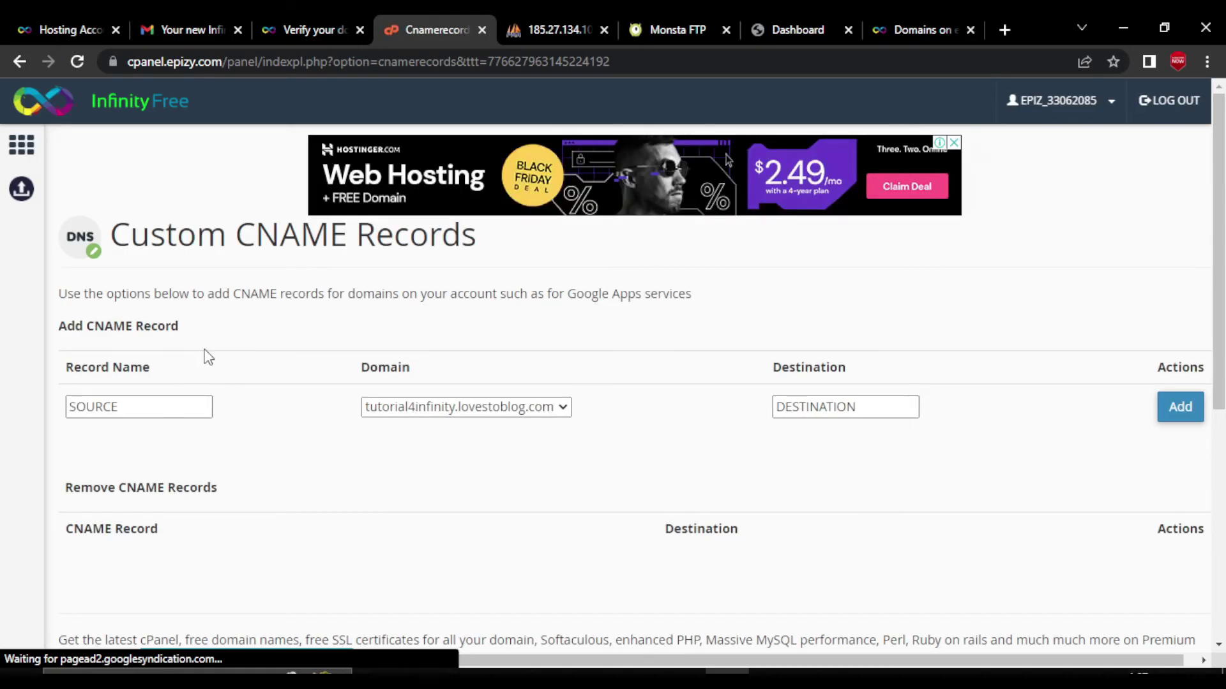
- Copy the verification CNAME name and destination into the custom CNAME record form
{"action": "key", "text": "ctrl+Page_Up"}
{"action": "left_click_drag", "start_coordinate": [310, 371], "coordinate": [539, 389]}
{"action": "left_click", "coordinate": [186, 416]}
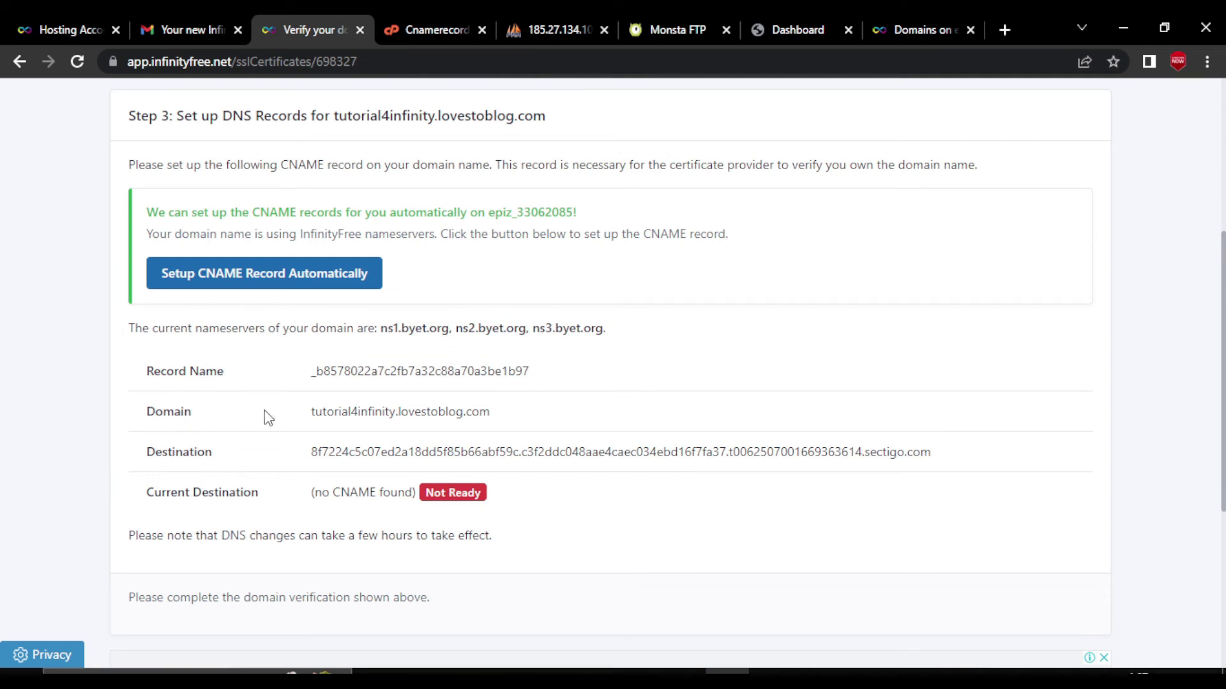
{"action": "left_click_drag", "start_coordinate": [314, 373], "coordinate": [540, 392]}
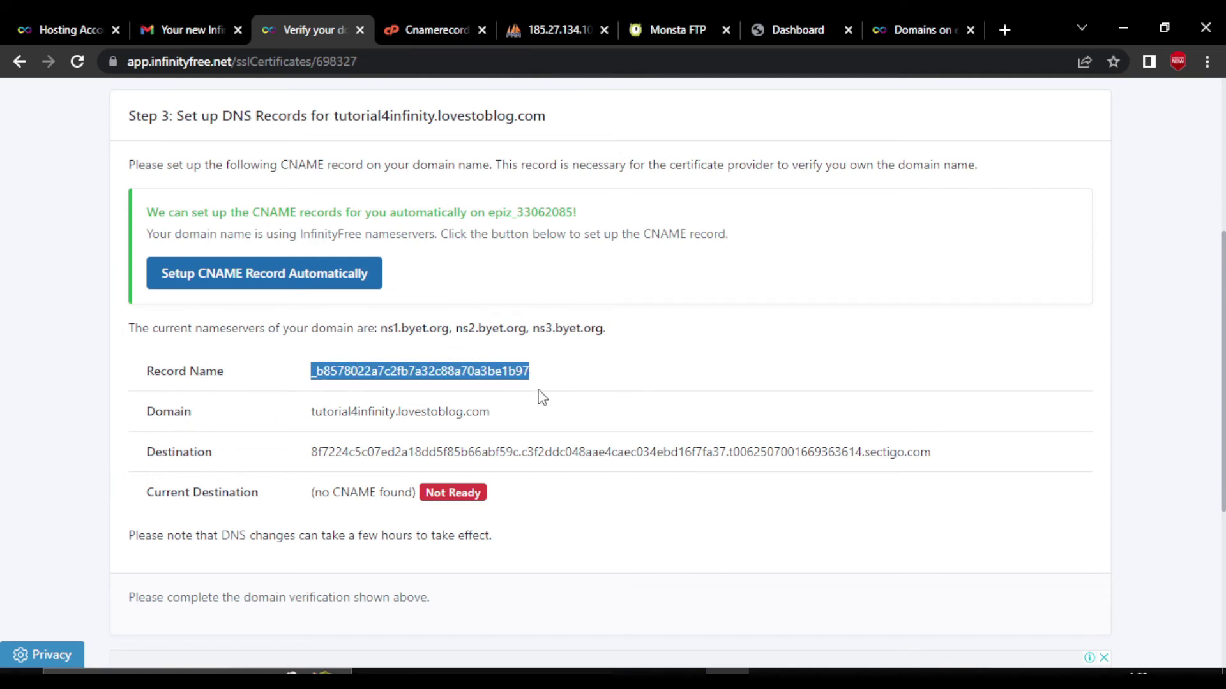
{"action": "left_click_drag", "start_coordinate": [311, 452], "coordinate": [944, 468]}
{"action": "left_click", "coordinate": [434, 29]}
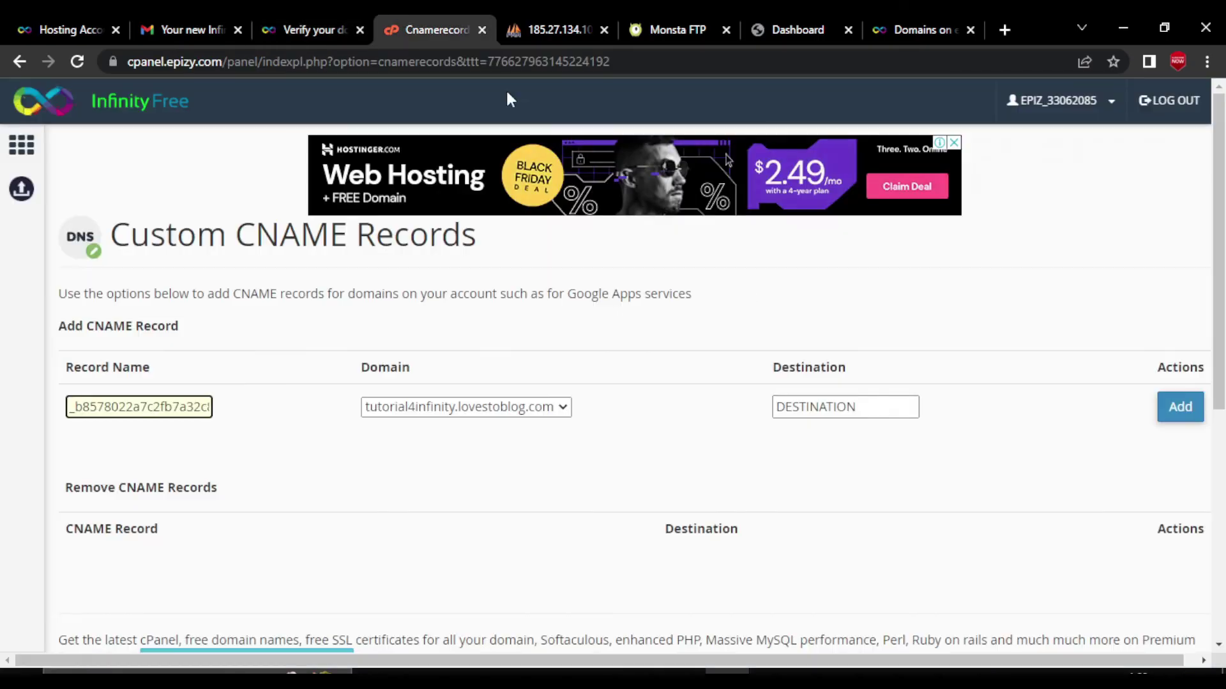
{"action": "left_click", "coordinate": [853, 405]}
{"action": "key", "text": "ctrl+v"}
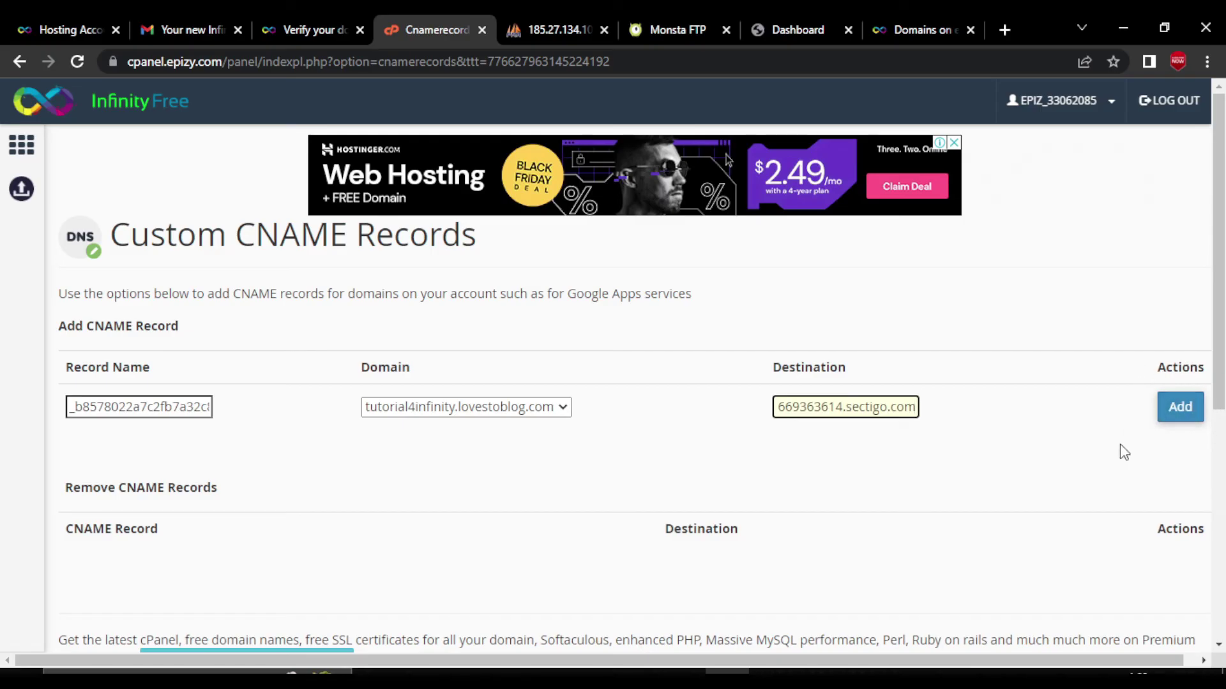
- Have the verification CNAME record set up automatically
{"action": "key", "text": "ctrl+shift+Tab"}
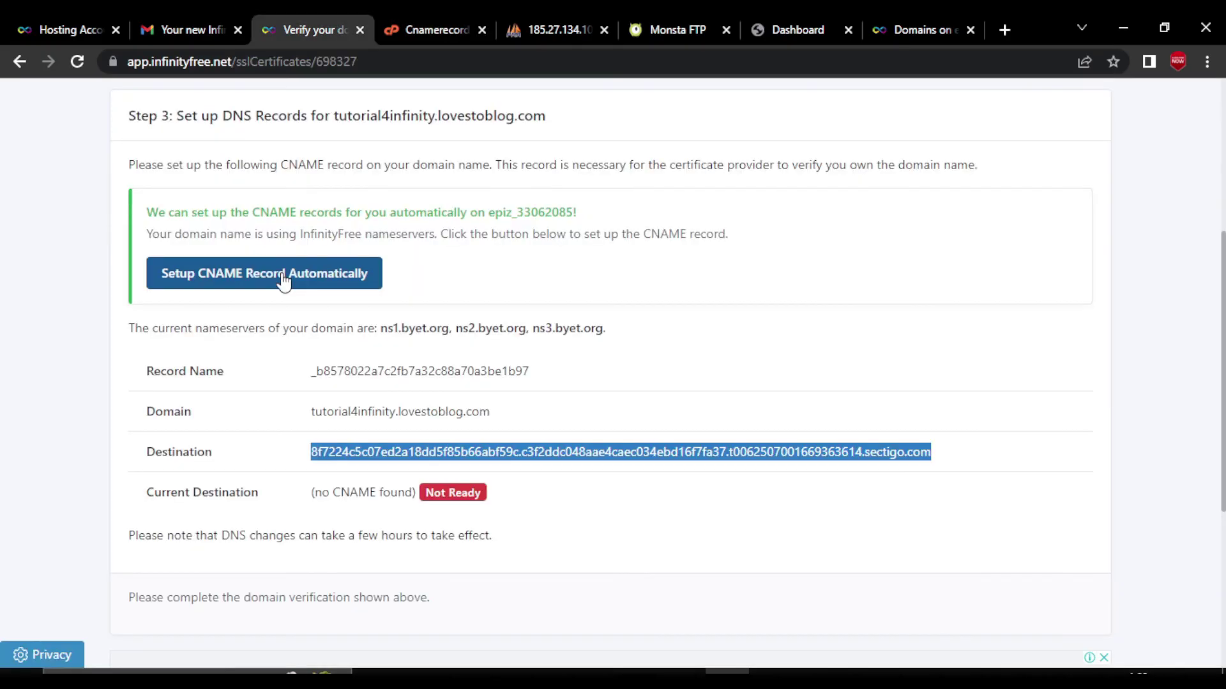
{"action": "left_click", "coordinate": [284, 281]}
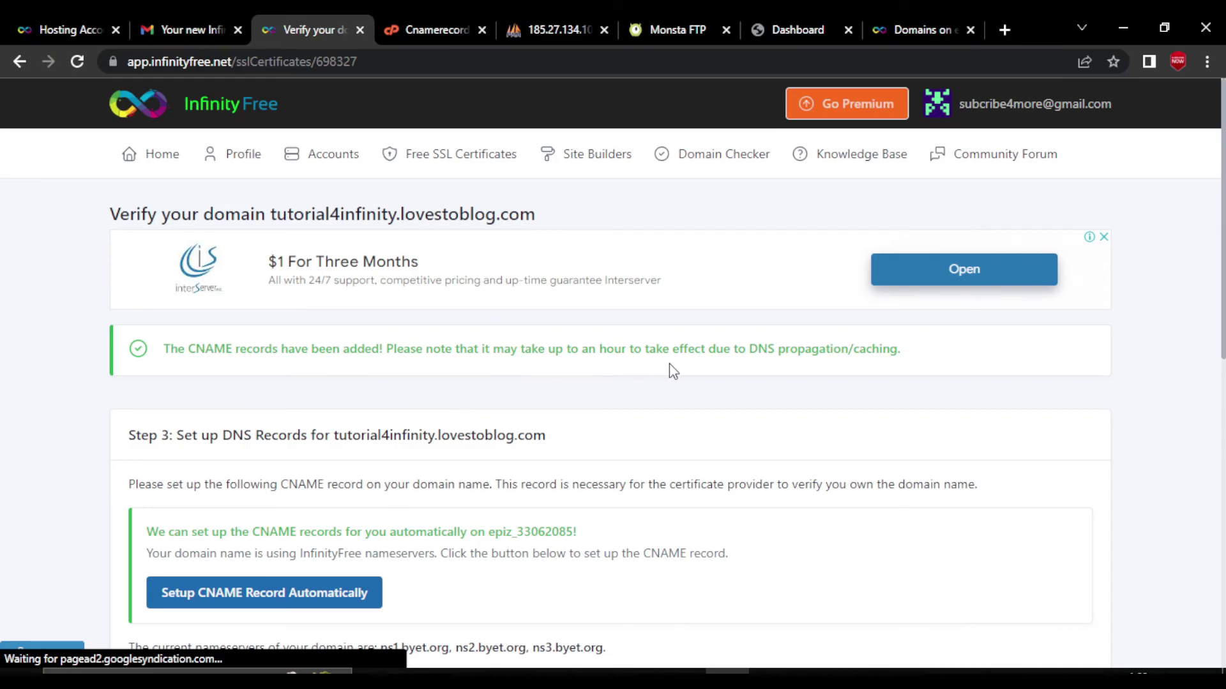
{"action": "left_click", "coordinate": [415, 23]}
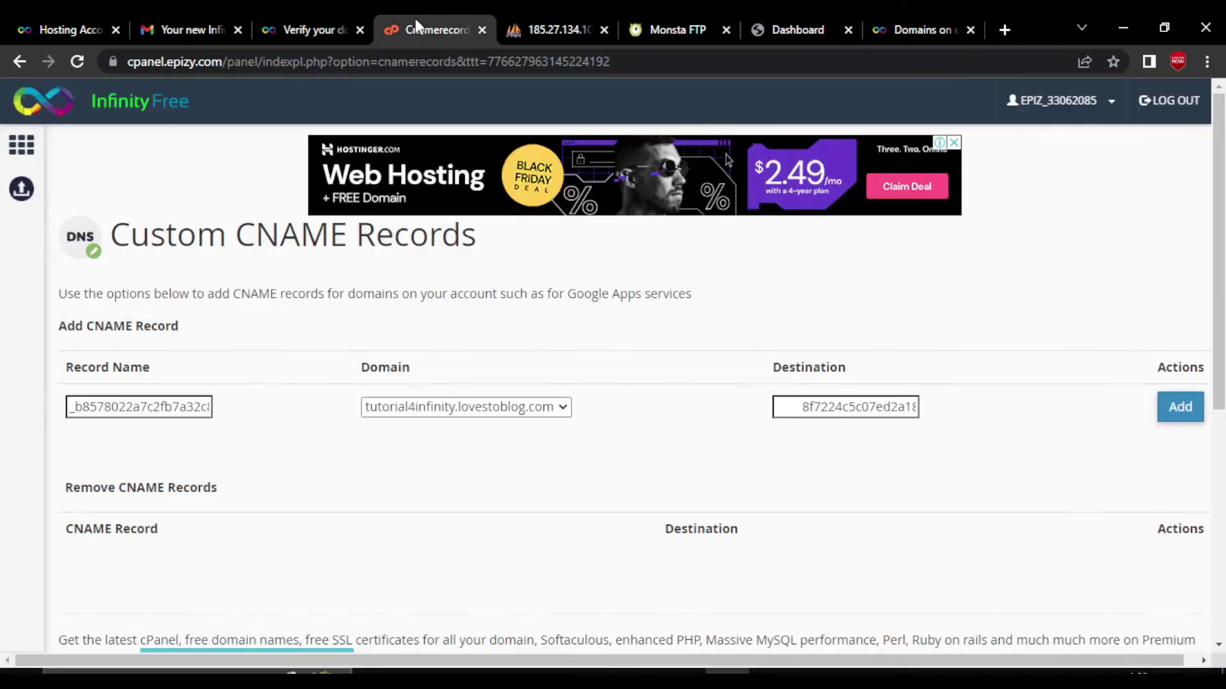
- Reload Custom CNAME Records to see the verification record, then check the Gmail inbox
{"action": "left_click", "coordinate": [78, 65]}
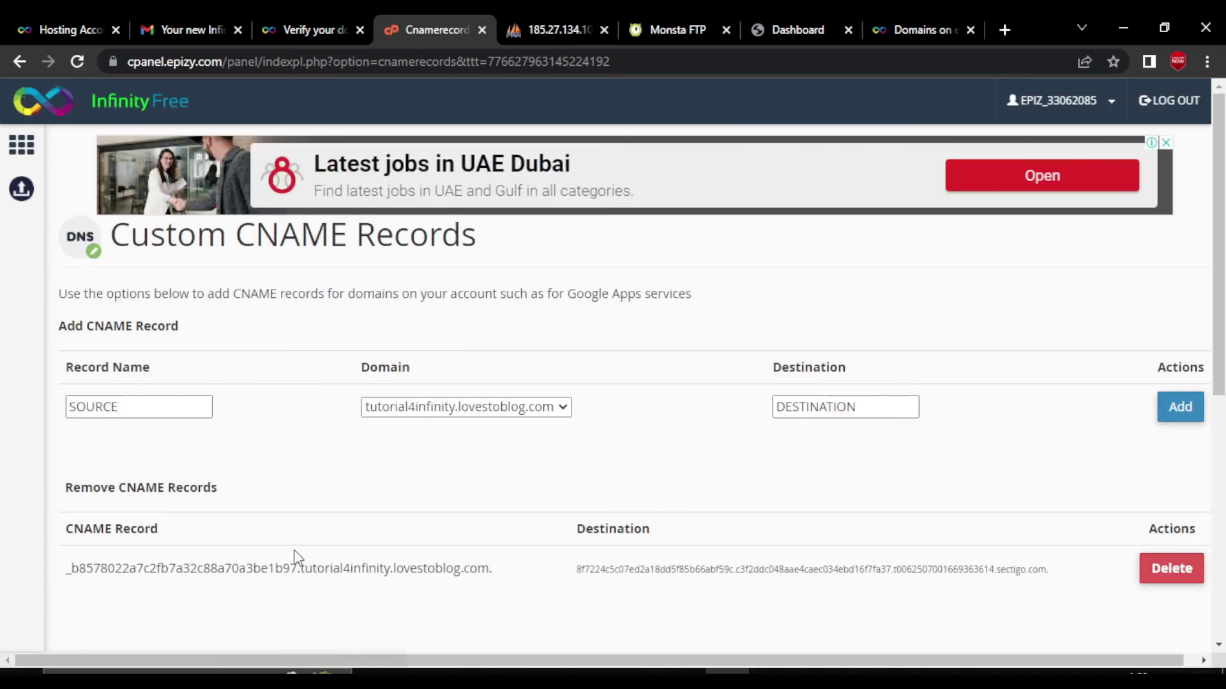
{"action": "left_click", "coordinate": [173, 397]}
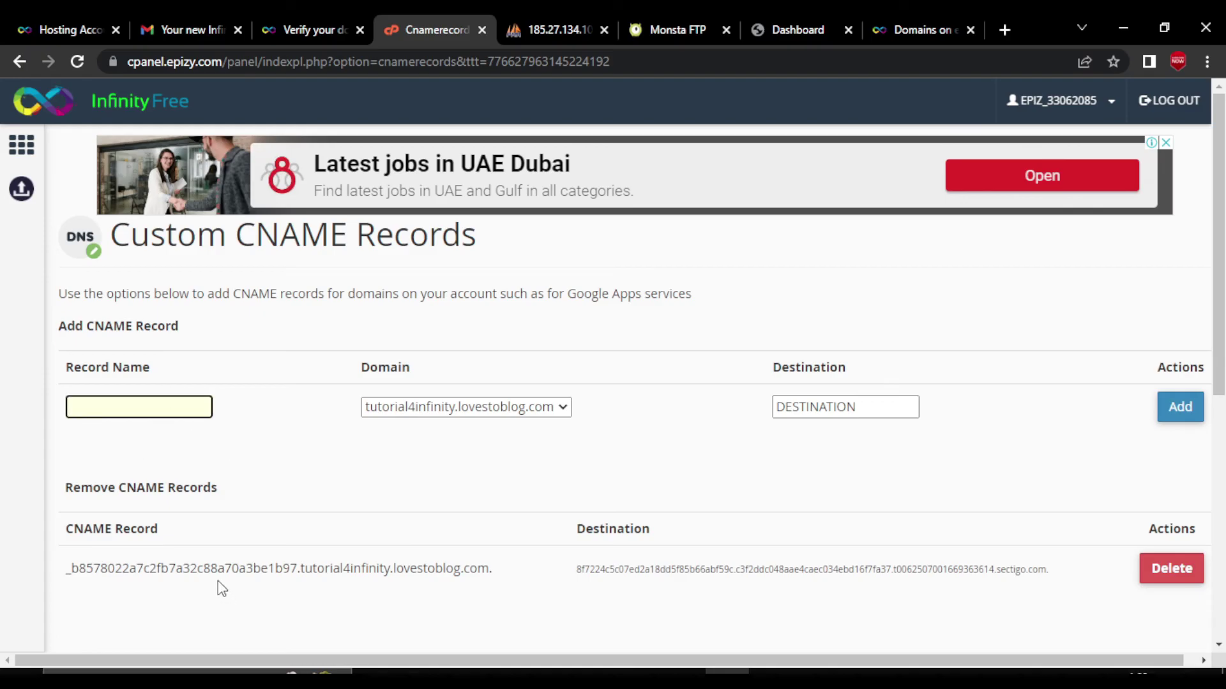
{"action": "left_click", "coordinate": [867, 409]}
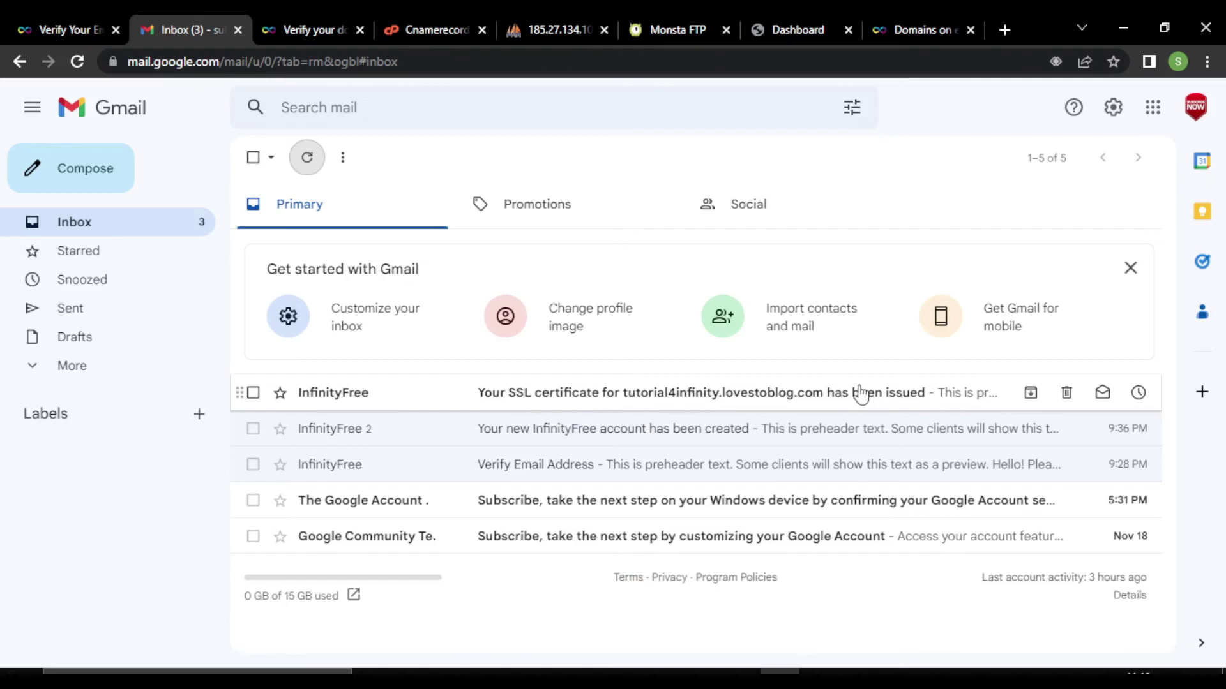
- From the certificate-issued email, view the certificate page and confirm Step 5 shows installed
{"action": "left_click", "coordinate": [900, 394]}
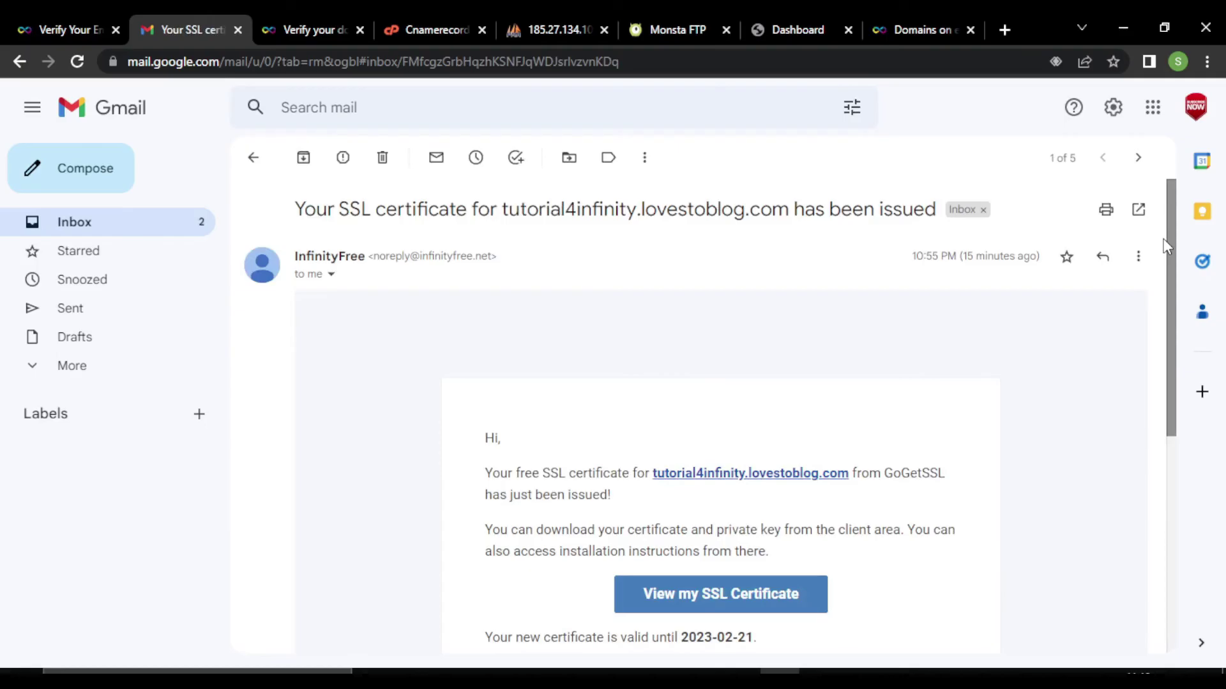
{"action": "left_click_drag", "start_coordinate": [1168, 246], "coordinate": [1185, 309]}
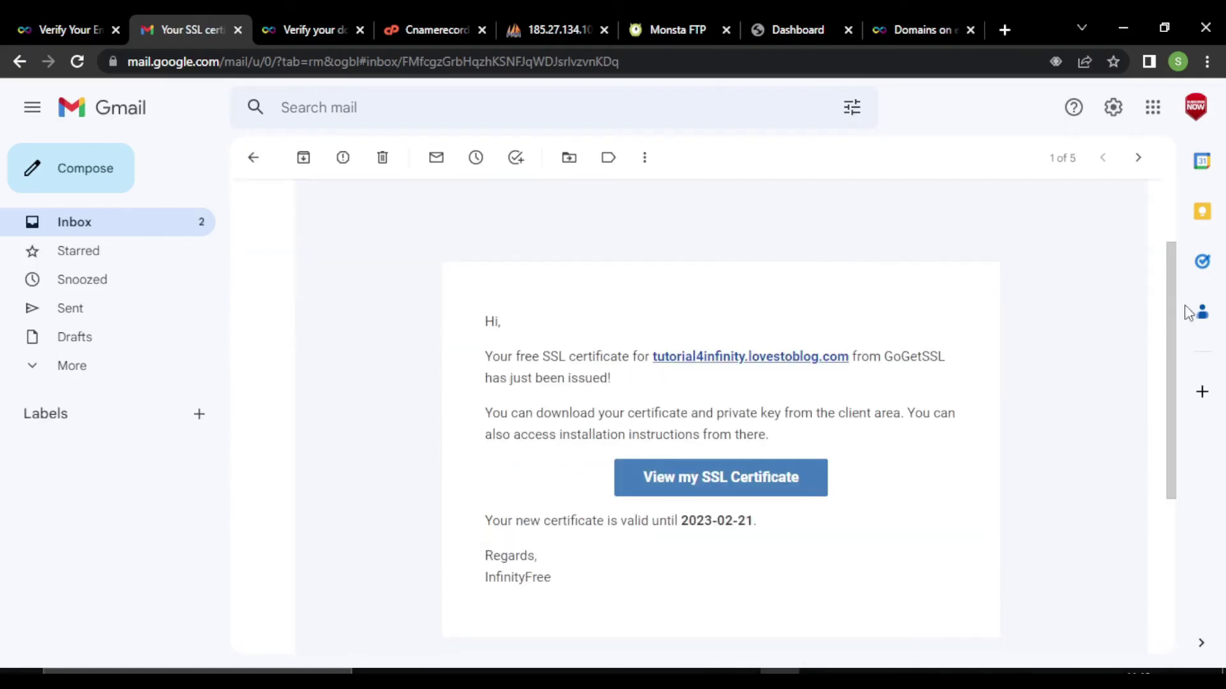
{"action": "left_click", "coordinate": [791, 485]}
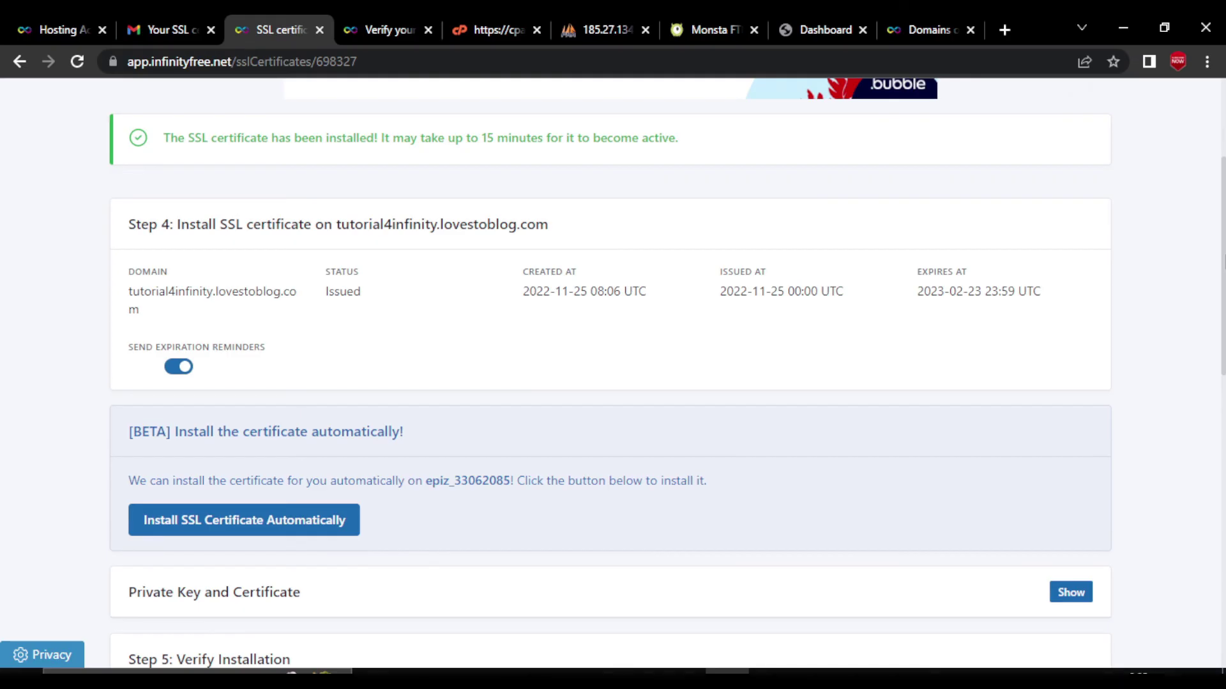
{"action": "scroll", "coordinate": [449, 482], "scroll_direction": "down", "scroll_amount": 2}
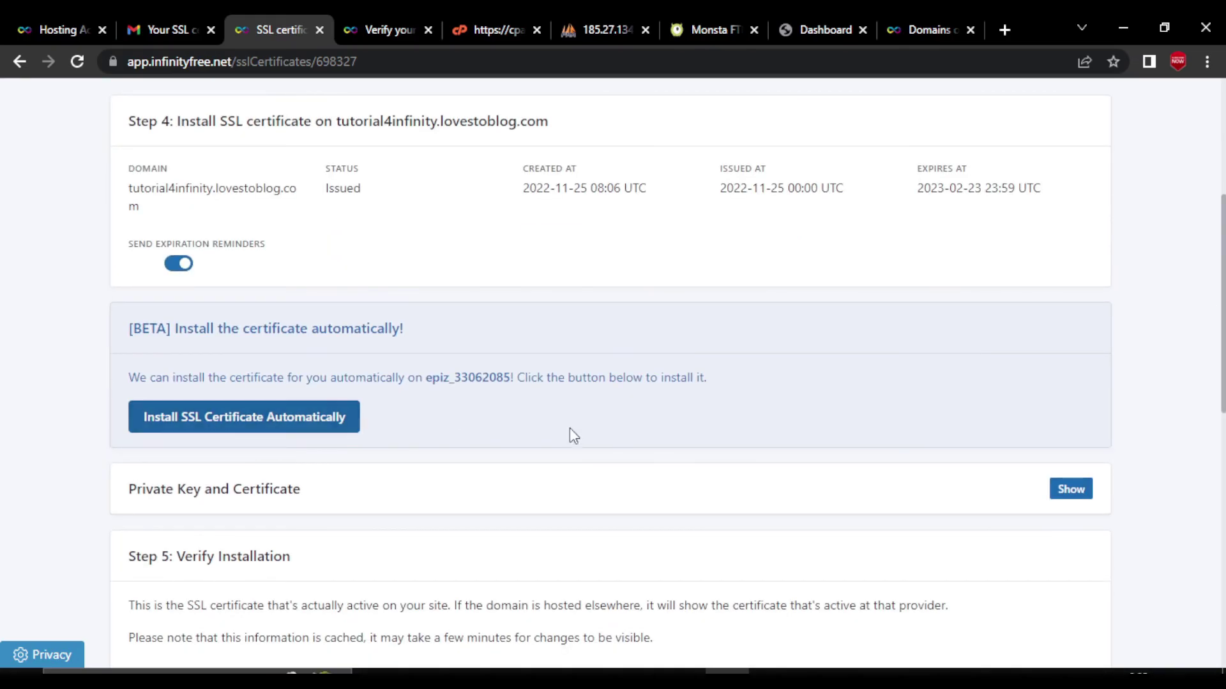
{"action": "scroll", "coordinate": [1182, 308], "scroll_direction": "down", "scroll_amount": 2}
{"action": "scroll", "coordinate": [539, 162], "scroll_direction": "down", "scroll_amount": 1}
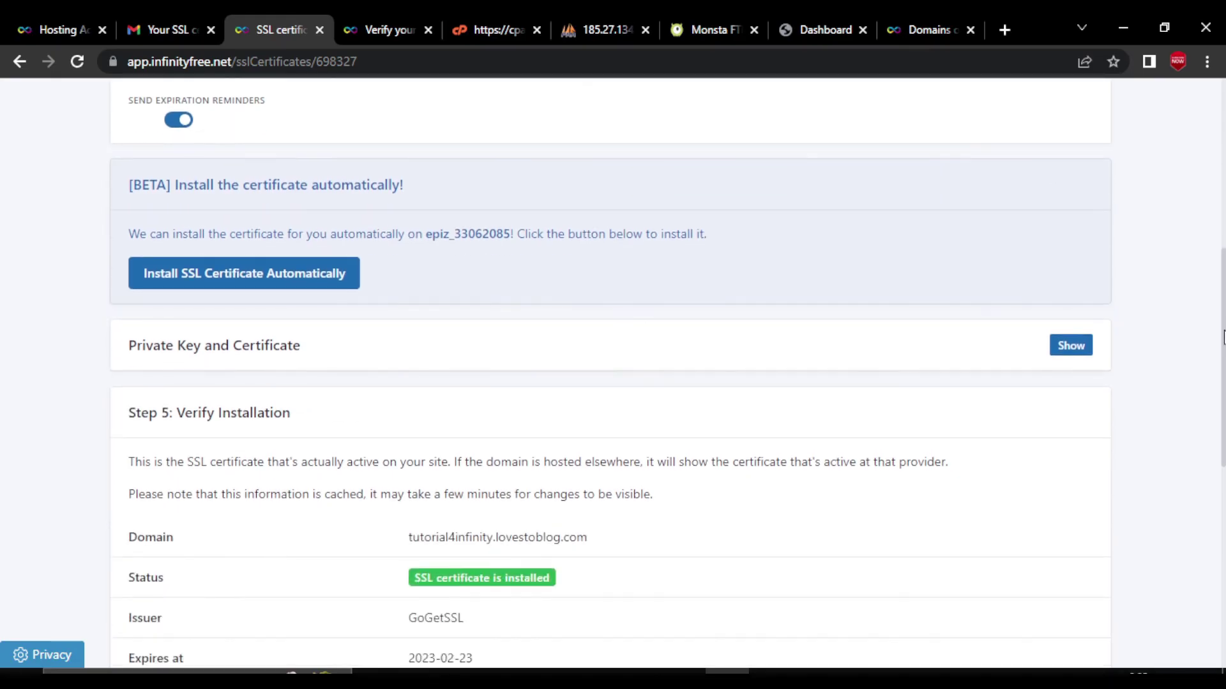
{"action": "left_click", "coordinate": [490, 39]}
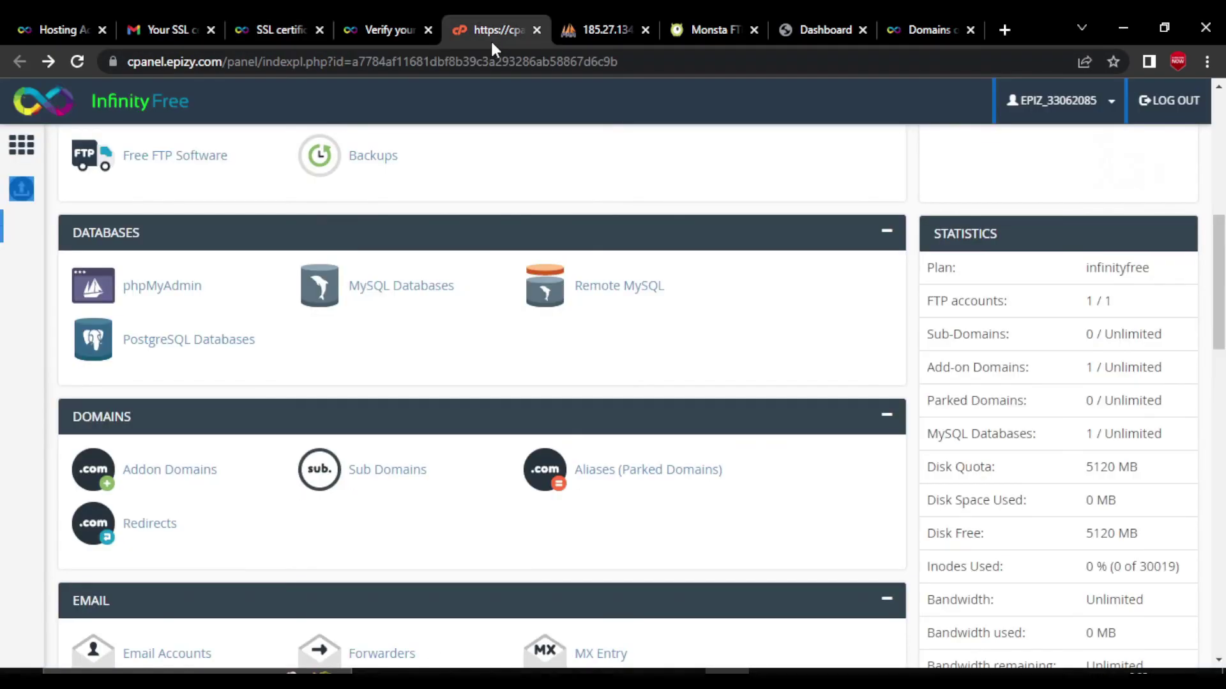
- Open the SSL/TLS Configure form for tutorial4infinity.lovestoblog.com and focus its Certificate box
{"action": "scroll", "coordinate": [435, 293], "scroll_direction": "down", "scroll_amount": 10}
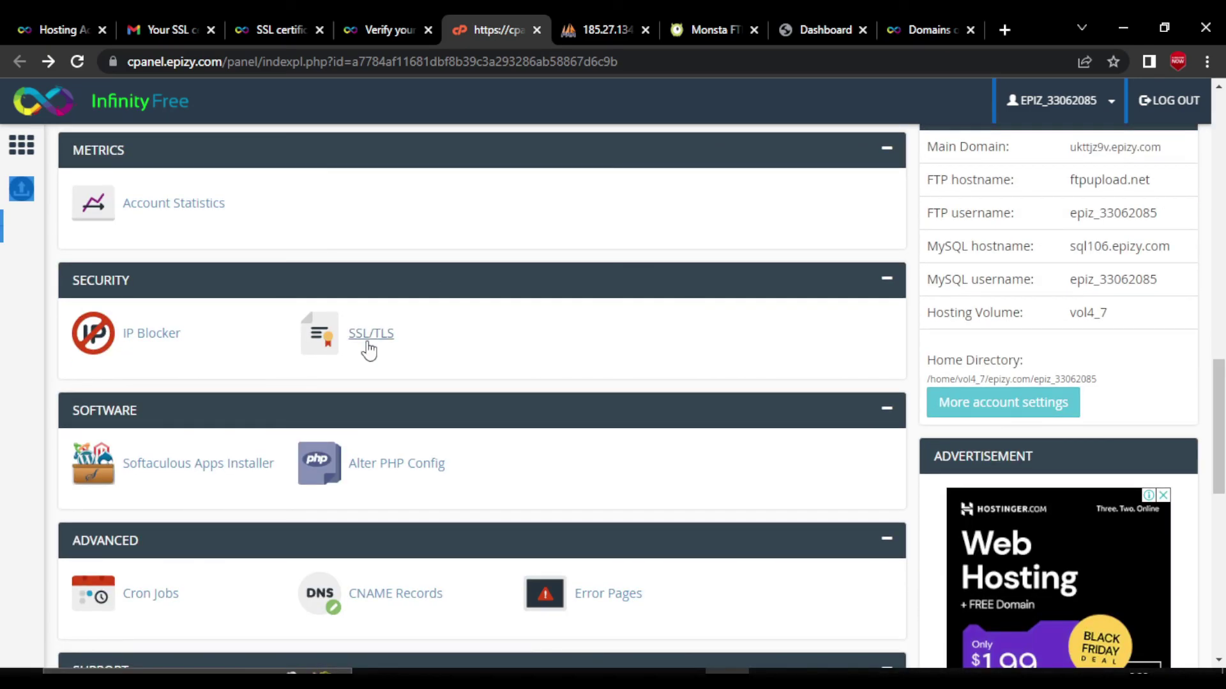
{"action": "left_click", "coordinate": [350, 341]}
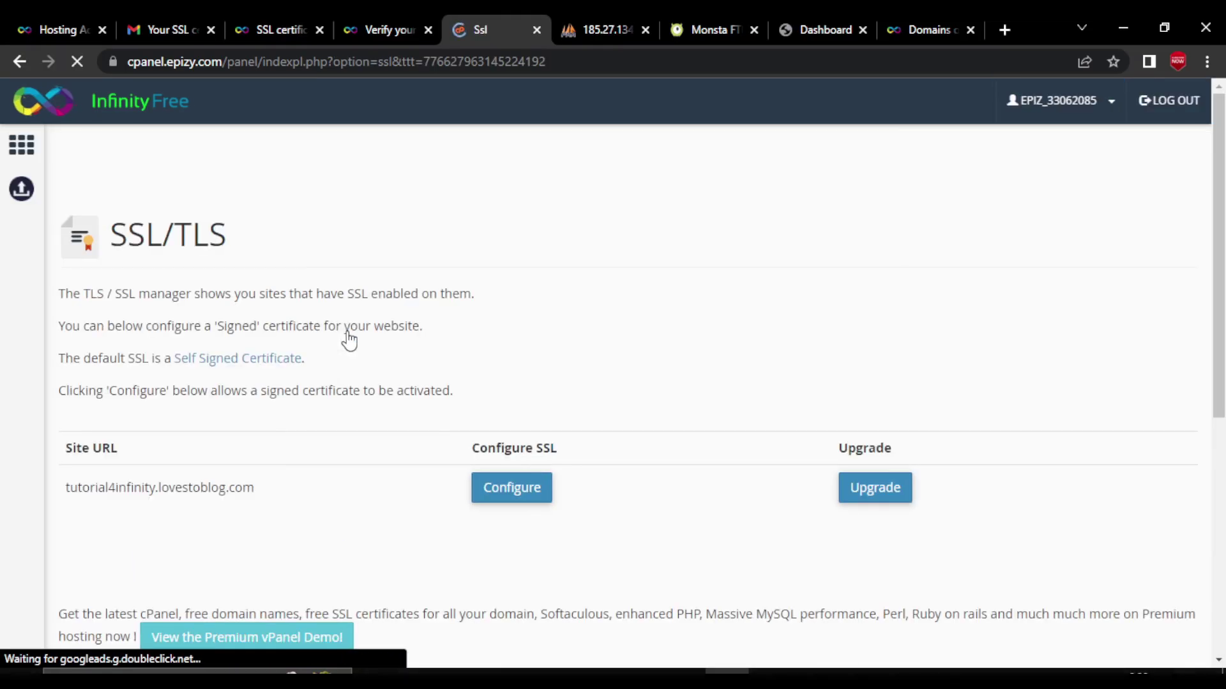
{"action": "scroll", "coordinate": [1161, 205], "scroll_direction": "down", "scroll_amount": 2}
{"action": "left_click", "coordinate": [526, 338]}
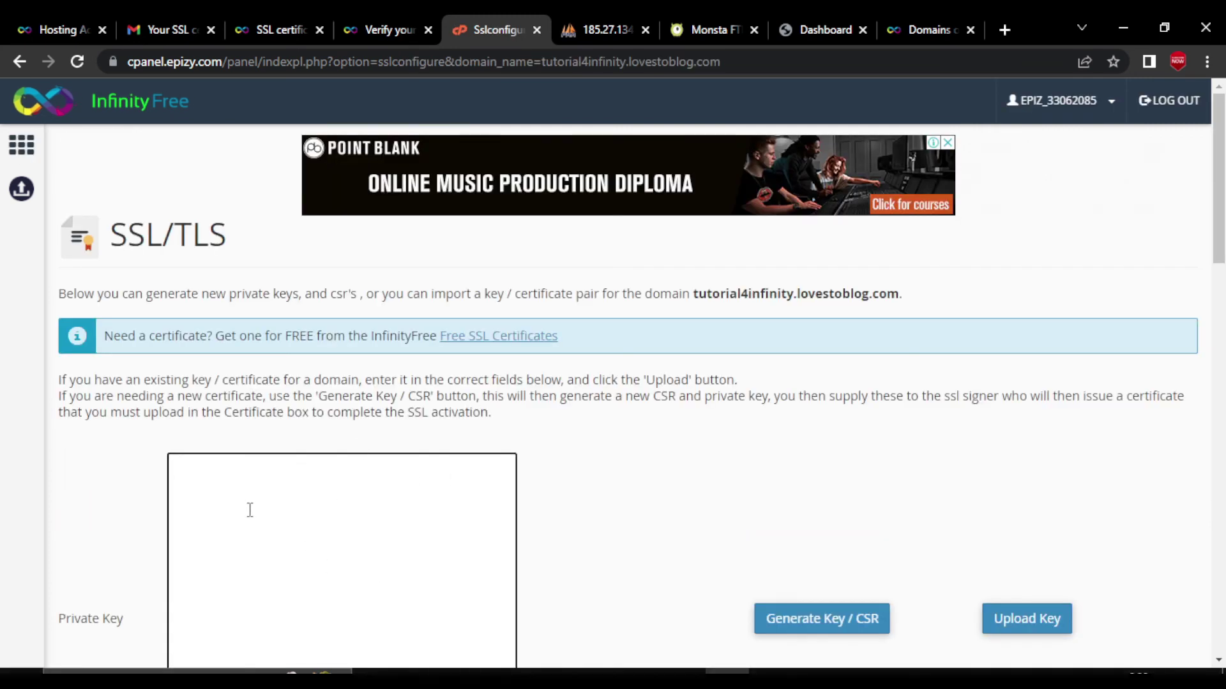
{"action": "left_click_drag", "start_coordinate": [1219, 179], "coordinate": [1218, 453]}
{"action": "left_click", "coordinate": [323, 304]}
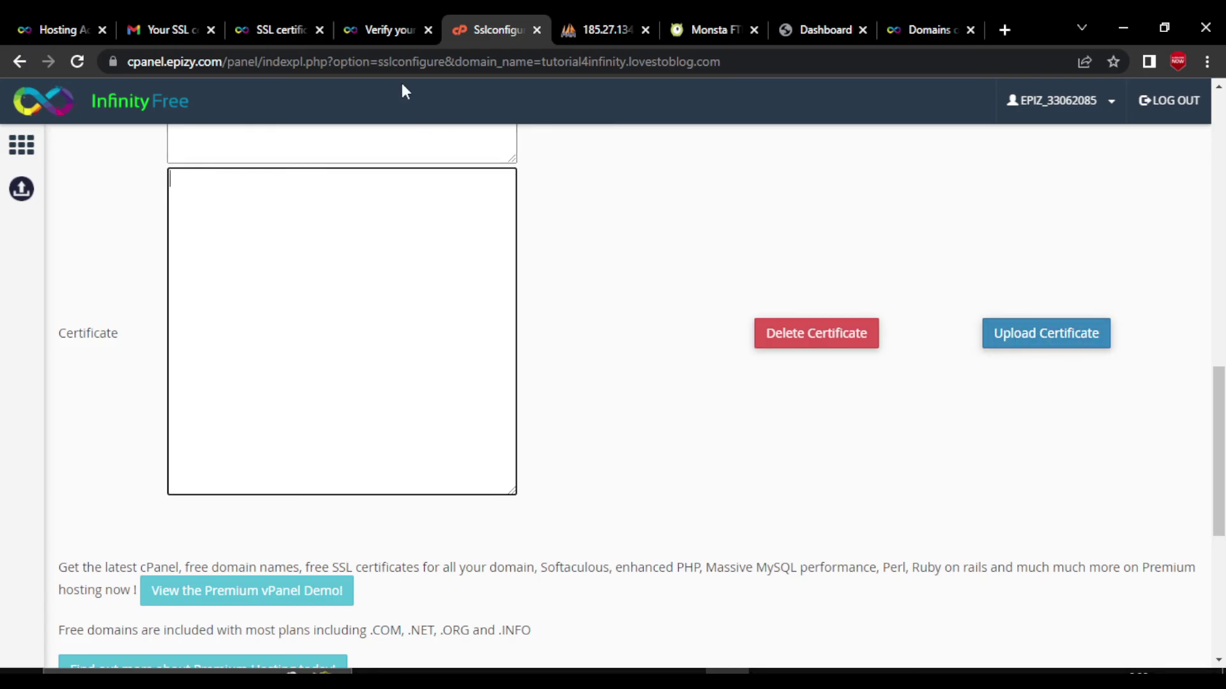
{"action": "left_click", "coordinate": [275, 32]}
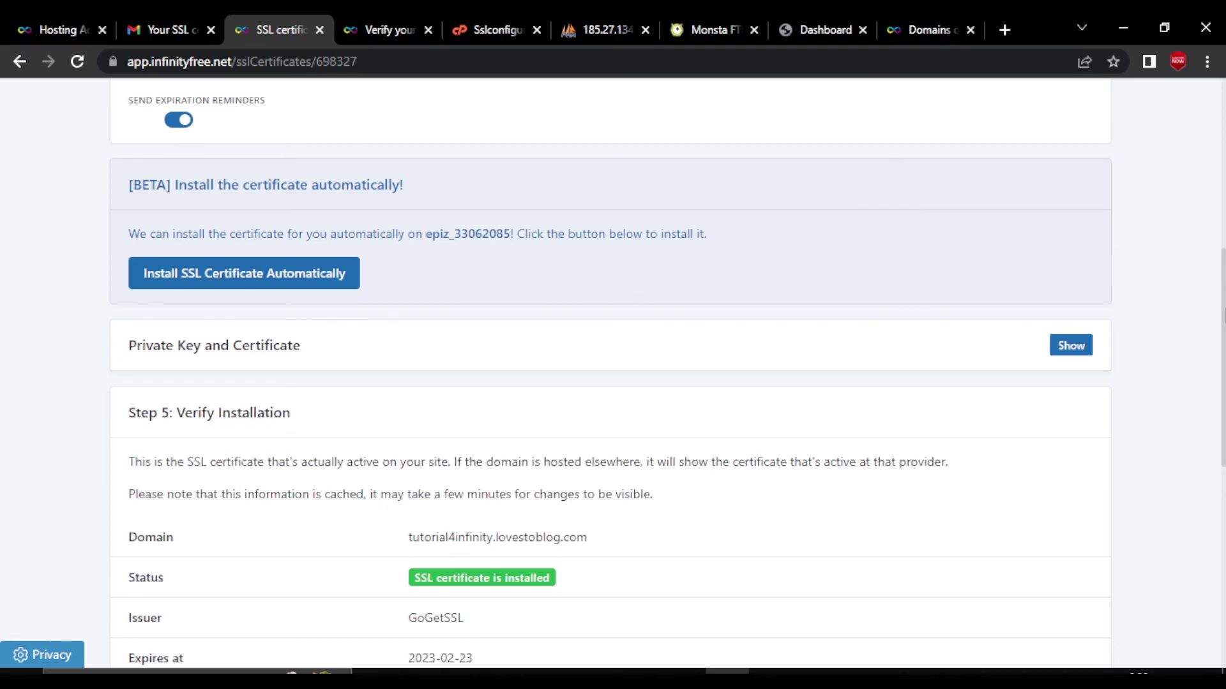
- Reveal and select the private key and certificate text, then install the certificate automatically
{"action": "scroll", "coordinate": [613, 383], "scroll_direction": "up", "scroll_amount": 1}
{"action": "scroll", "coordinate": [613, 383], "scroll_direction": "down", "scroll_amount": 3}
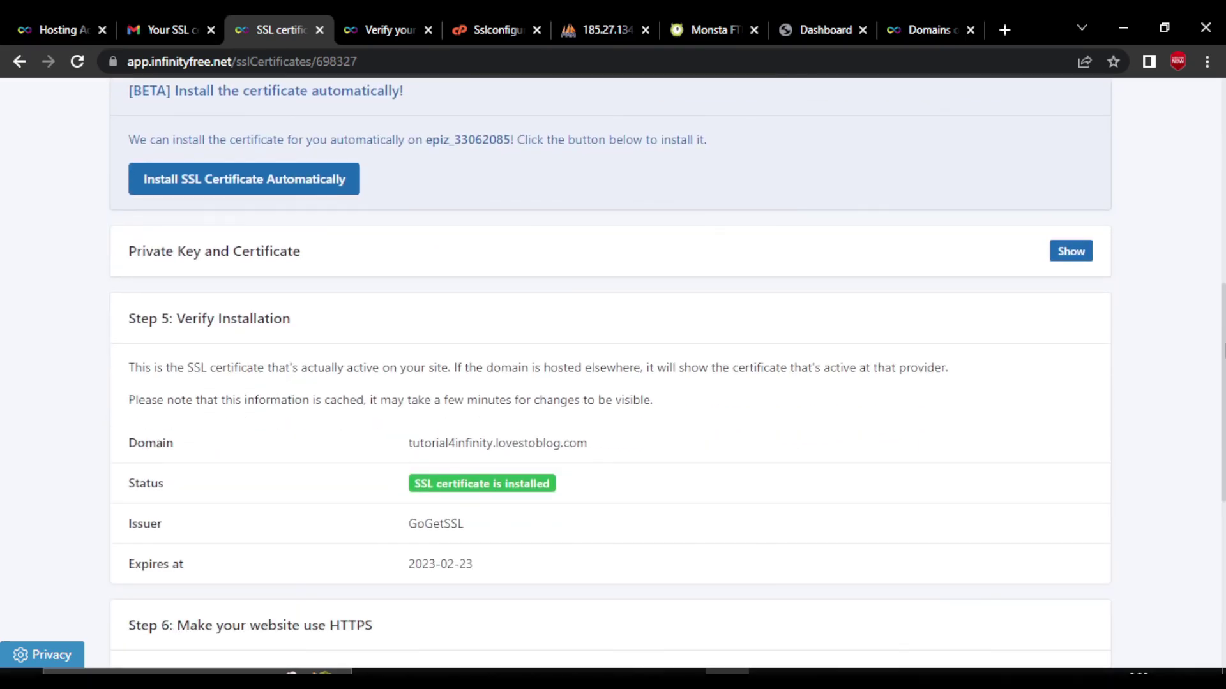
{"action": "left_click", "coordinate": [1064, 239]}
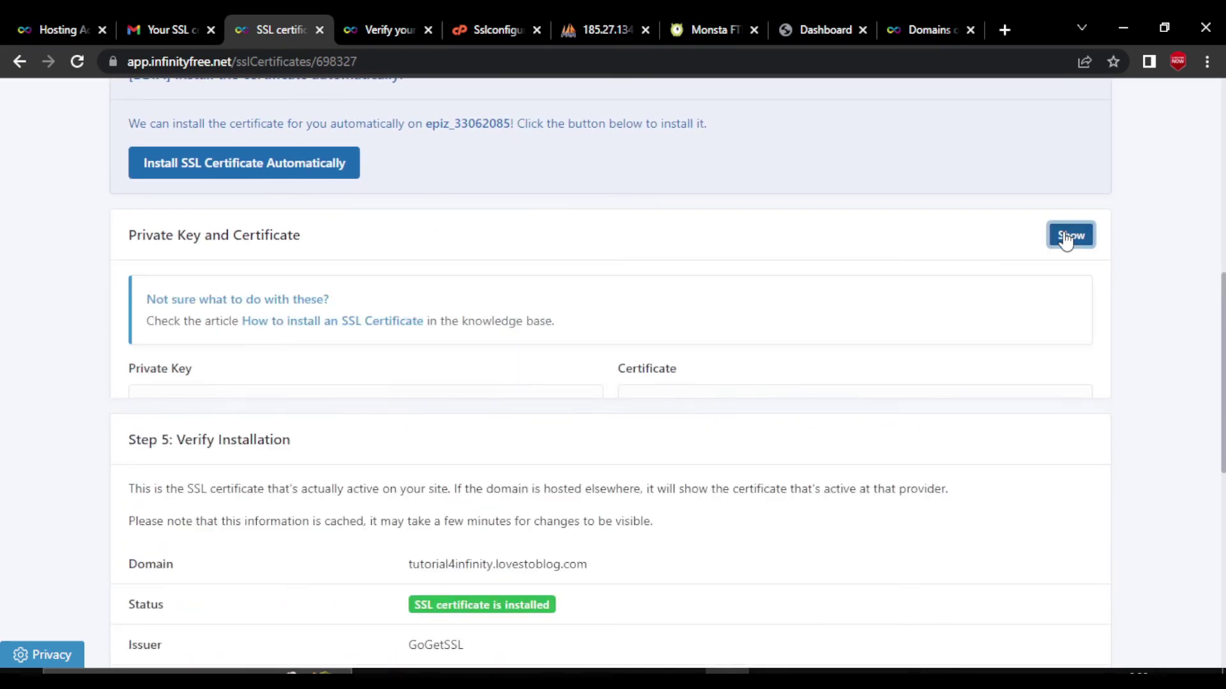
{"action": "scroll", "coordinate": [977, 268], "scroll_direction": "down", "scroll_amount": 4}
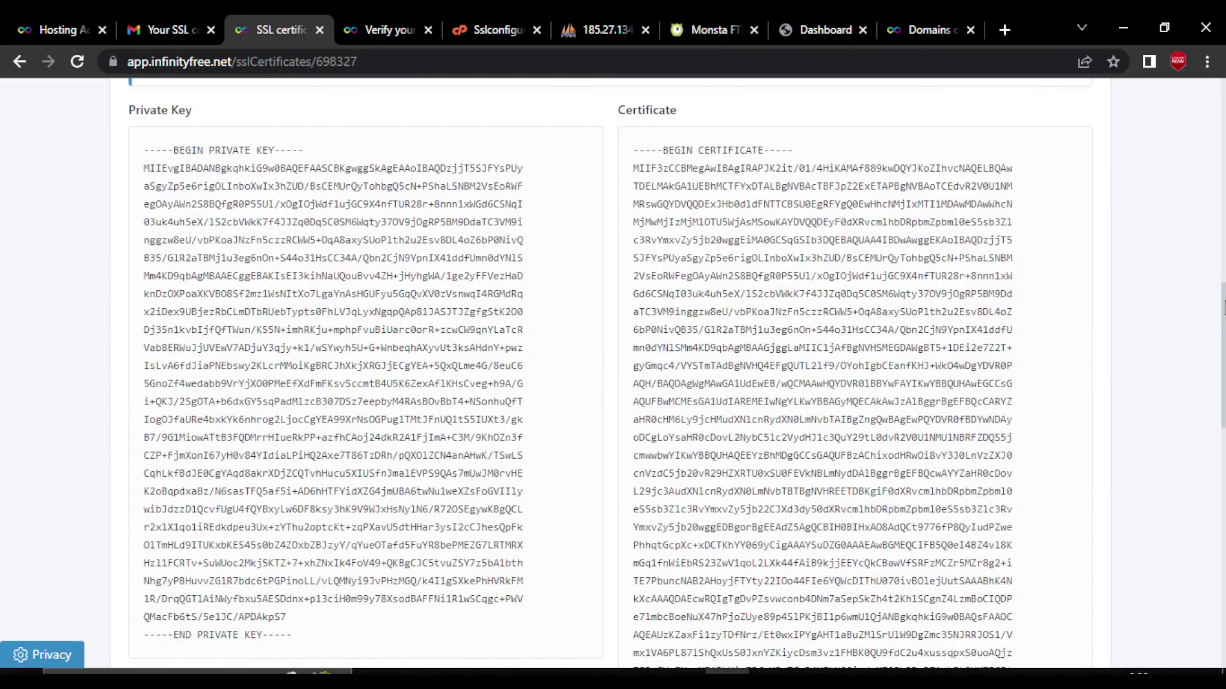
{"action": "left_click_drag", "start_coordinate": [652, 128], "coordinate": [1153, 421]}
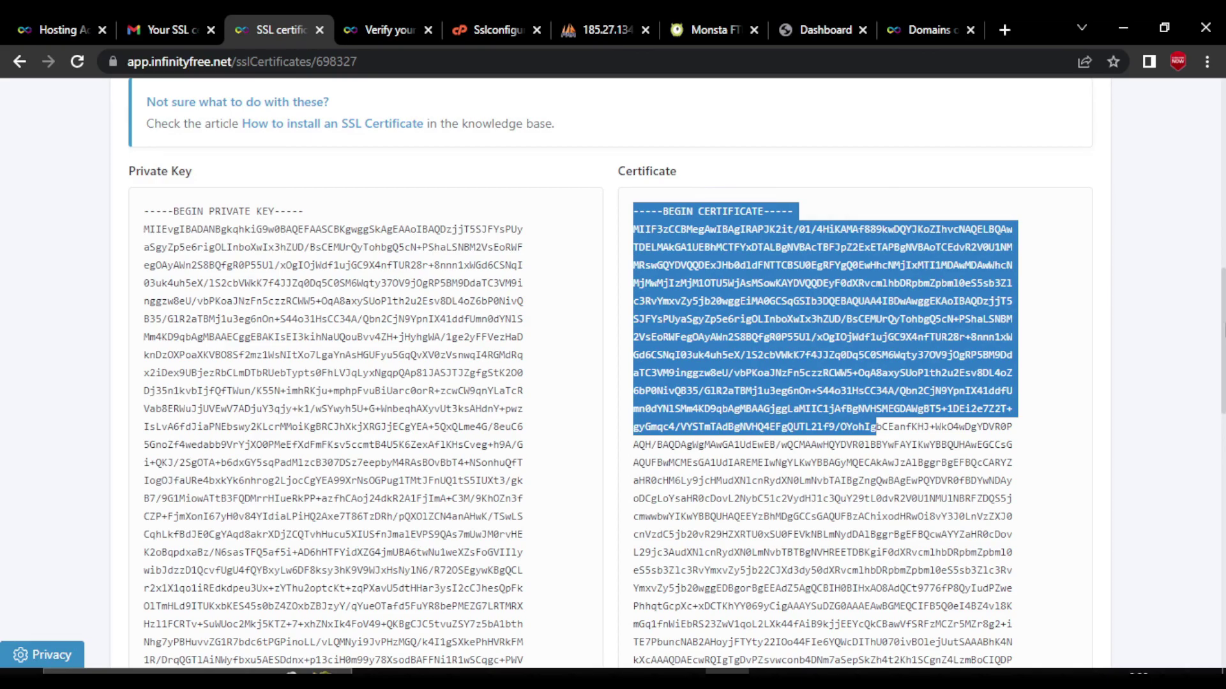
{"action": "scroll", "coordinate": [556, 219], "scroll_direction": "up", "scroll_amount": 5}
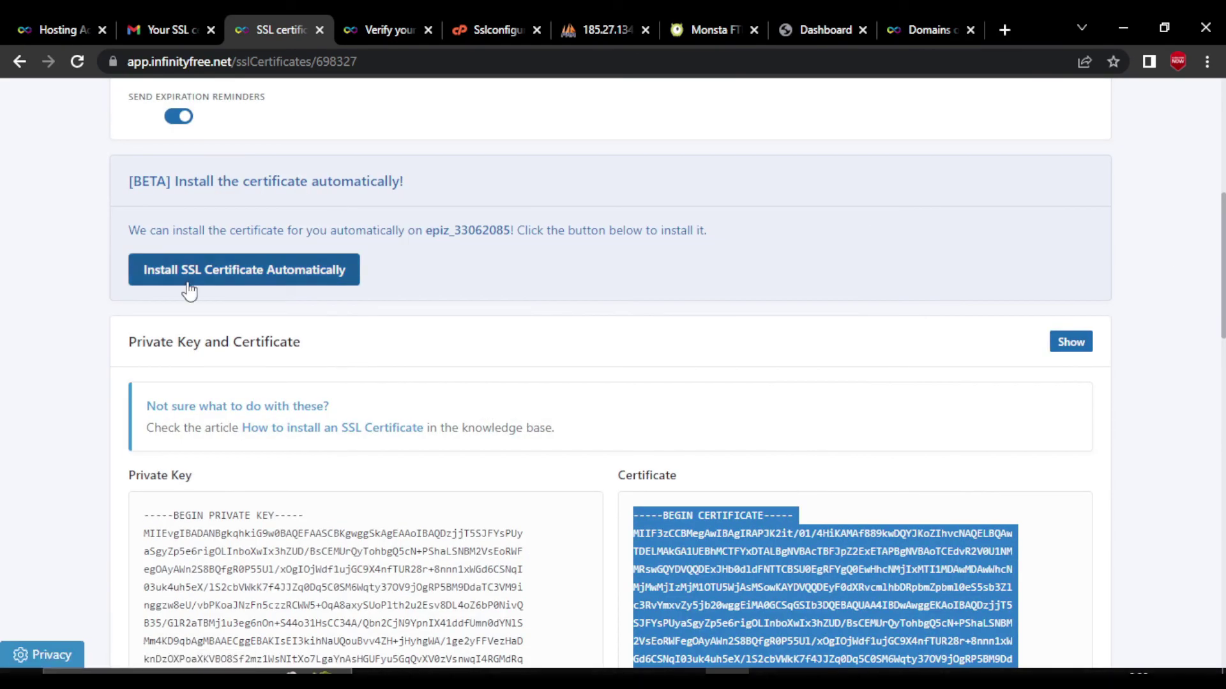
{"action": "left_click", "coordinate": [260, 285]}
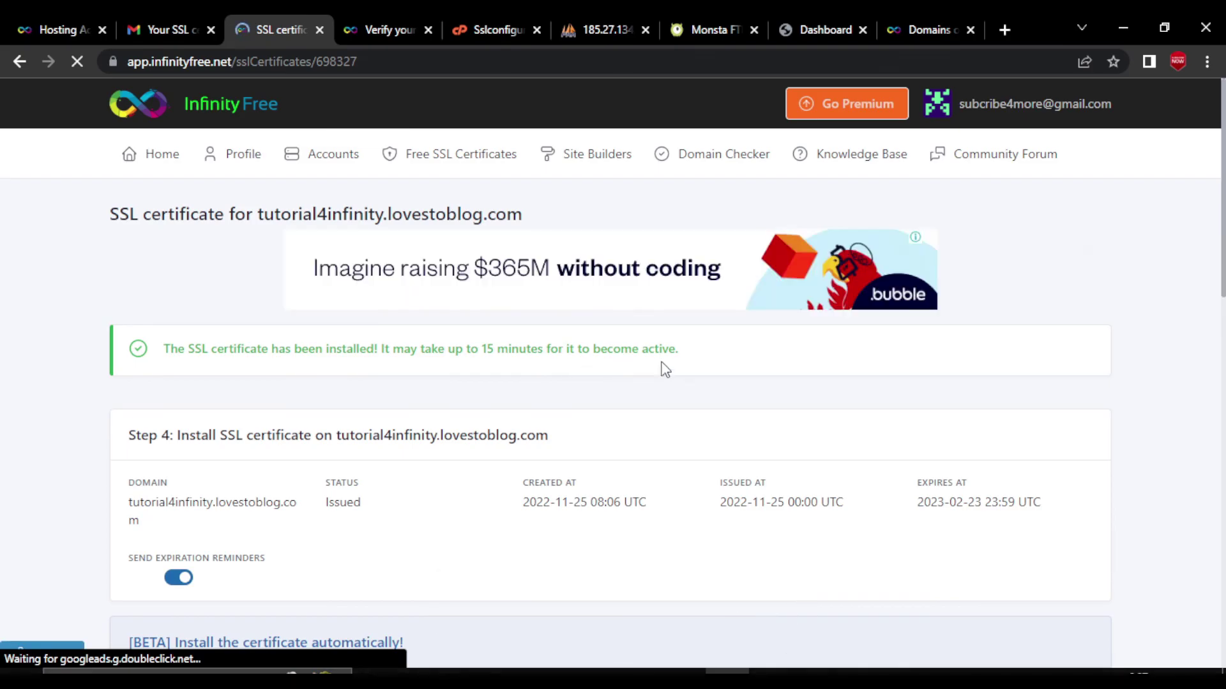
- Check that the SSL form's Private Key and Certificate boxes are filled, then view the employee dashboard
{"action": "left_click", "coordinate": [490, 33]}
{"action": "scroll", "coordinate": [523, 411], "scroll_direction": "up", "scroll_amount": 6}
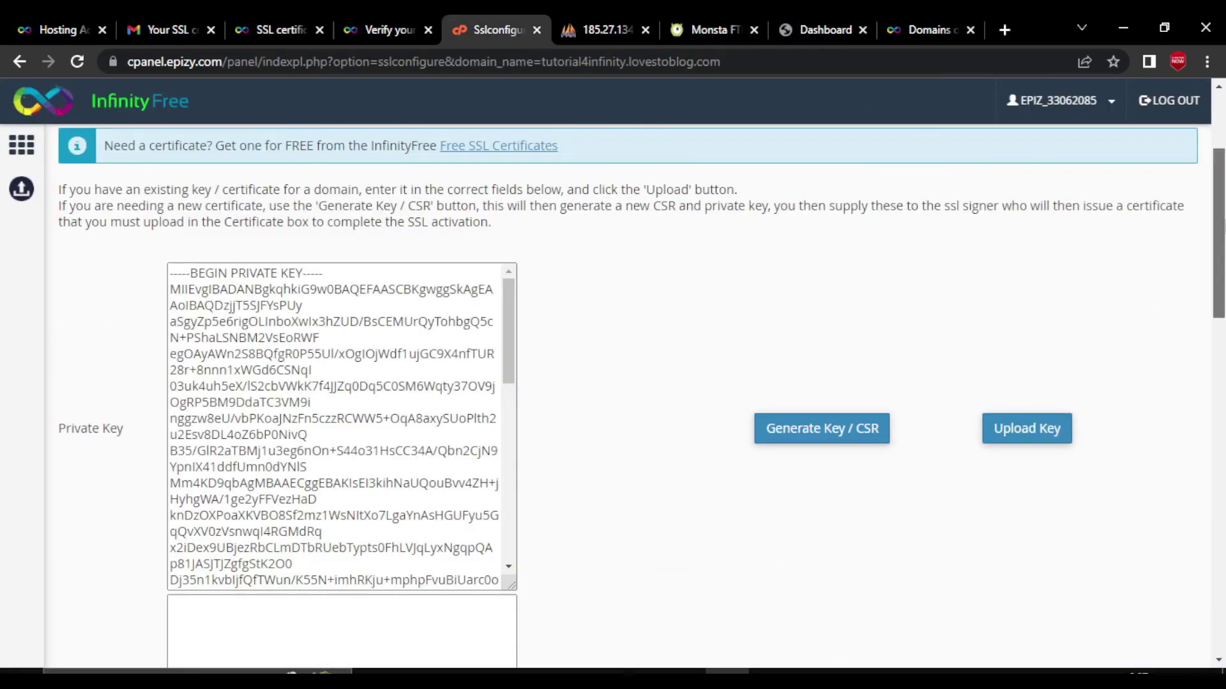
{"action": "scroll", "coordinate": [549, 450], "scroll_direction": "down", "scroll_amount": 10}
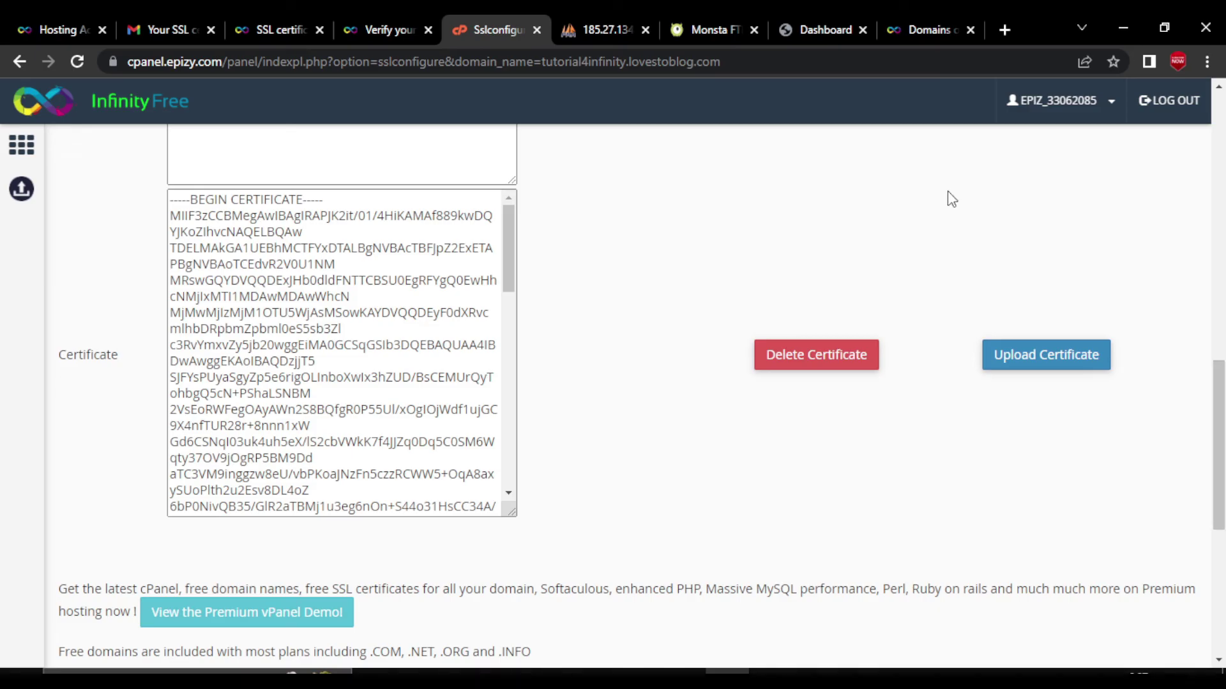
{"action": "left_click", "coordinate": [806, 32]}
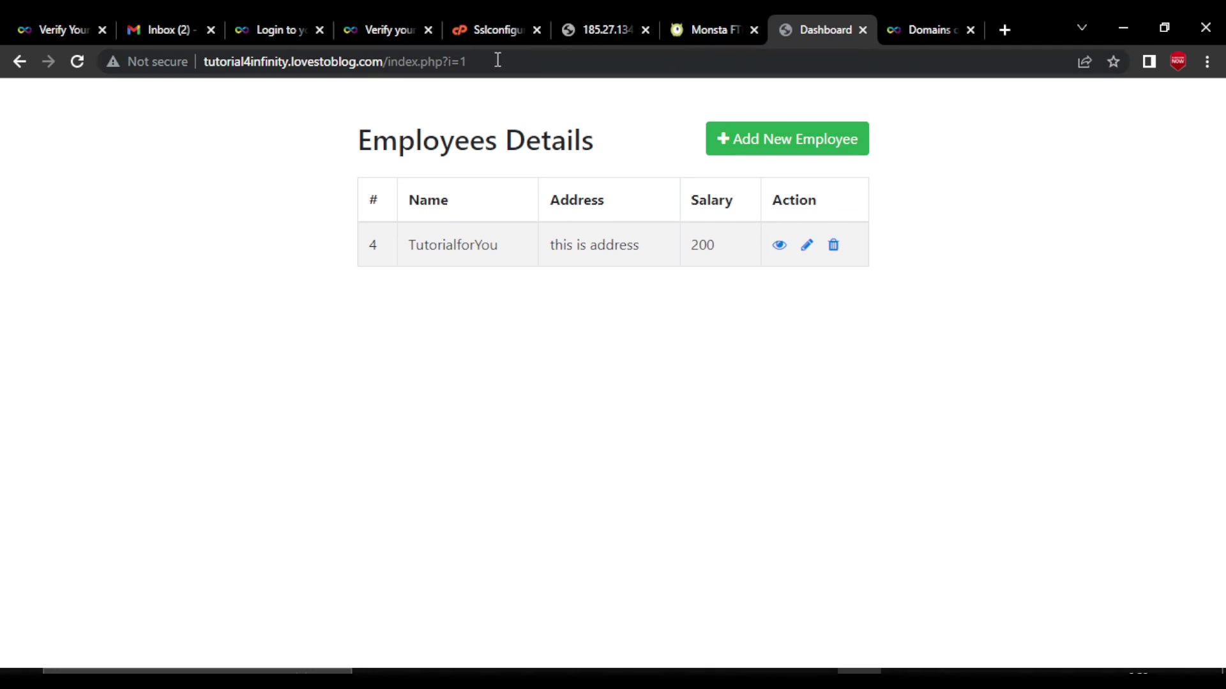
- Turn on 'Always show full URLs' and reload the employee dashboard over https
{"action": "right_click", "coordinate": [466, 60]}
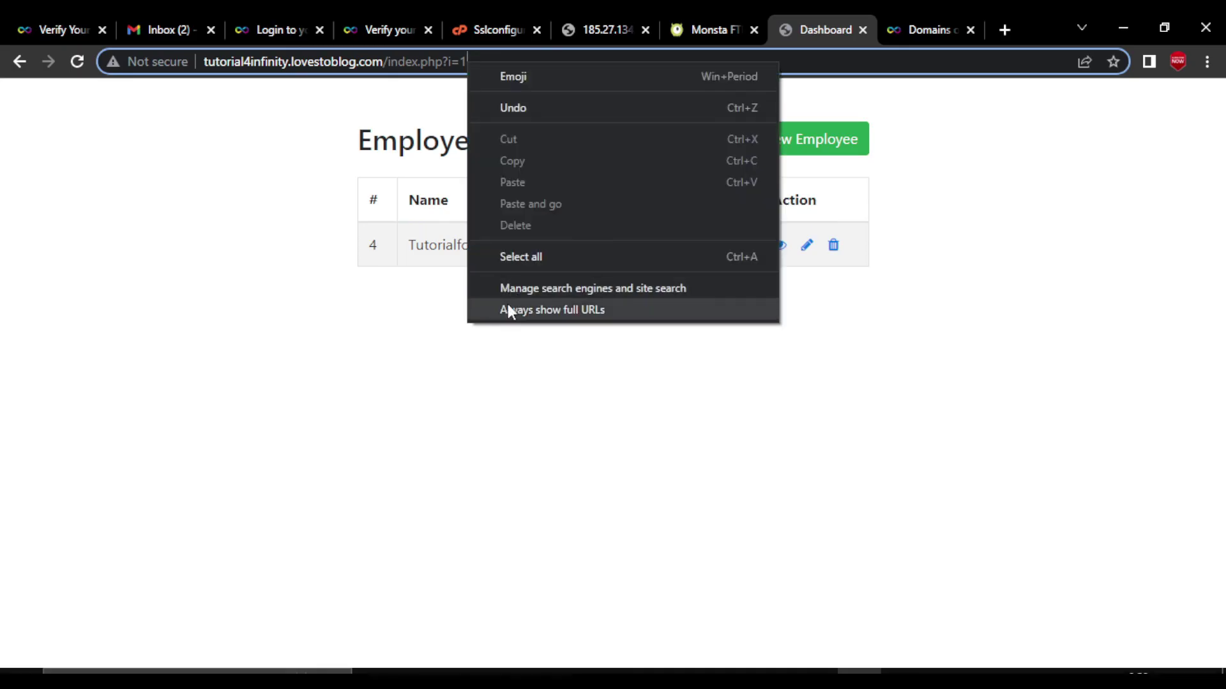
{"action": "left_click", "coordinate": [625, 311]}
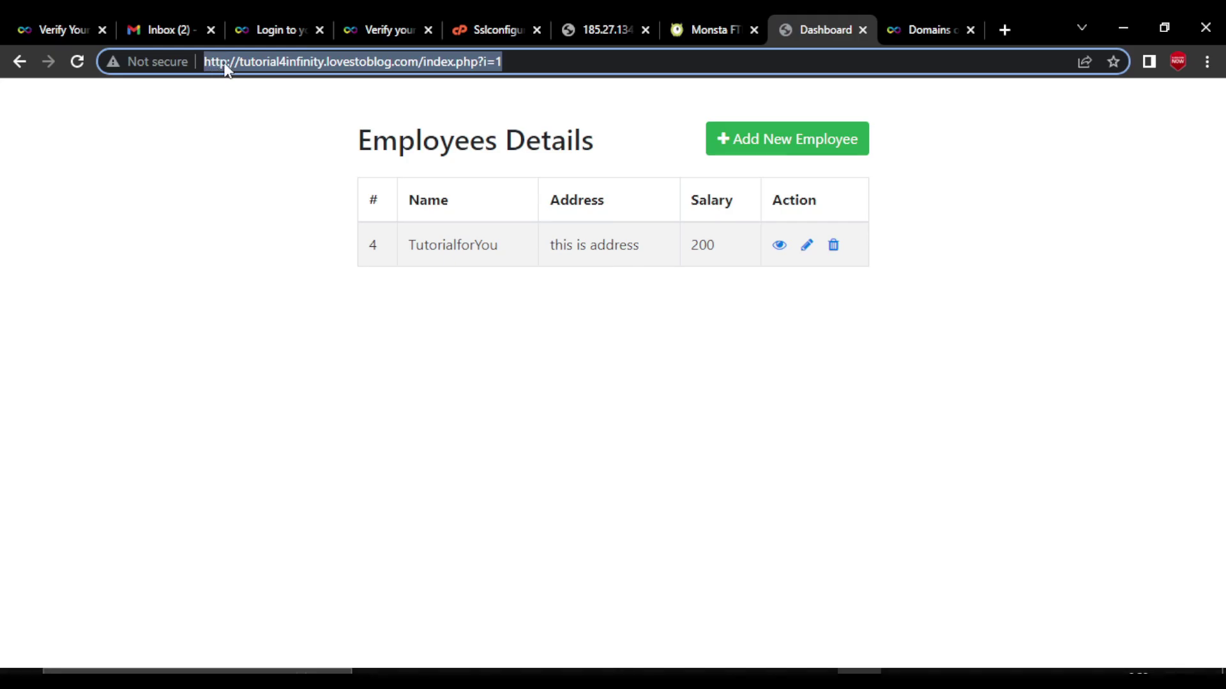
{"action": "left_click", "coordinate": [227, 62]}
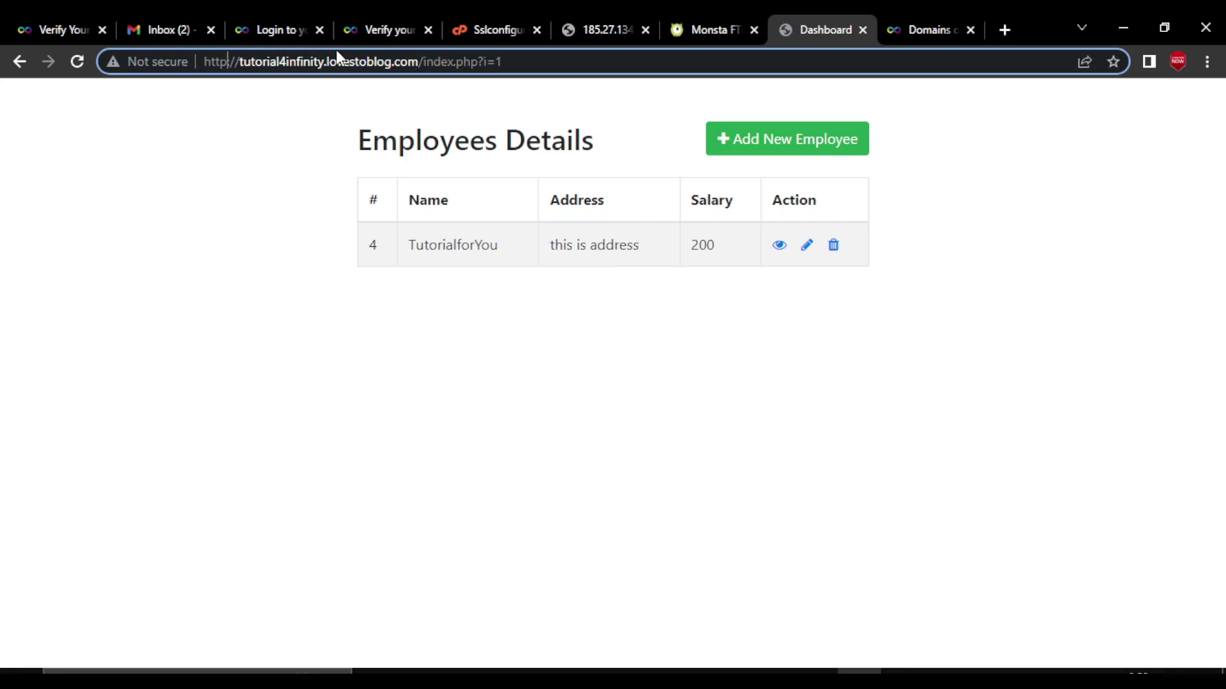
{"action": "type", "text": "s"}
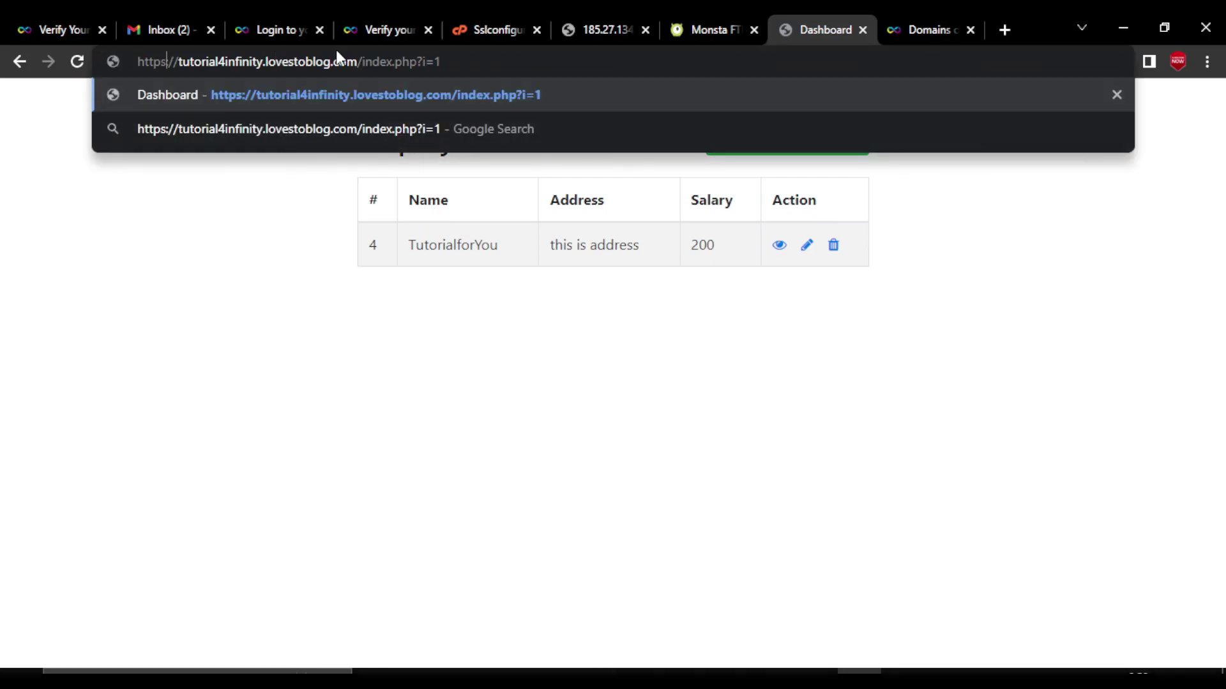
{"action": "left_click", "coordinate": [492, 58]}
{"action": "key", "text": "Return"}
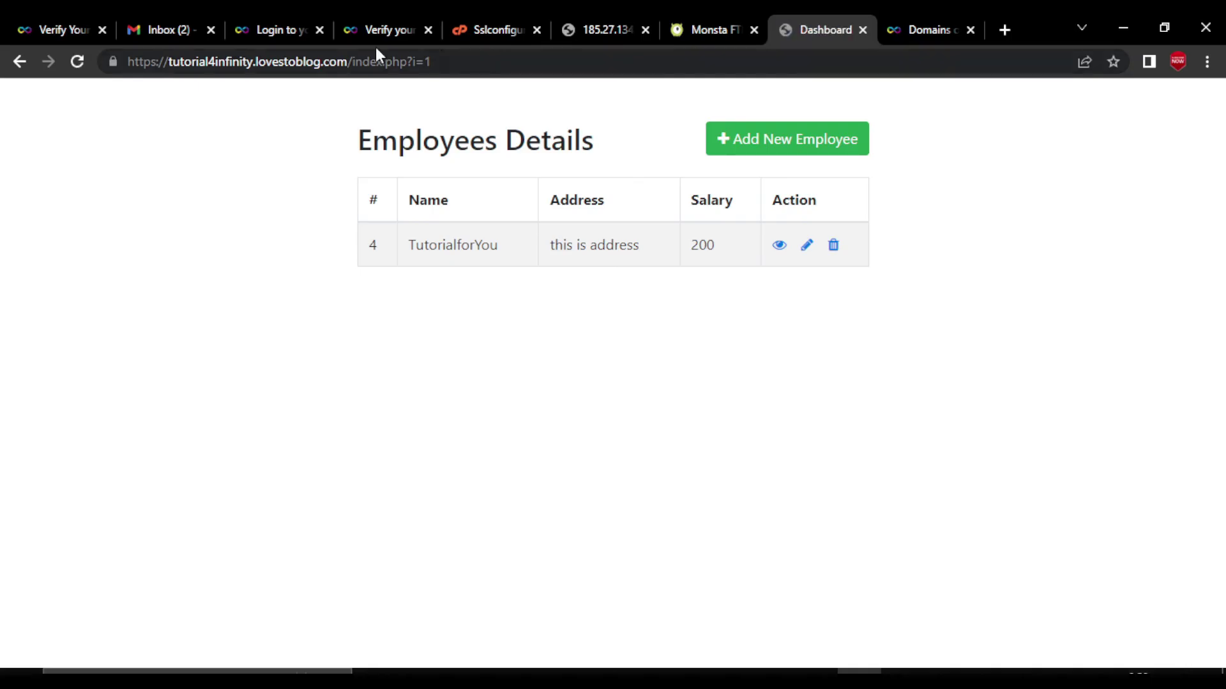
- Confirm in the site information panel that the connection is secure
{"action": "left_click", "coordinate": [114, 62]}
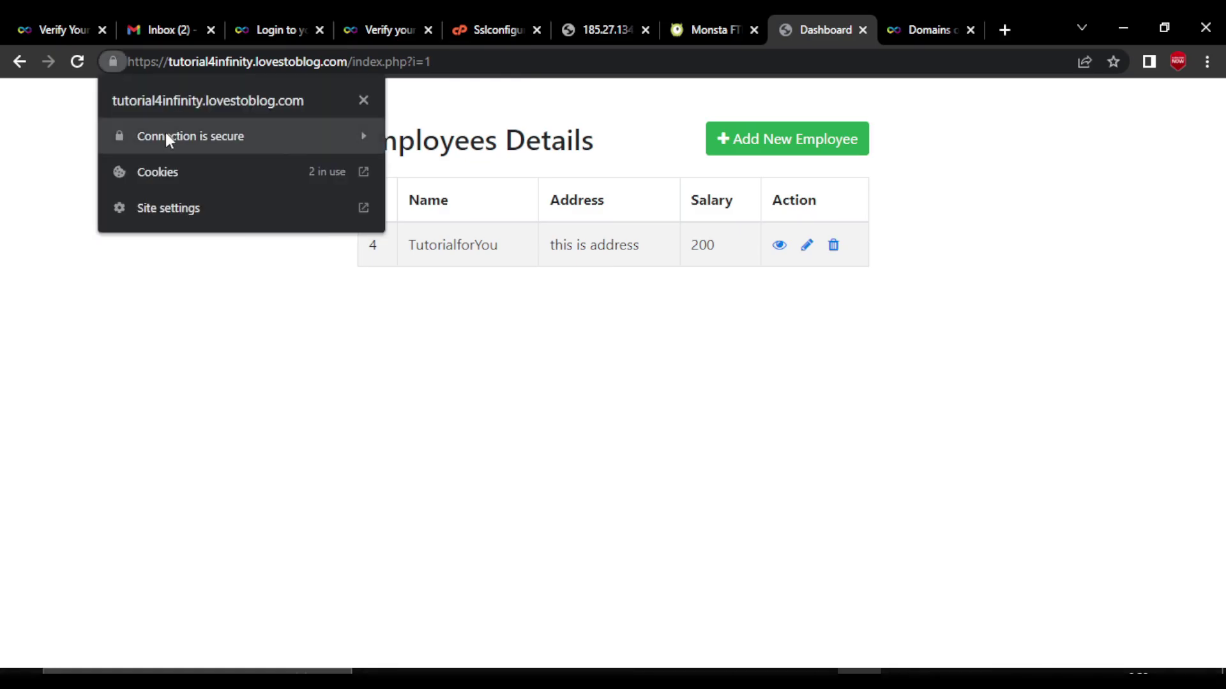
{"action": "left_click", "coordinate": [247, 143]}
{"action": "left_click", "coordinate": [464, 64]}
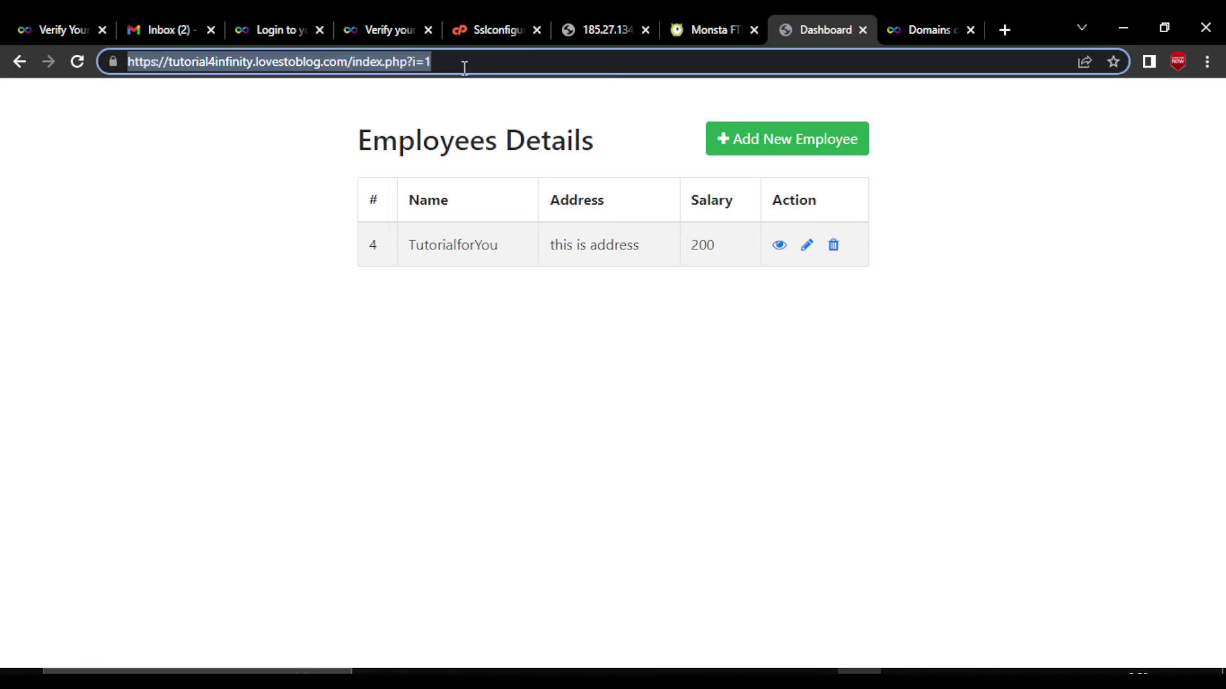